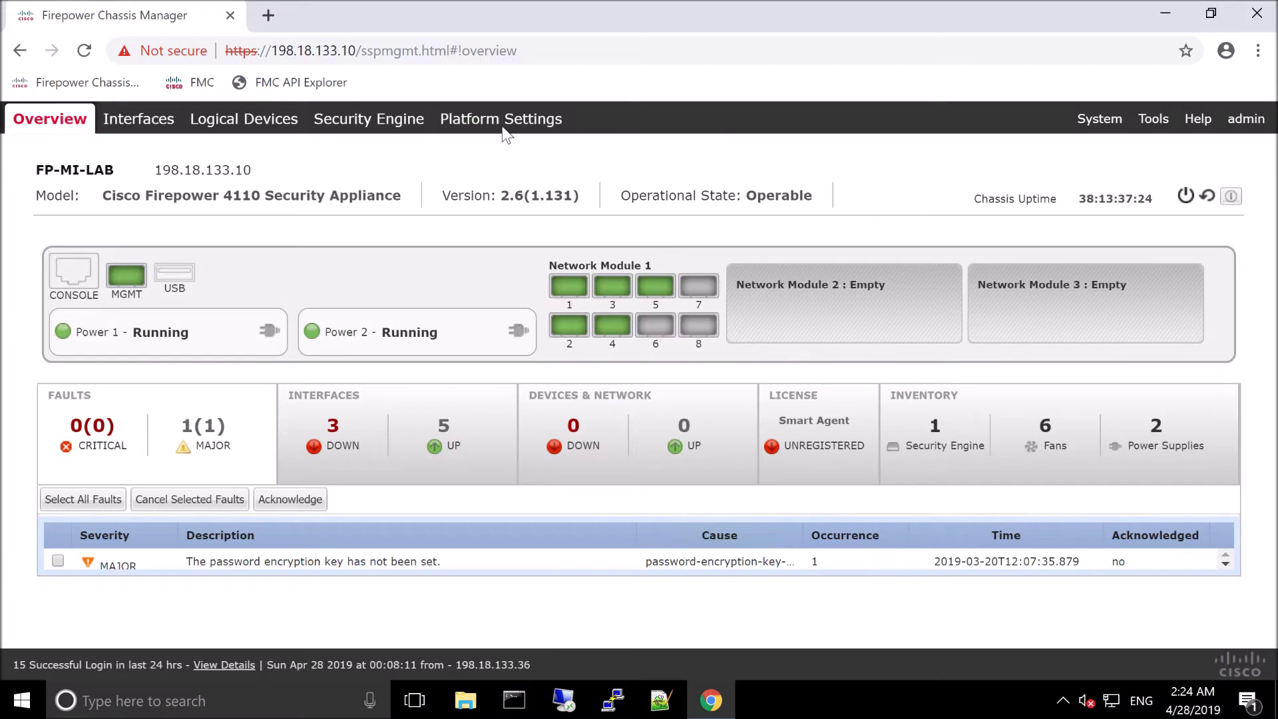
Step: Open Platform Settings > Resource Profiles and start a new resource profile
left_click(503, 126)
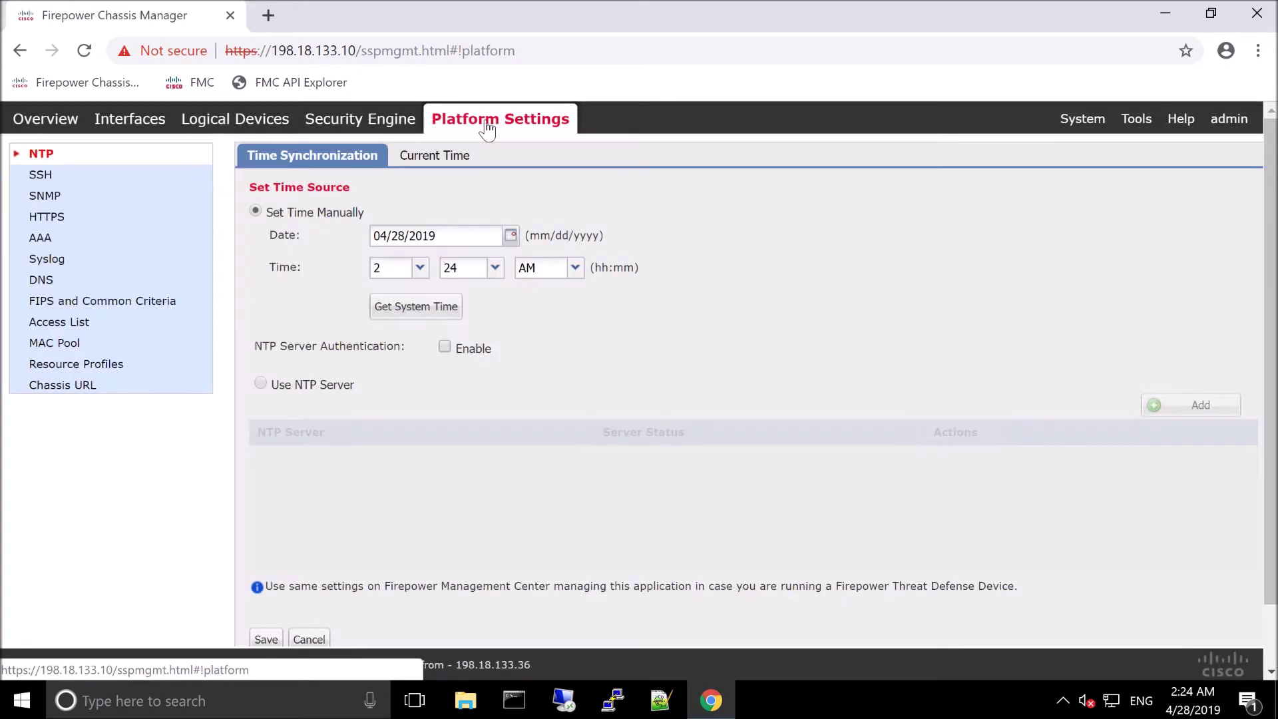
left_click(82, 364)
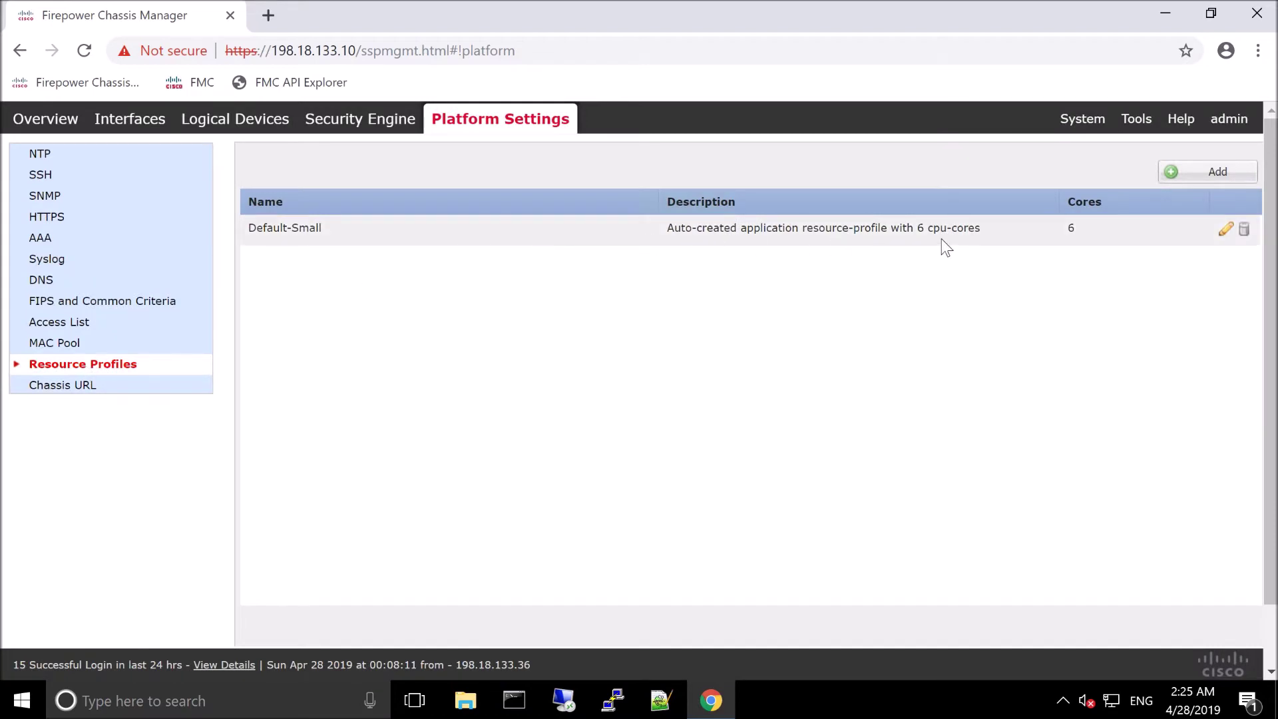
left_click(1171, 174)
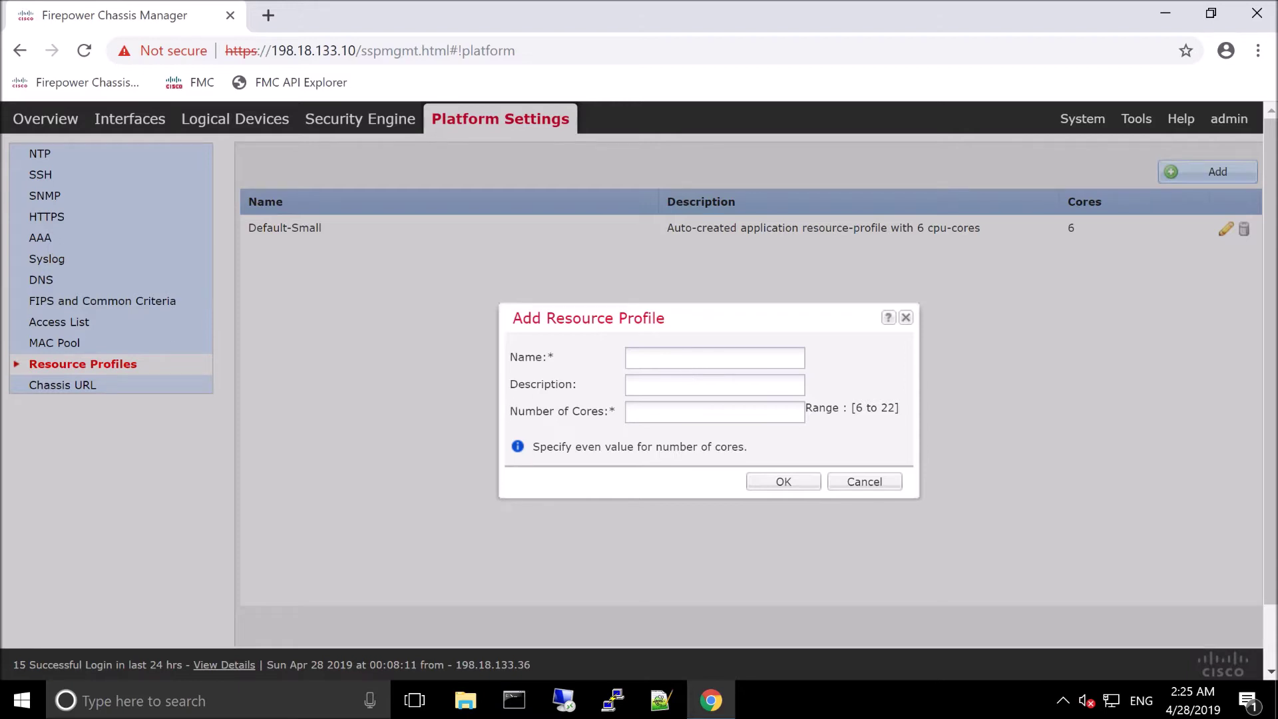
Step: Create the Medium profile with description 'User created Resource Prfile' and 10 cores
left_click(714, 358)
type("Med")
type("ium")
type("User cre")
type("ated Res")
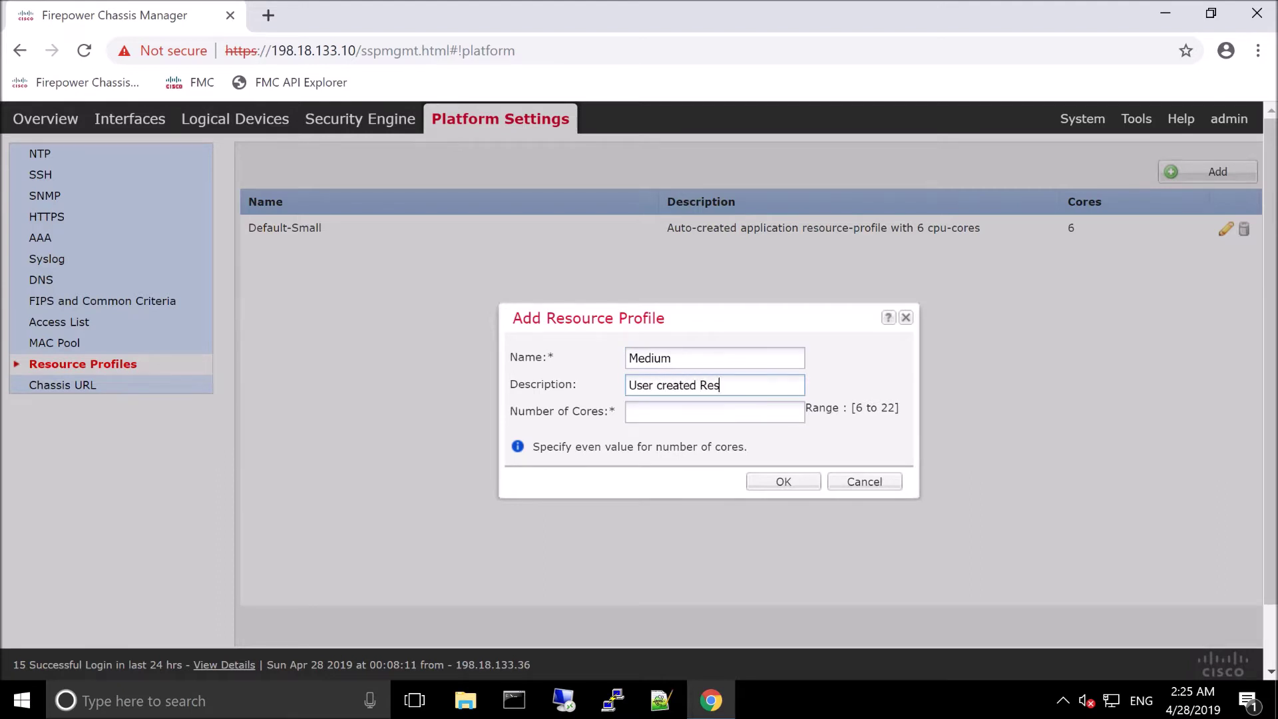
type("ource Prfile")
left_click(649, 412)
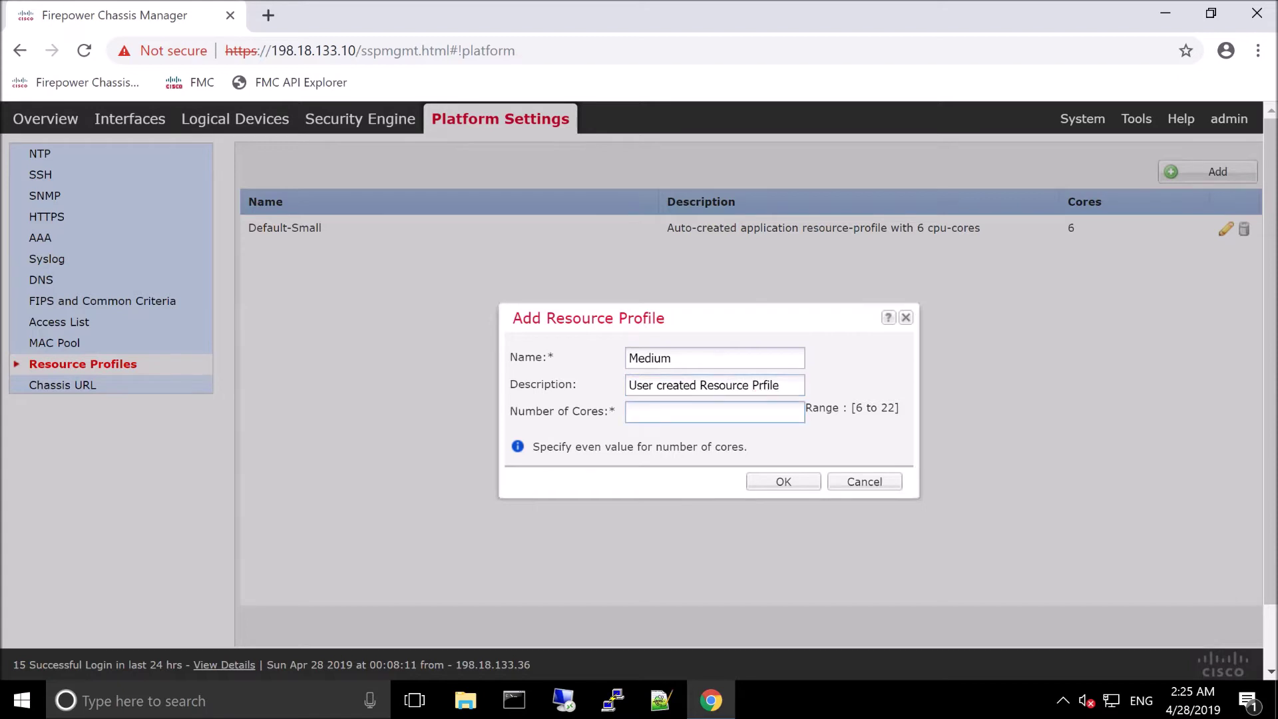
type("10")
left_click(783, 481)
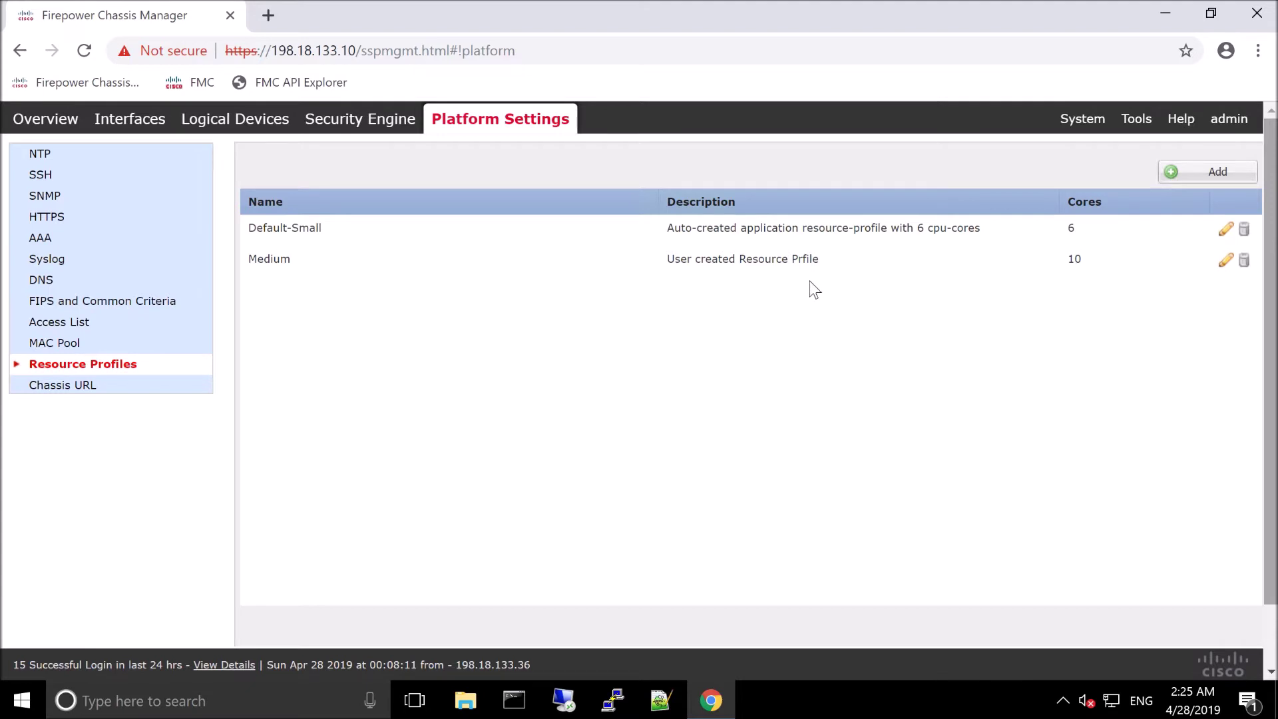
Step: Add a Container-type FTD logical device named FTD-A from the Logical Devices page
left_click(224, 123)
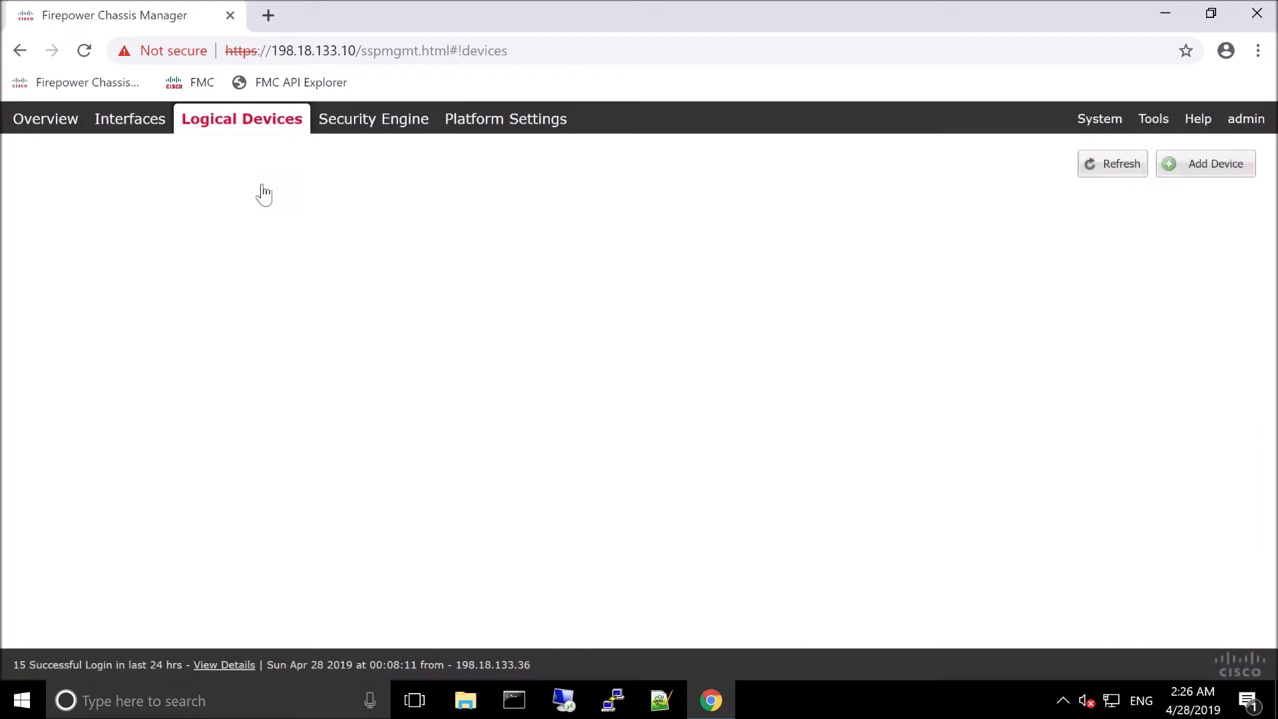
left_click(1207, 170)
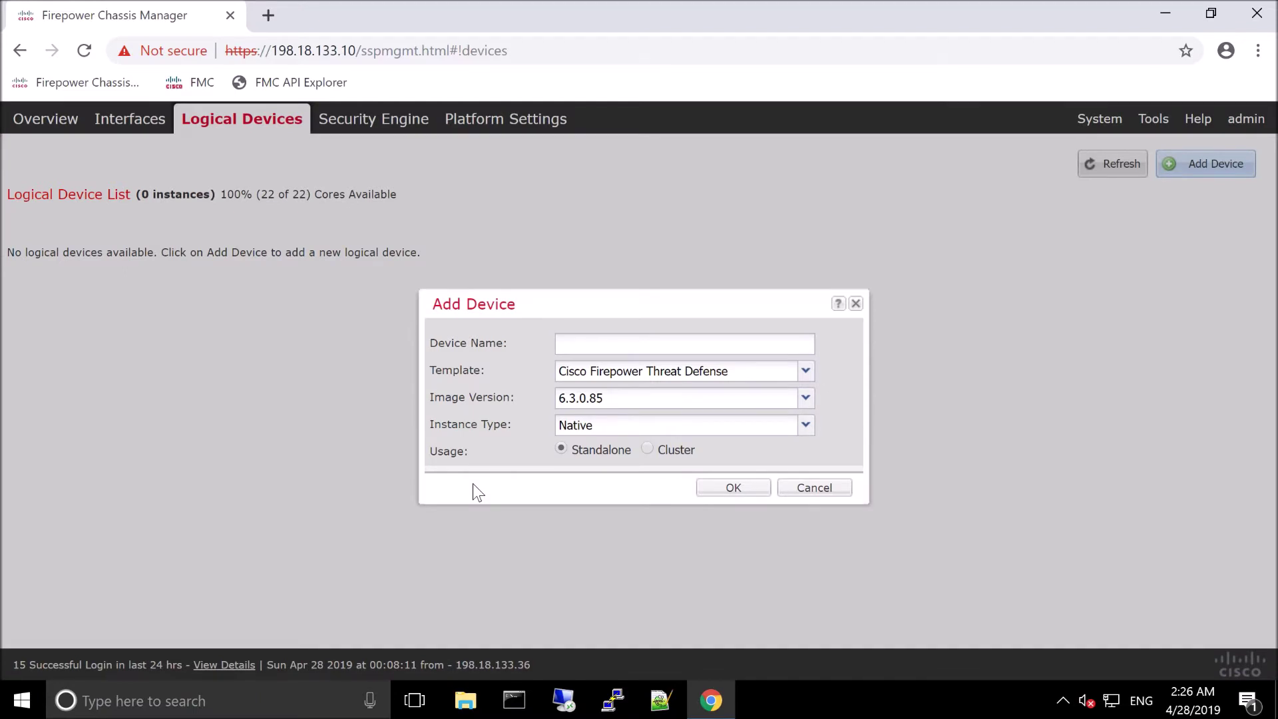
left_click(575, 348)
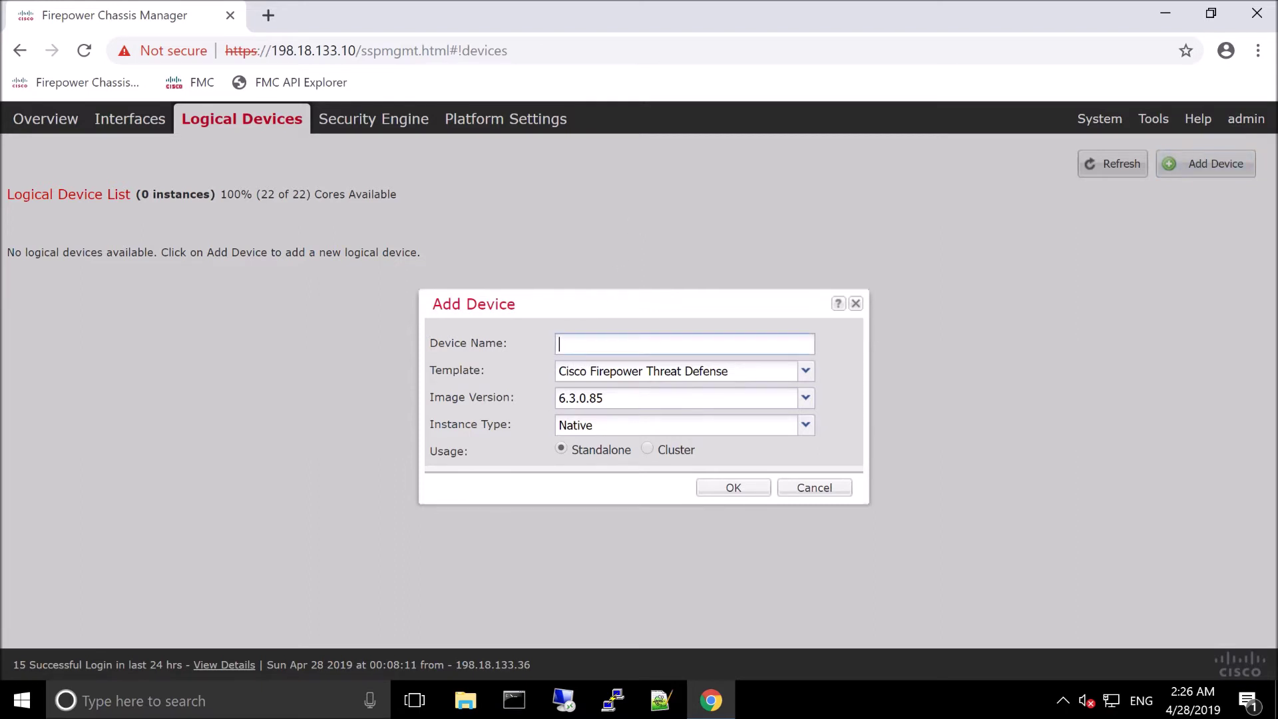
type("FTD-0")
key("BackSpace")
type("A")
left_click(804, 426)
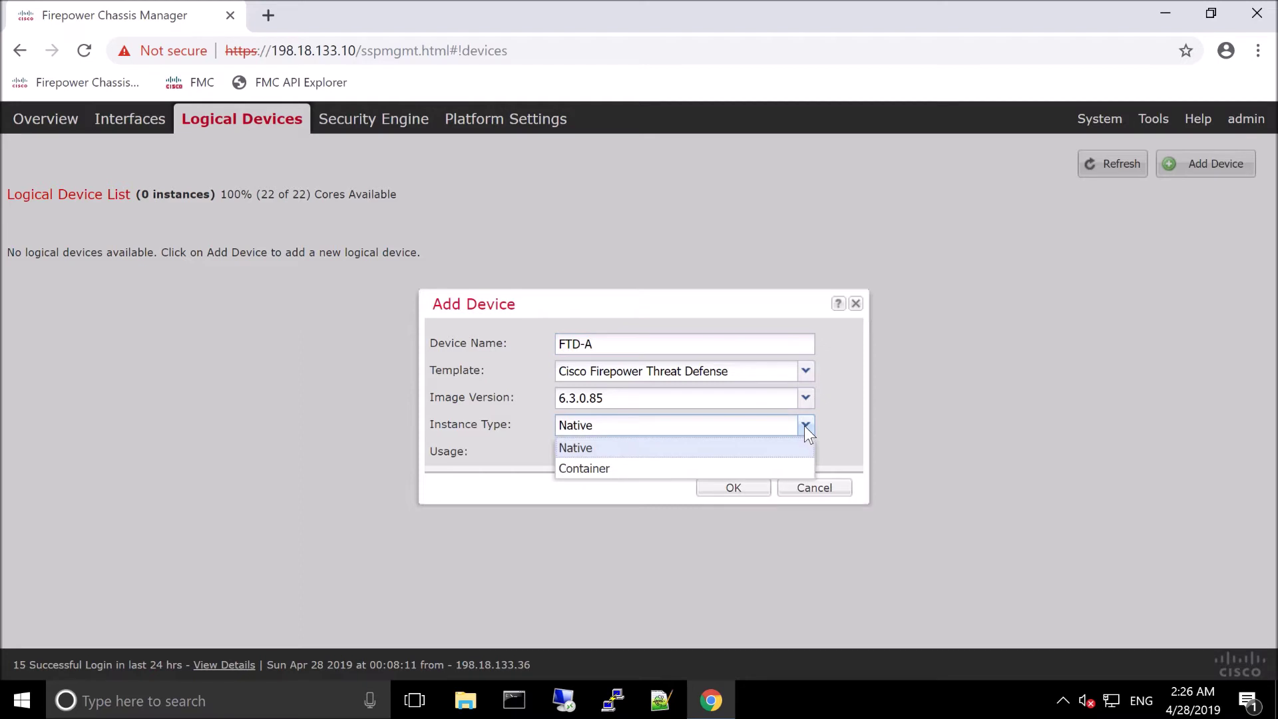
left_click(586, 469)
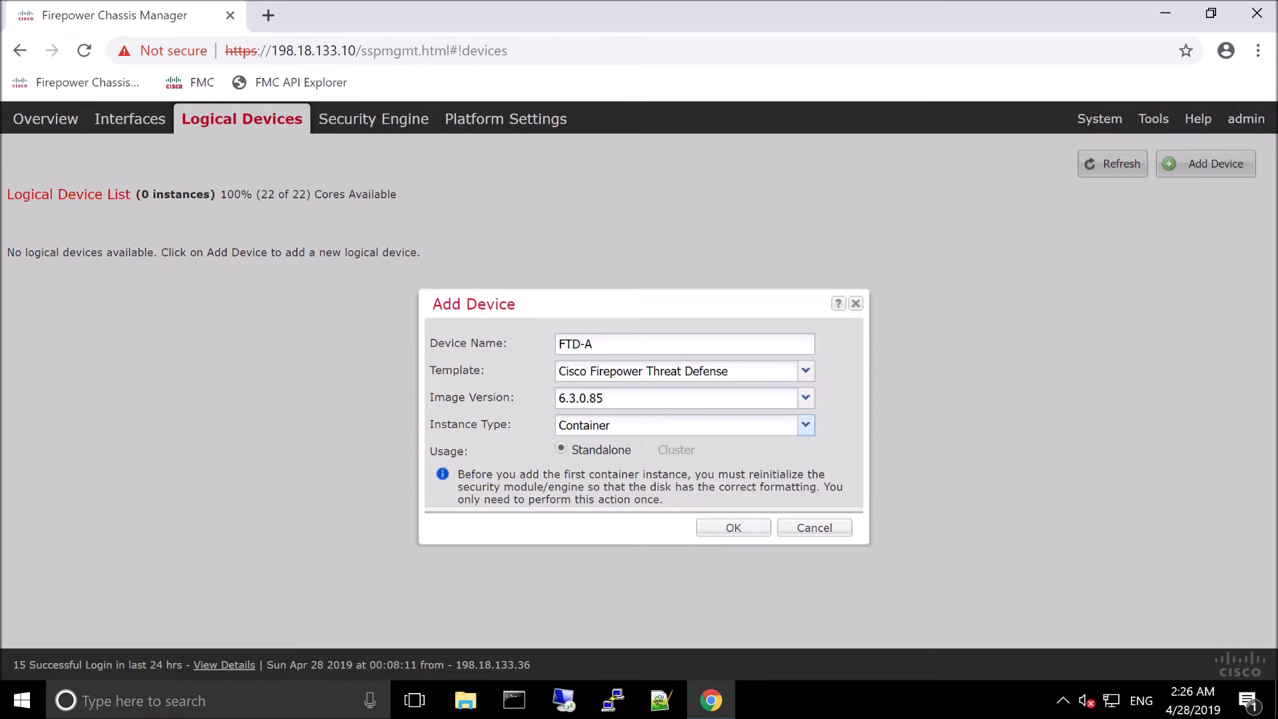
left_click(722, 529)
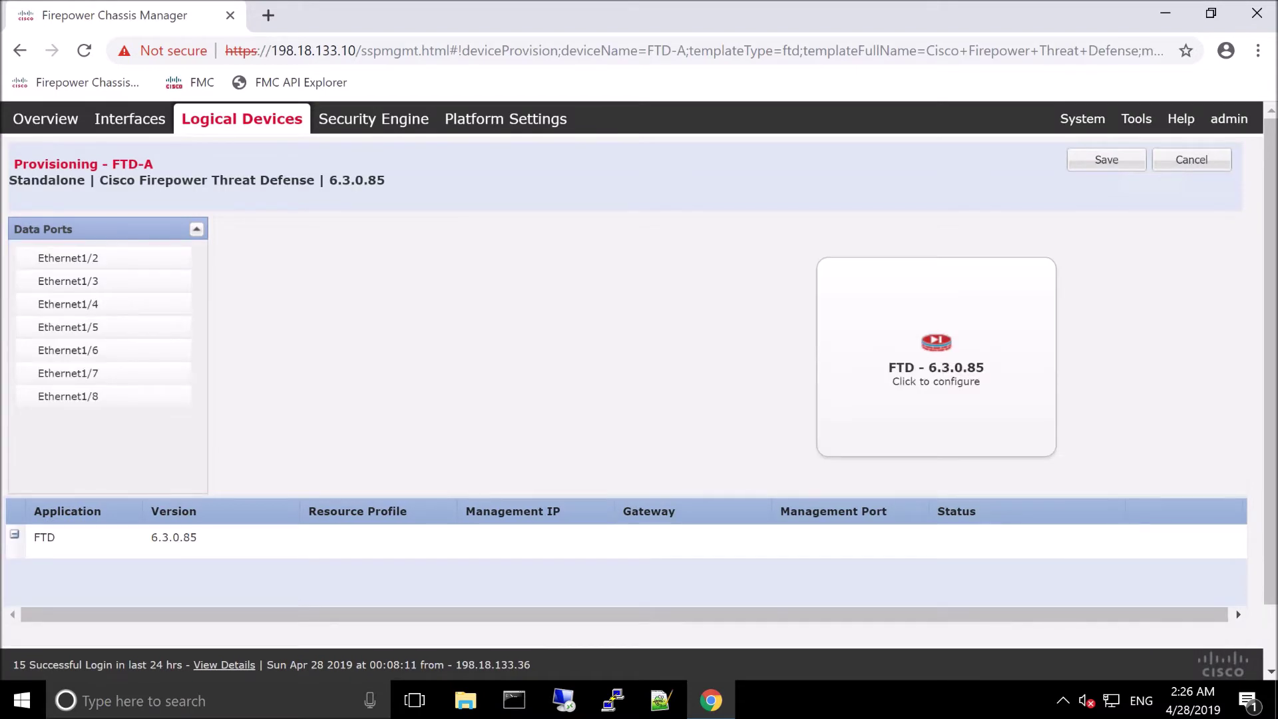
Step: Assign Ethernet1/2 and Ethernet1/3 as FTD-A data ports and open the FTD bootstrap configuration
left_click(101, 261)
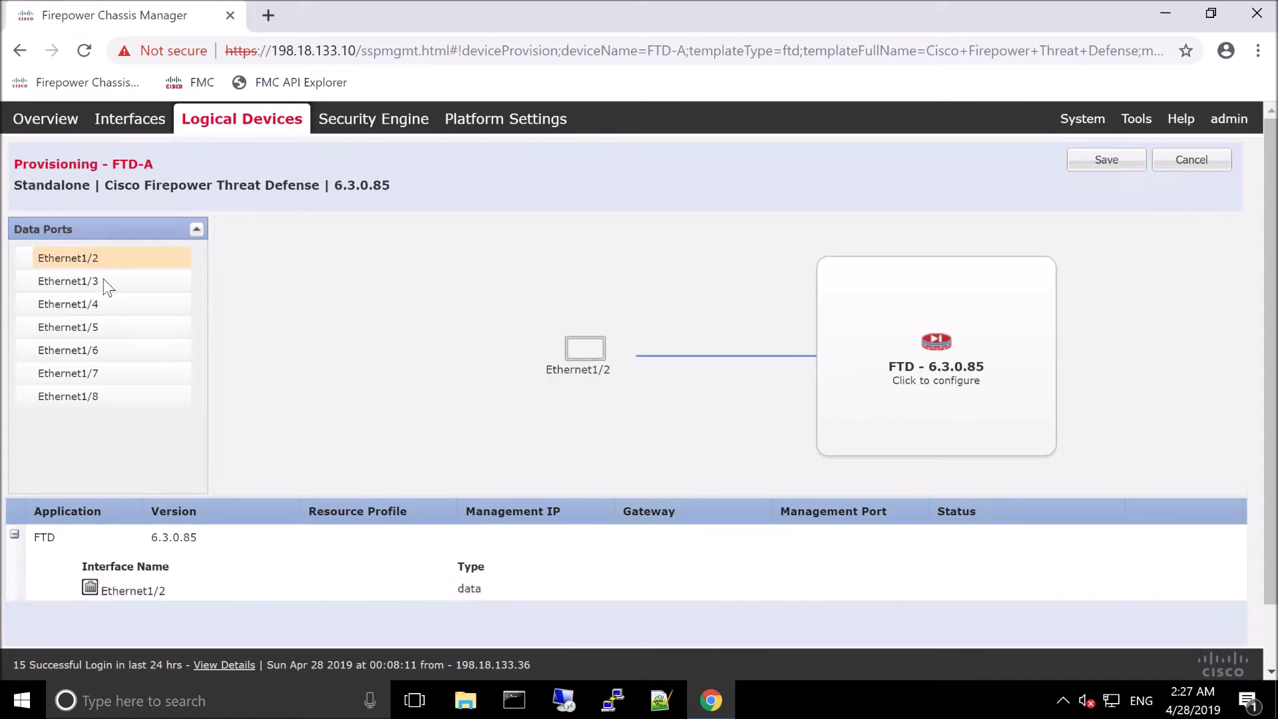
left_click(105, 282)
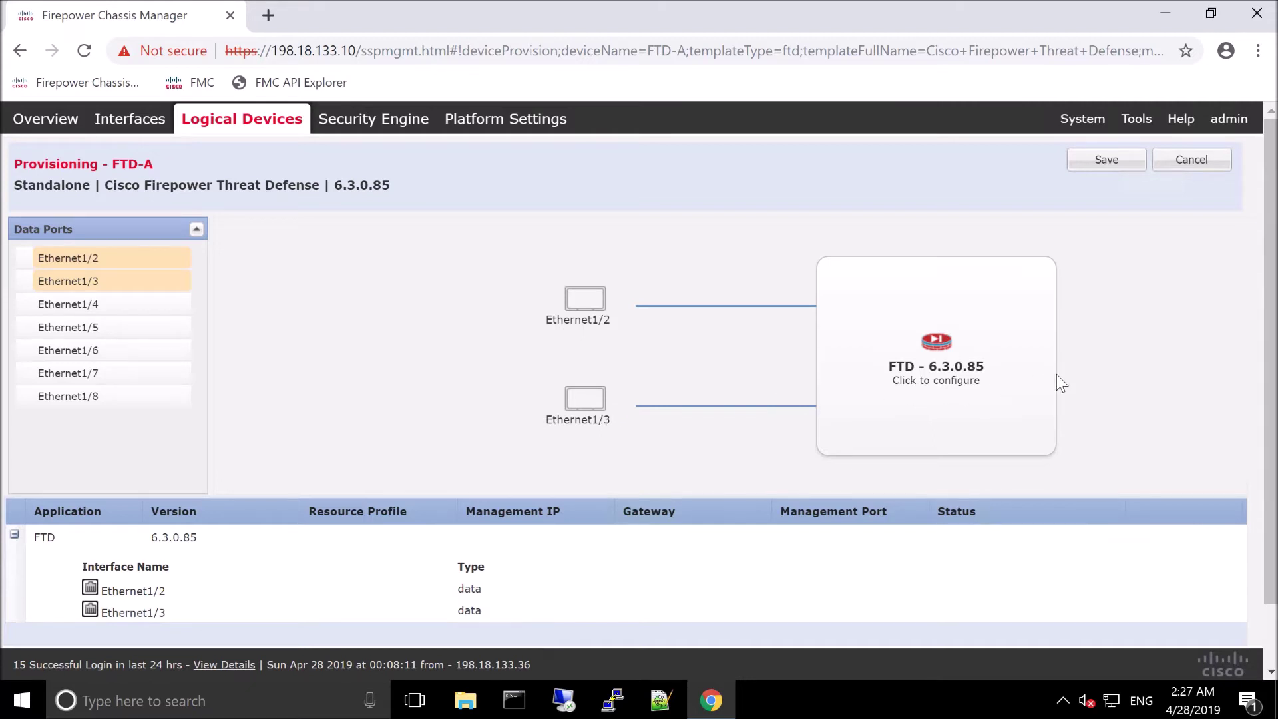
left_click(944, 377)
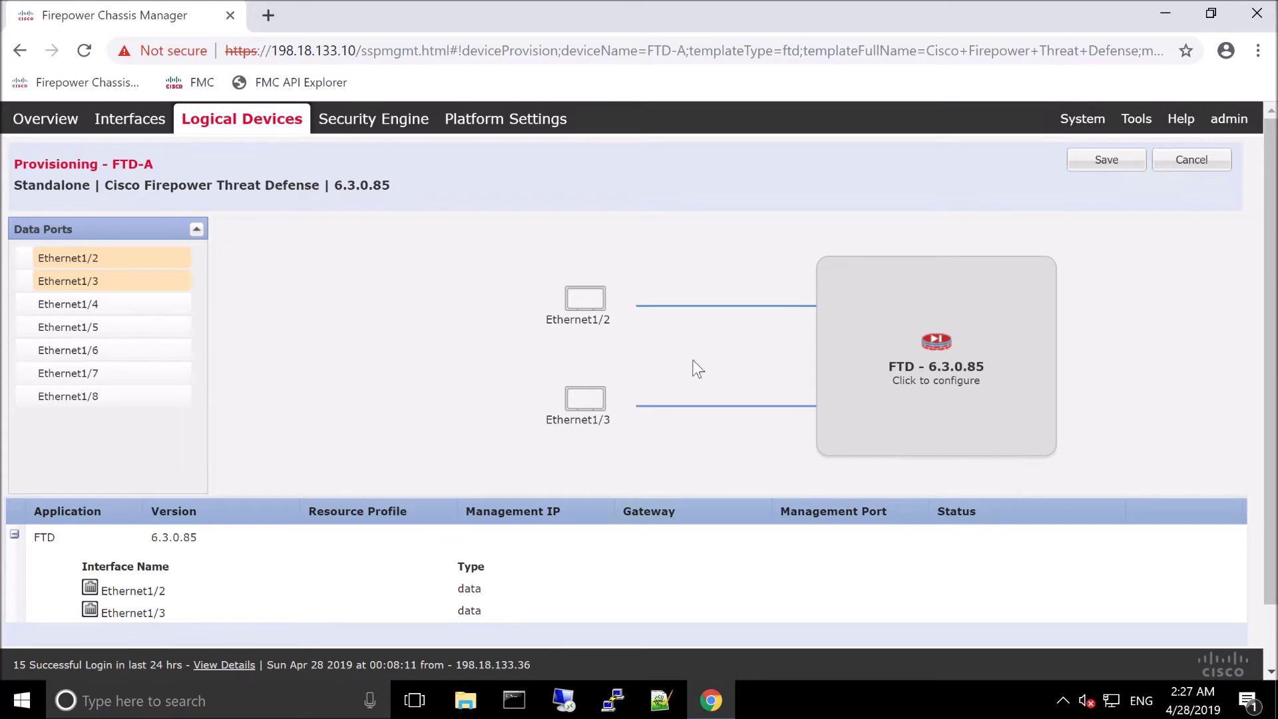
left_click(933, 373)
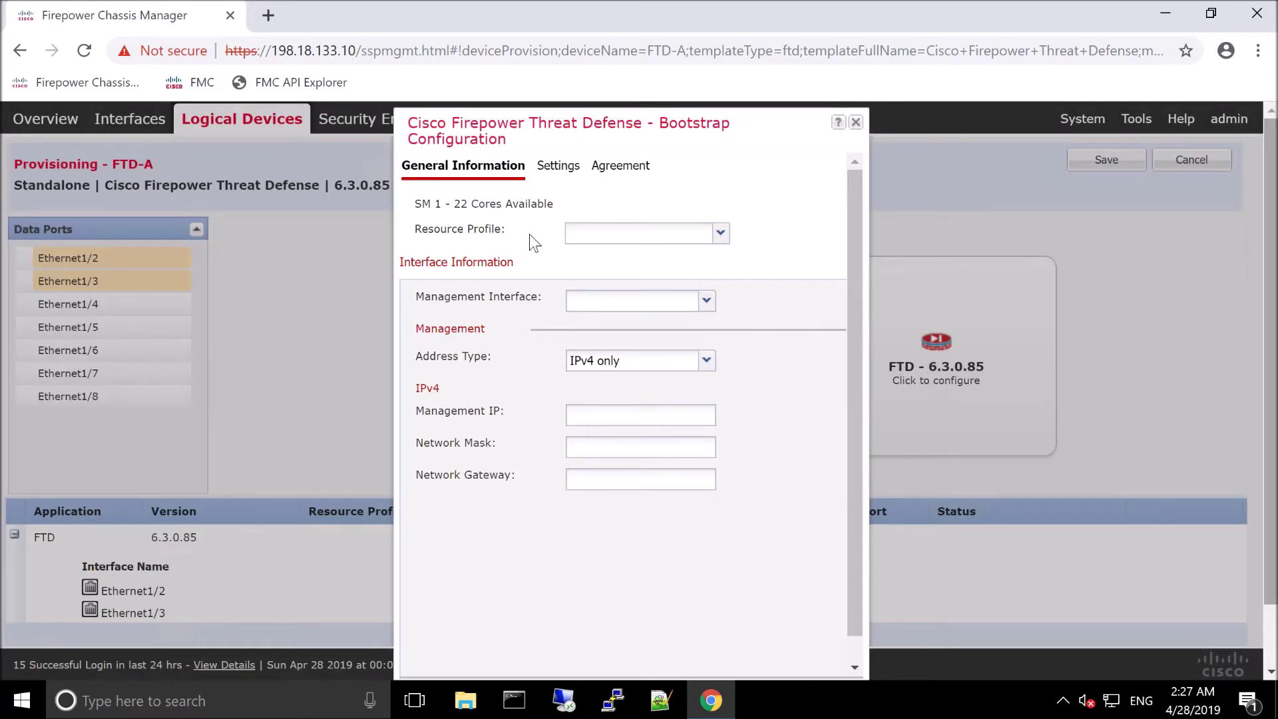
Step: Choose the Medium resource profile and Ethernet1/1 as the management interface
left_click(720, 234)
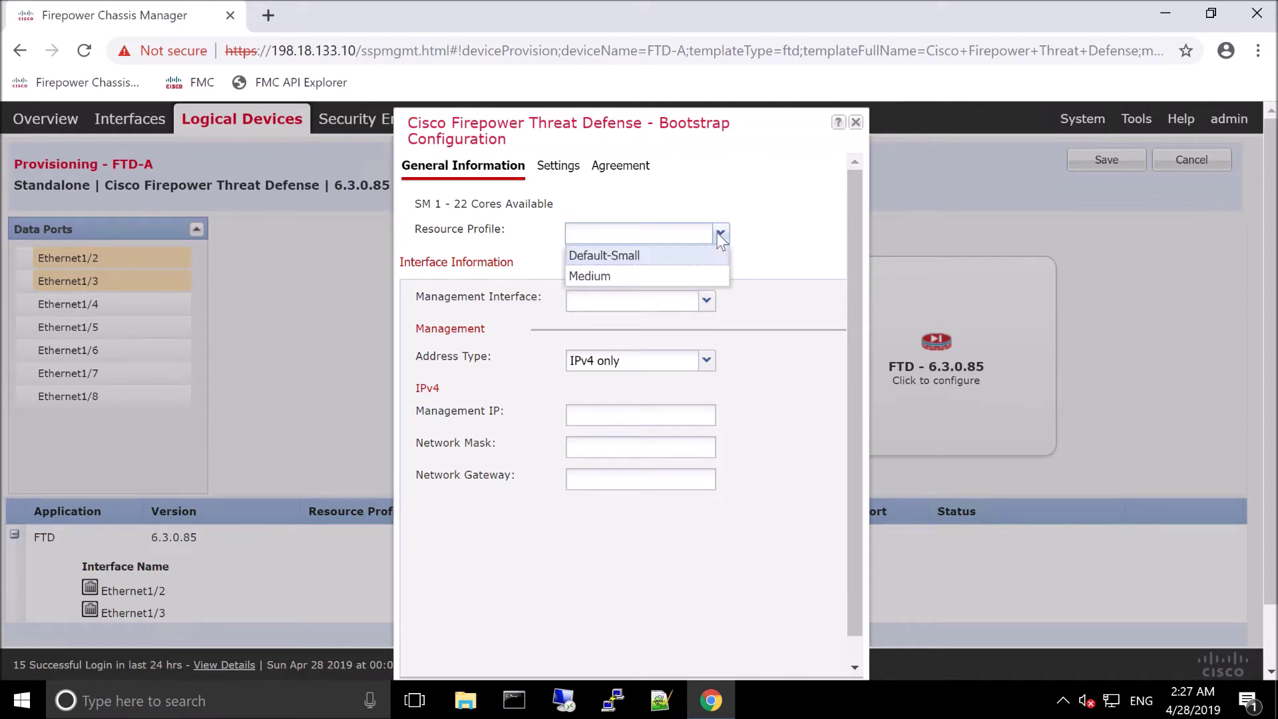
left_click(599, 277)
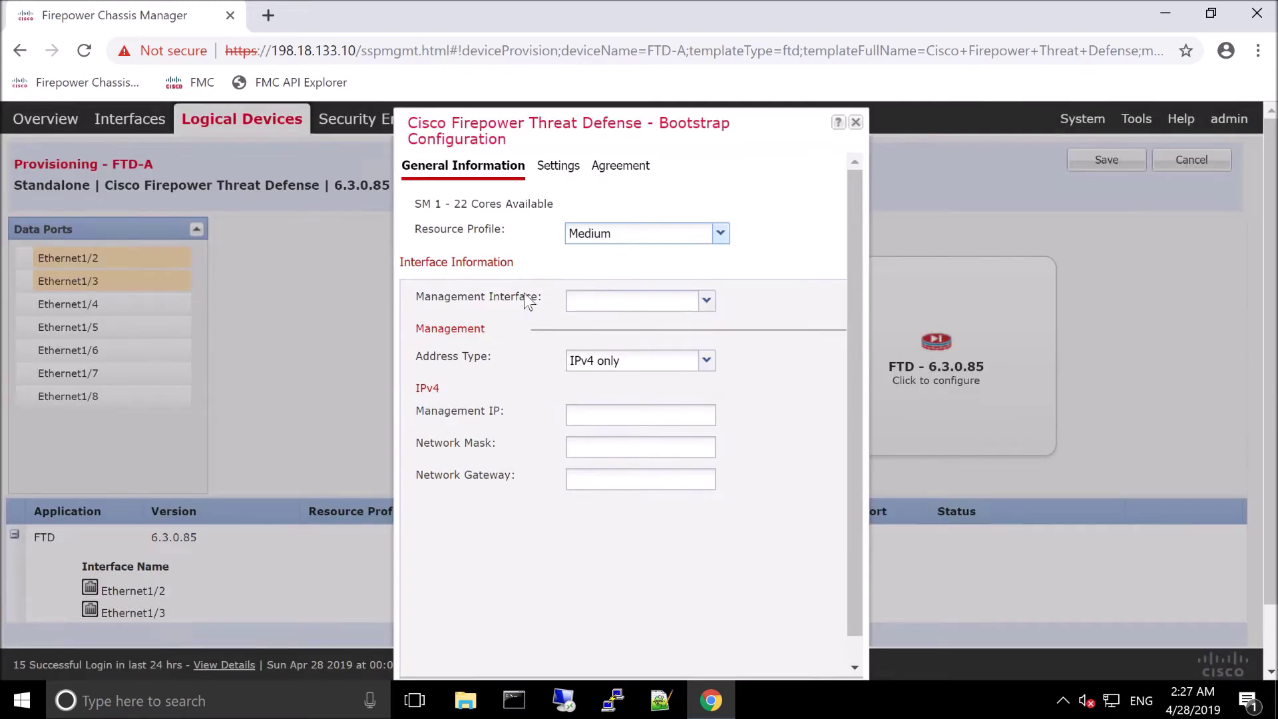
left_click(706, 301)
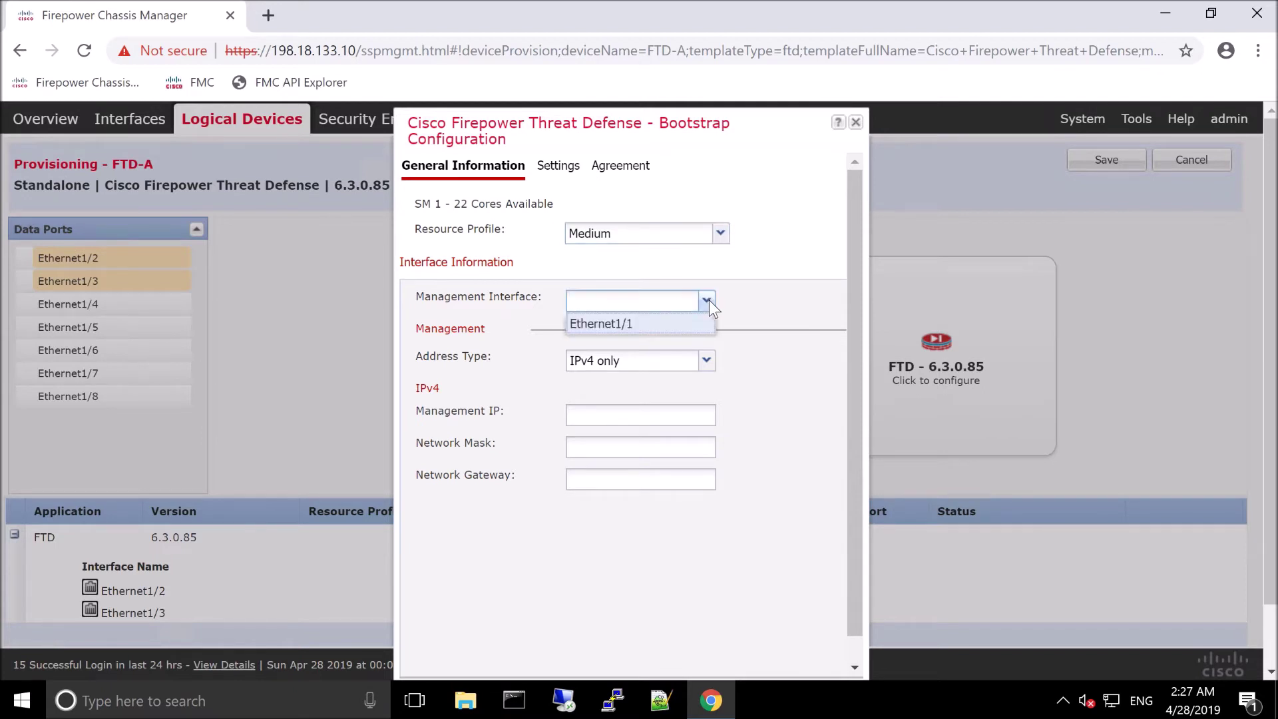
left_click(645, 323)
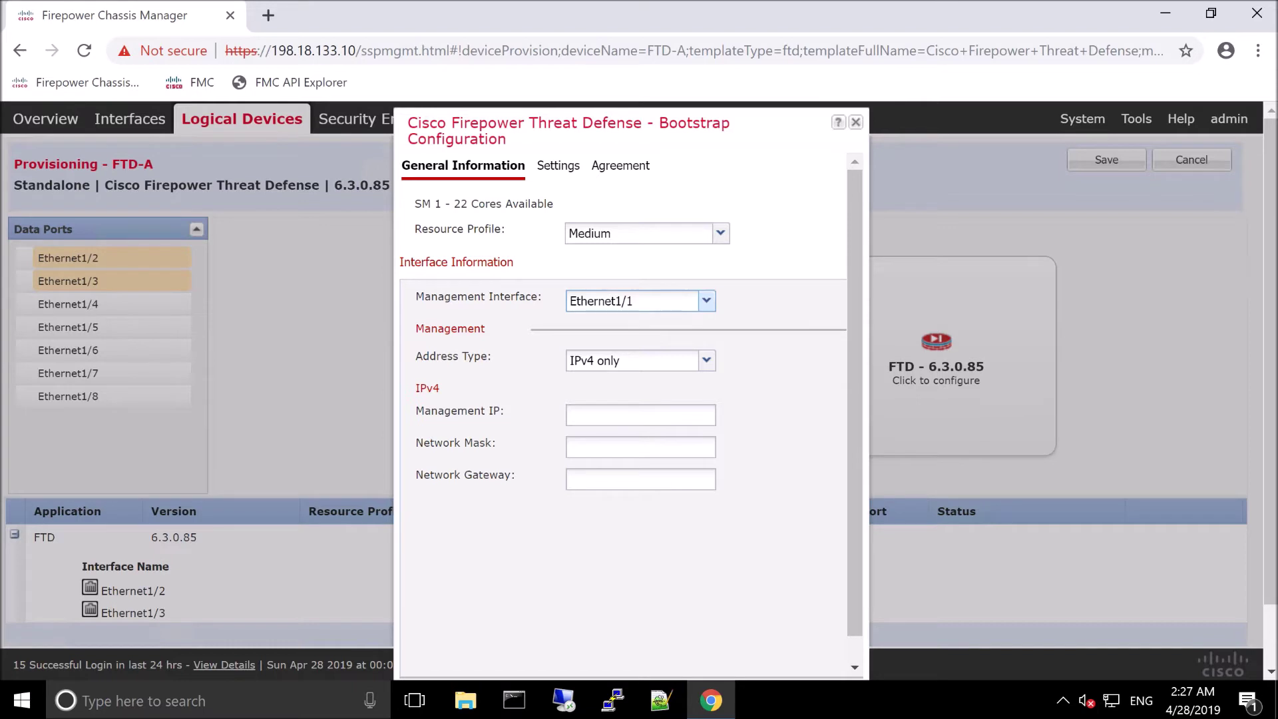
Step: Enter management IP 198.18.133.11, mask 255.255.192.0 and gateway 198.18.128.1
left_click(599, 415)
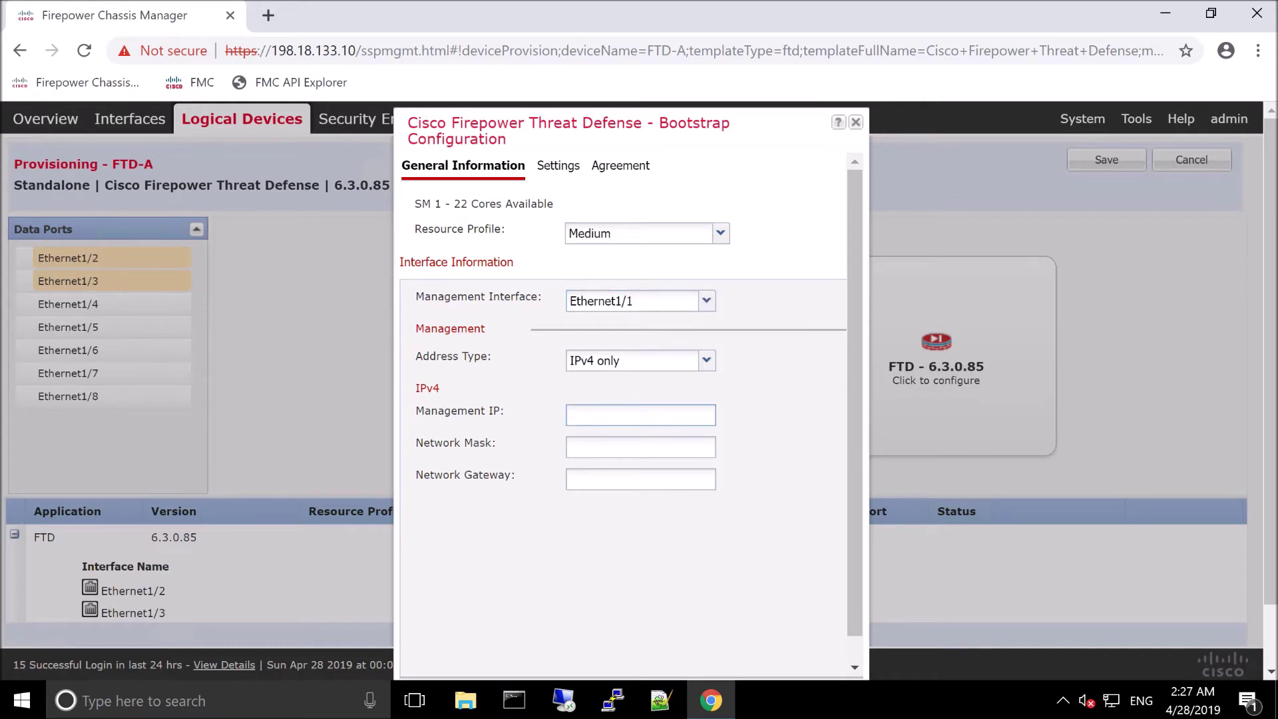
type("198.18.133.11")
key("Tab")
type("2")
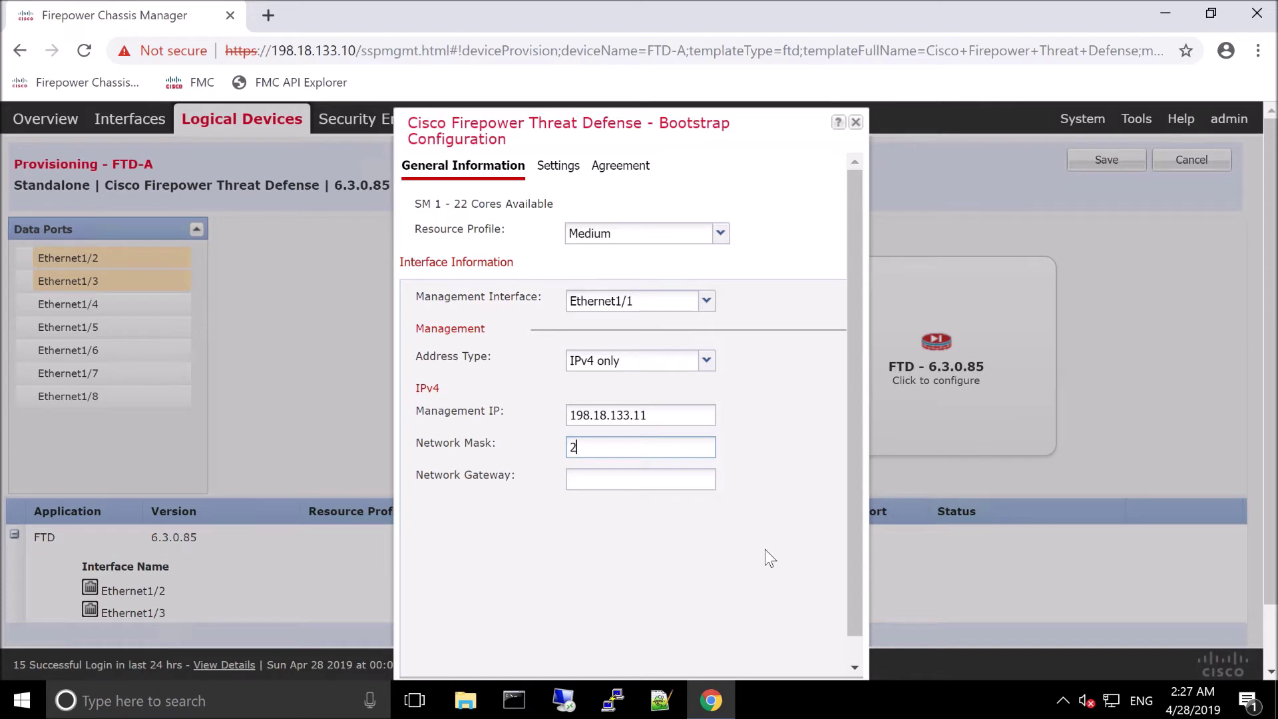
type("55.255.192.0")
key("Tab")
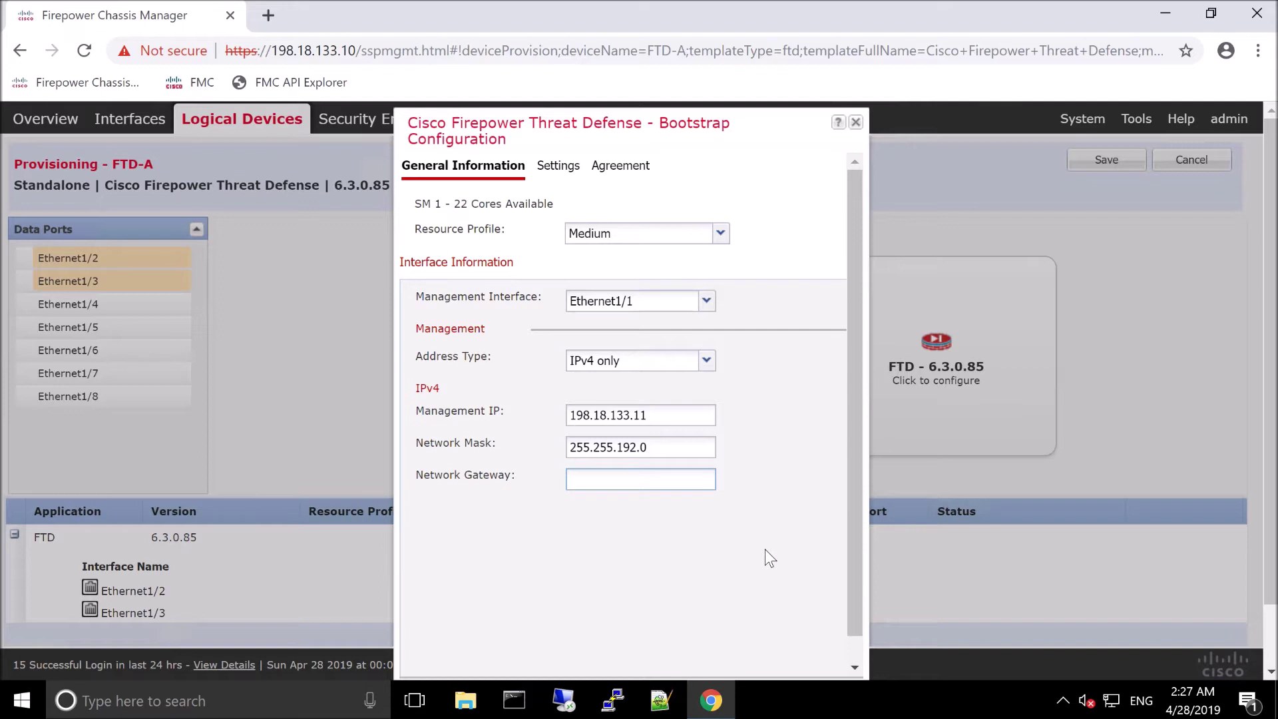
type("198.18.128.1")
left_click(586, 198)
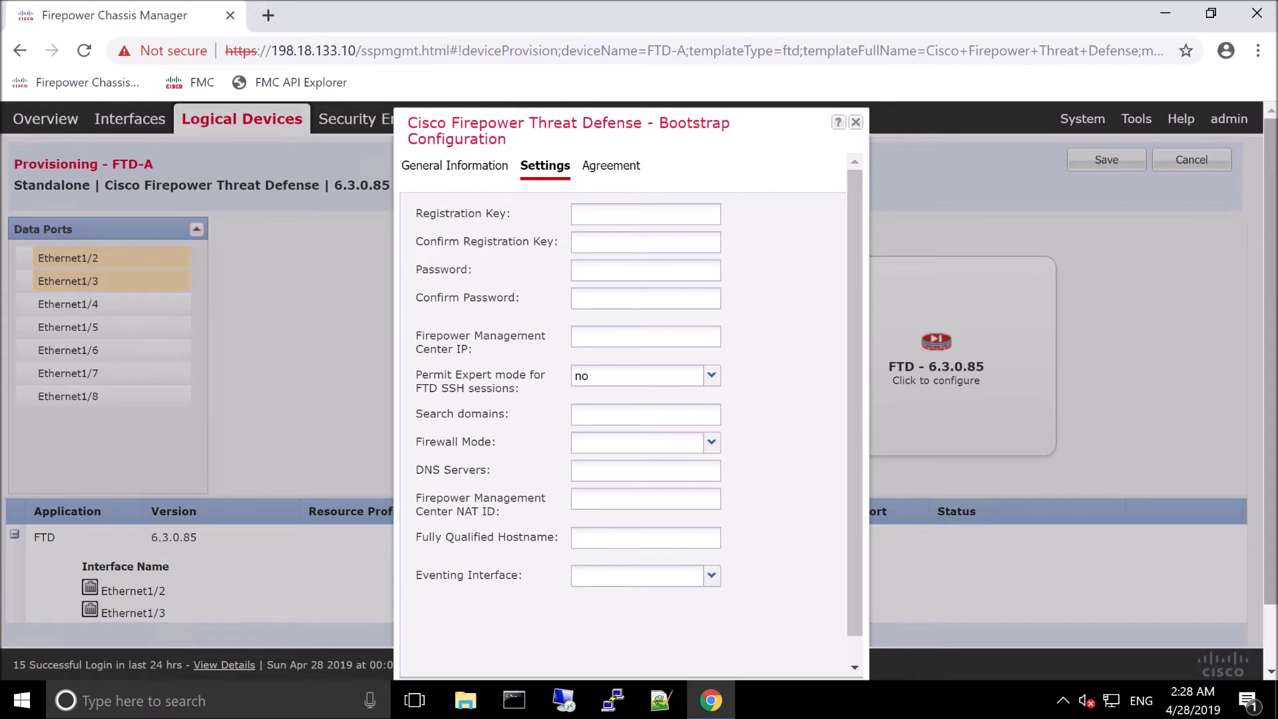
Step: Enter and confirm the registration key and the admin password
left_click(603, 214)
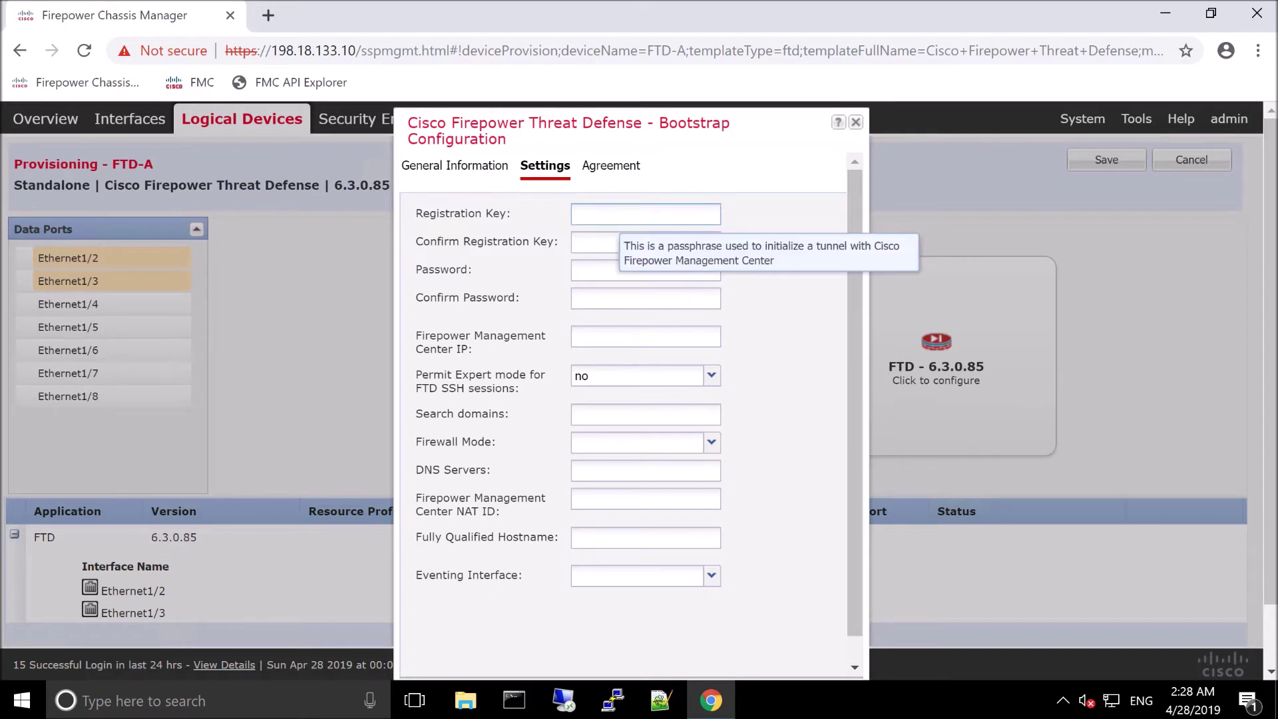
type("cisco12345")
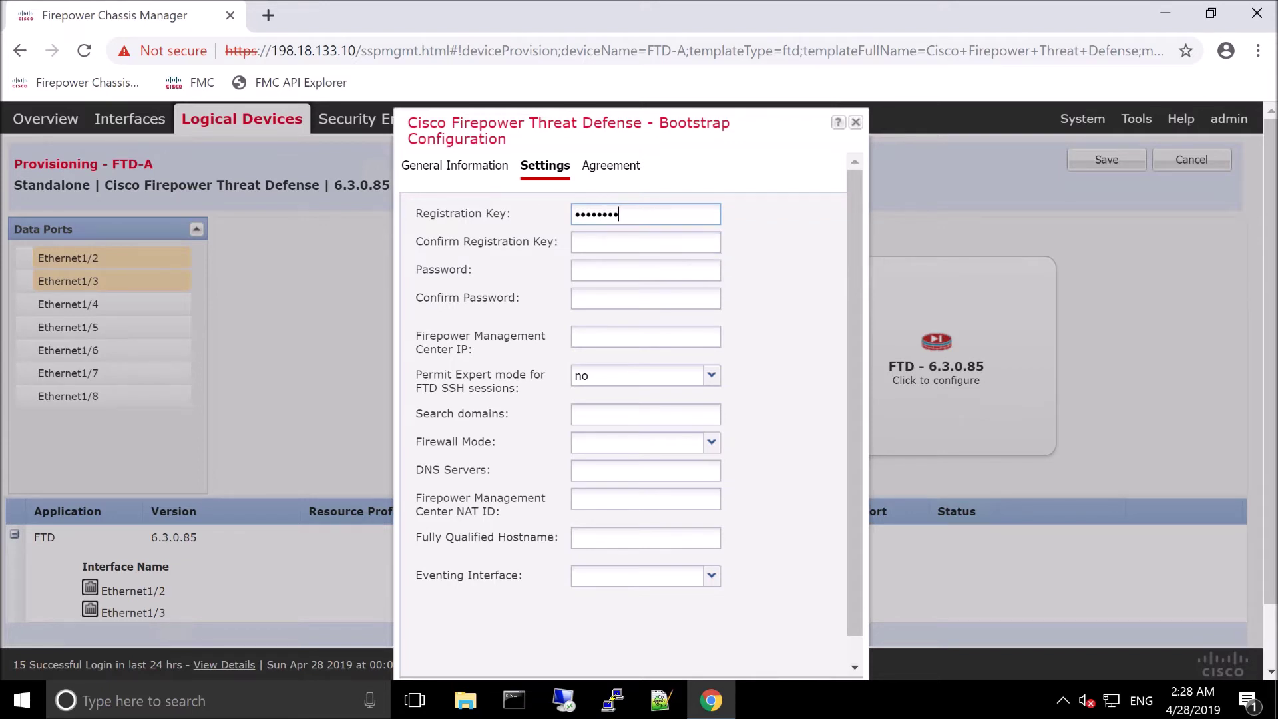
left_click(645, 241)
type("cisco12345")
left_click(645, 270)
type("C1sco12345")
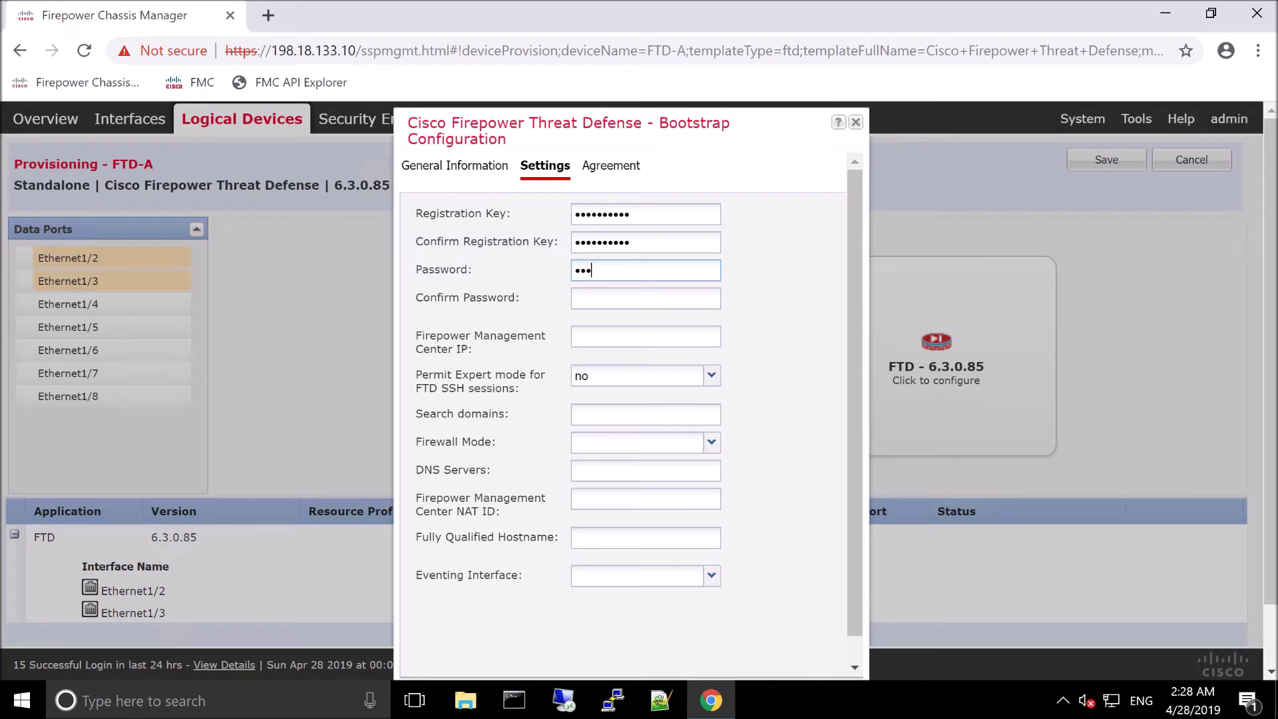
key("Tab")
type("C1sco12345")
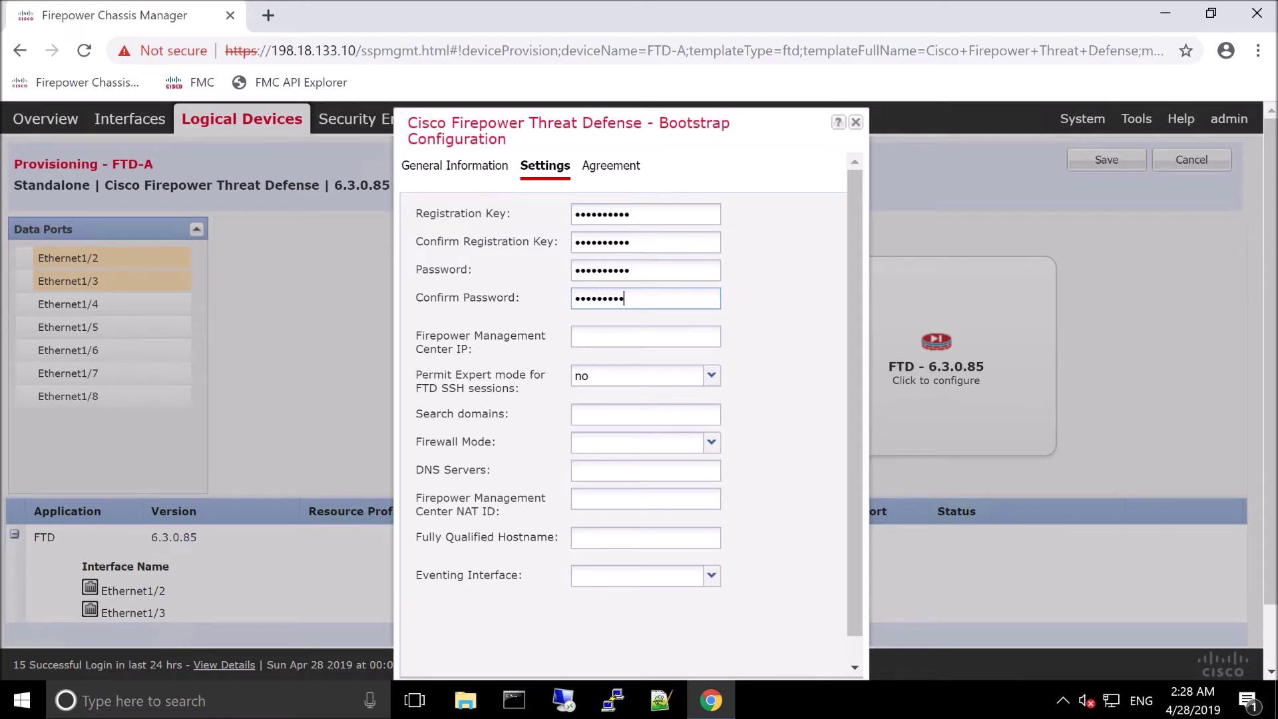
Step: Set management center IP 198.18.133.8, expert mode yes and search domain dcloud.local
key("Tab")
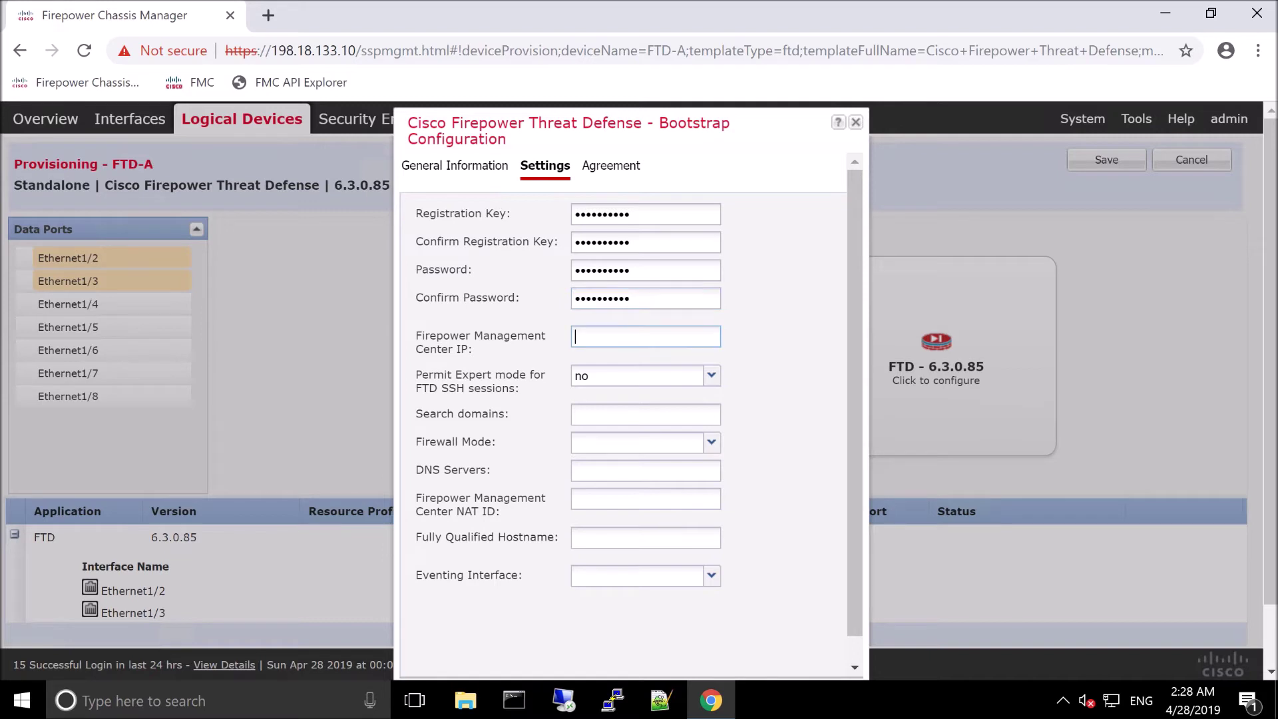
type("198.18.133.8")
key("Tab")
left_click(710, 376)
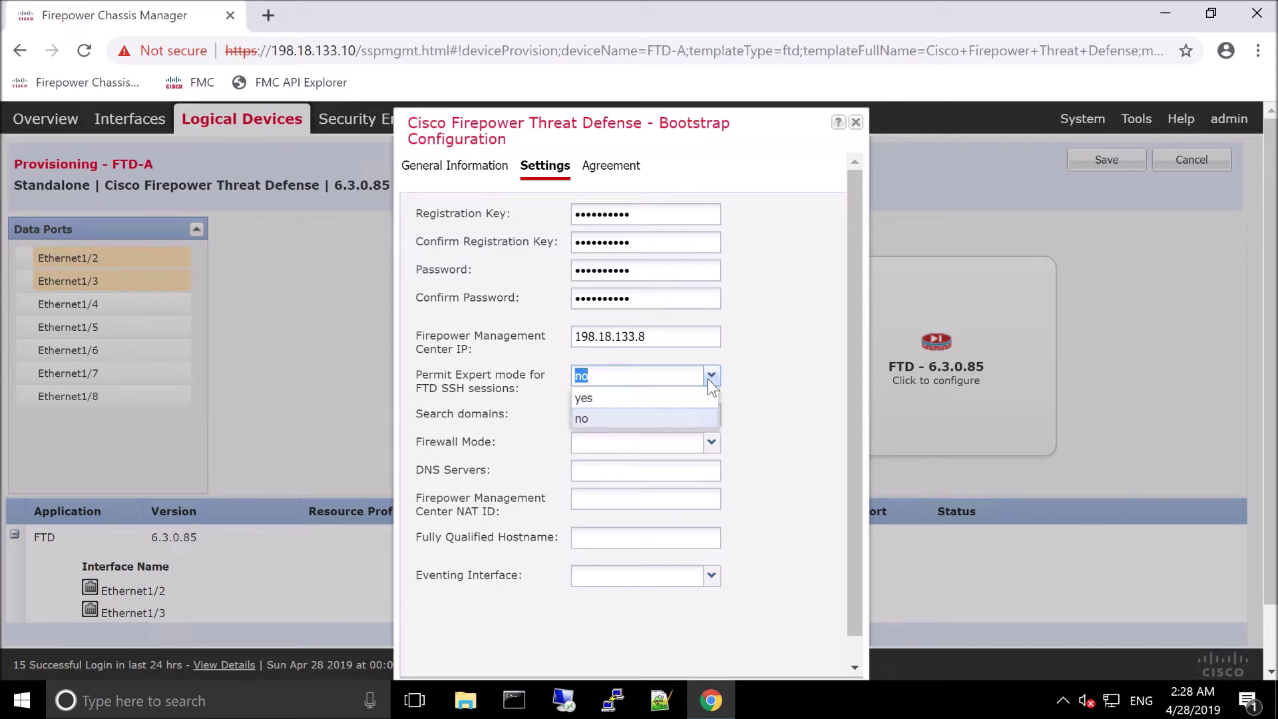
left_click(617, 398)
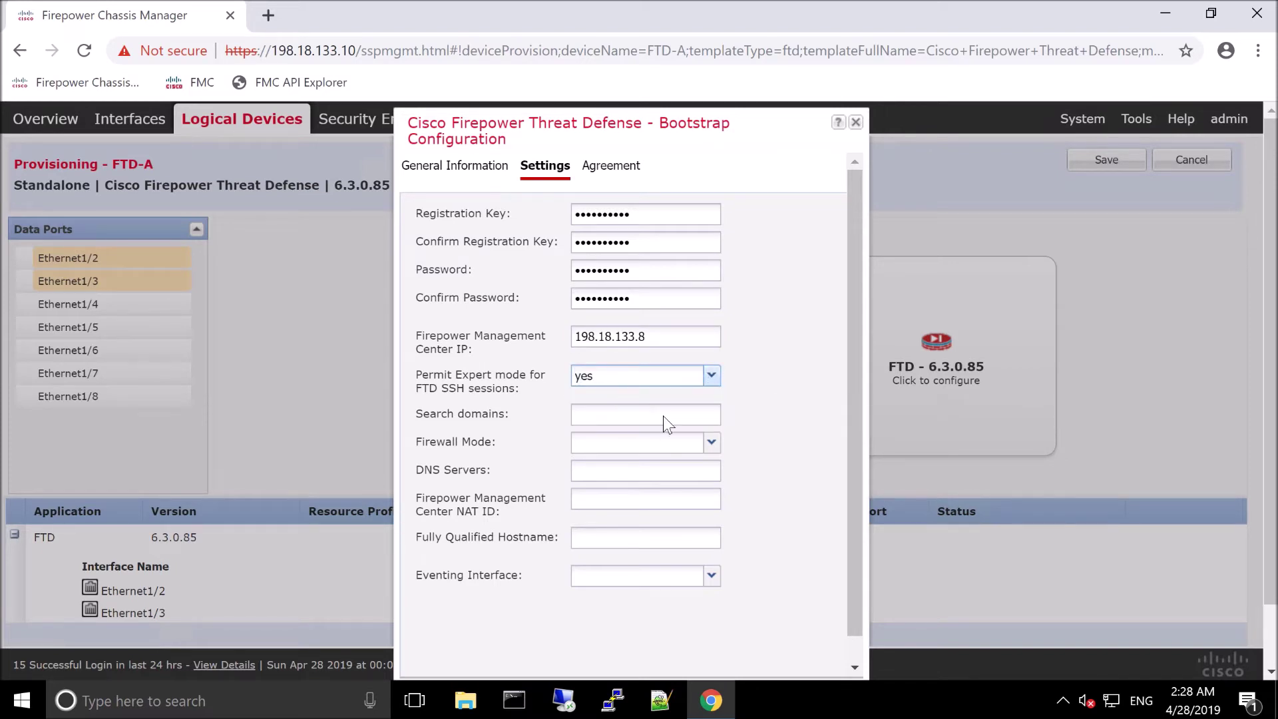
left_click(630, 413)
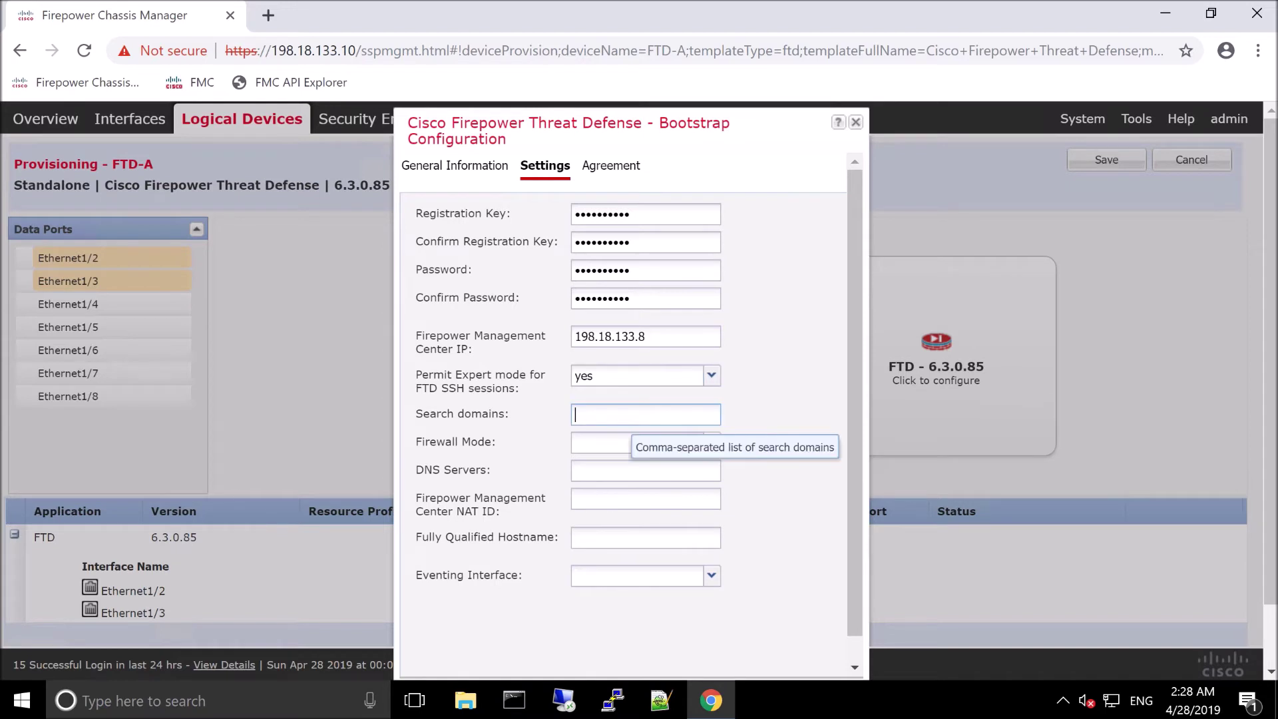
type("dcloud.")
type("local")
Step: Set Routed firewall mode, DNS 198.18.133.1, NAT ID ftda and hostname ftda.dcloud.local
key("Tab")
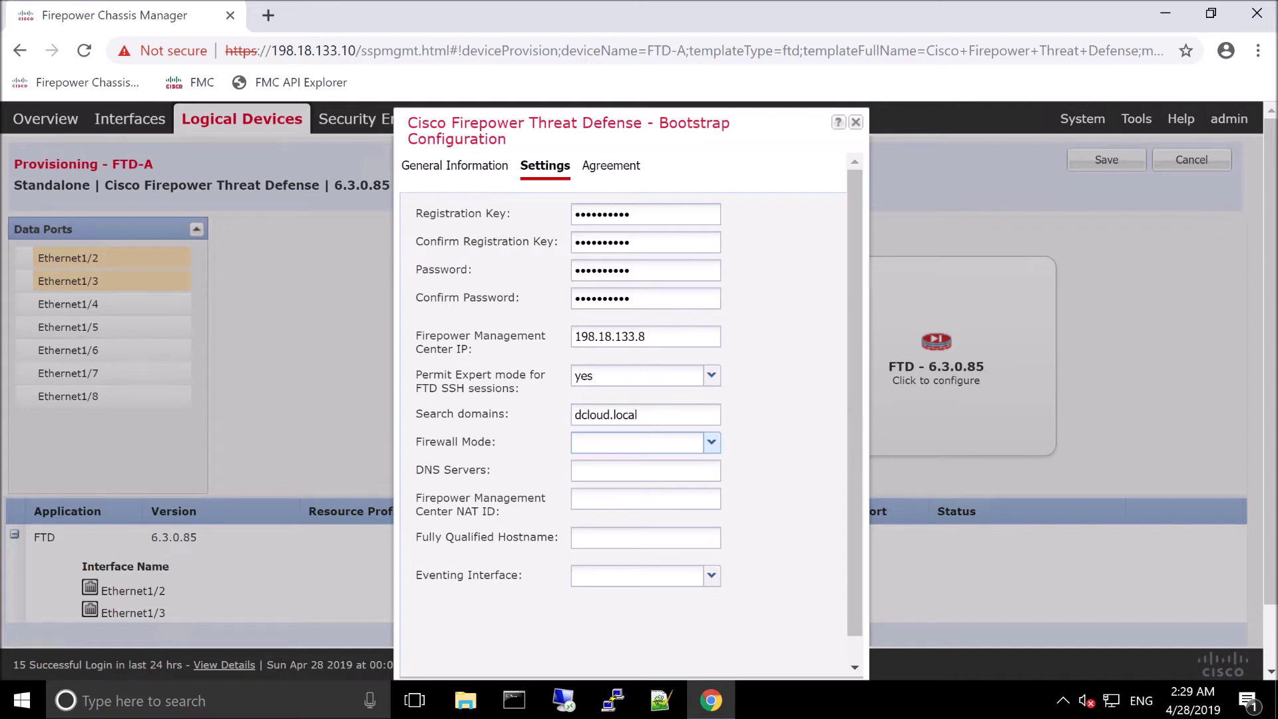
left_click(711, 443)
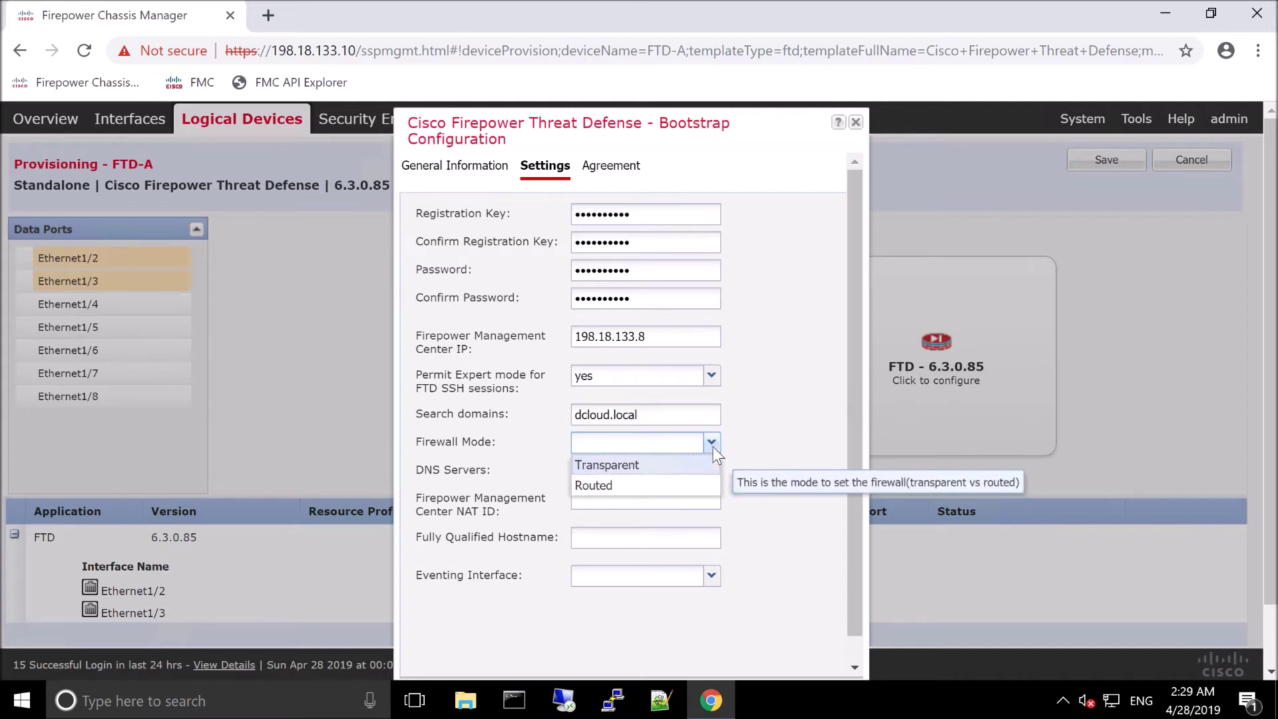
left_click(609, 487)
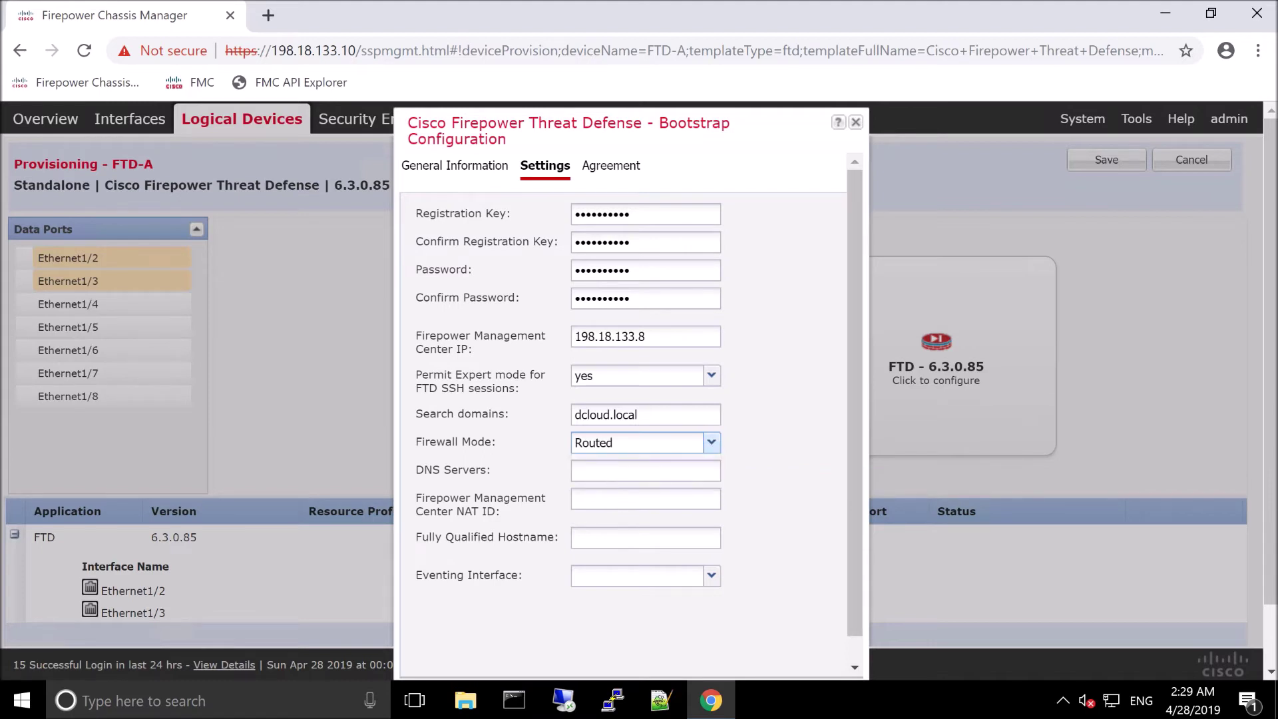
left_click(608, 473)
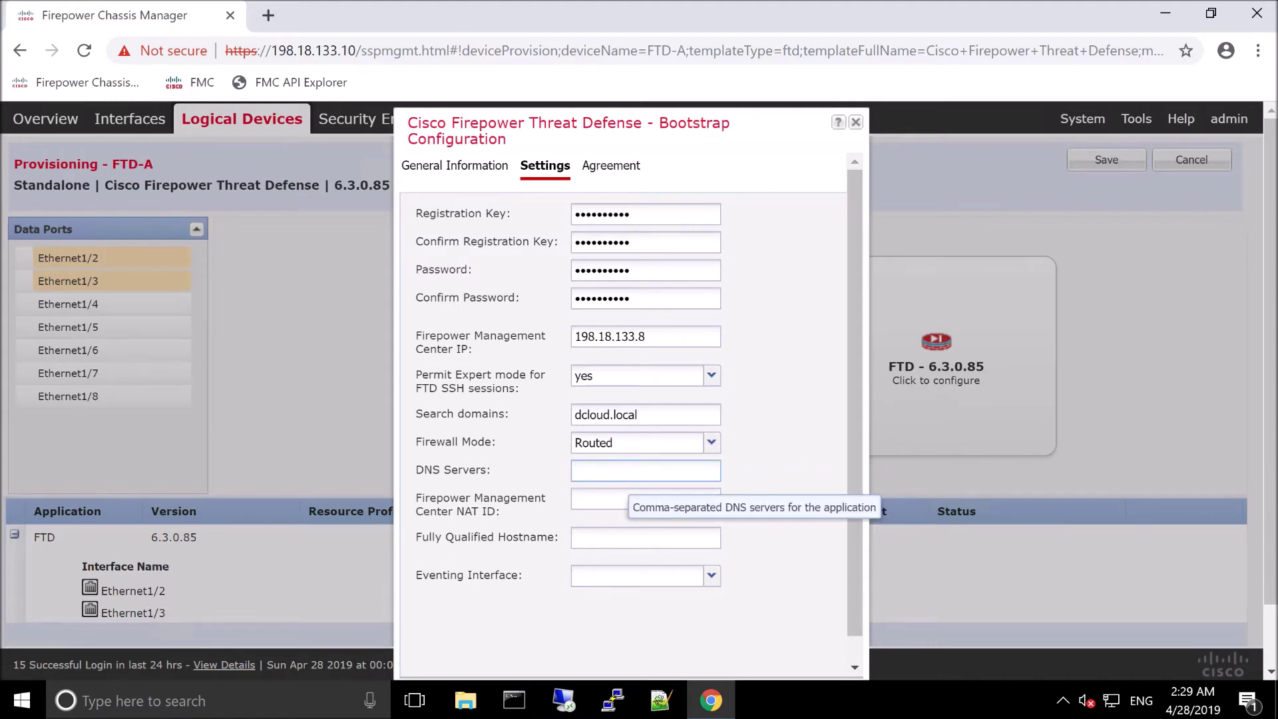
type("198.")
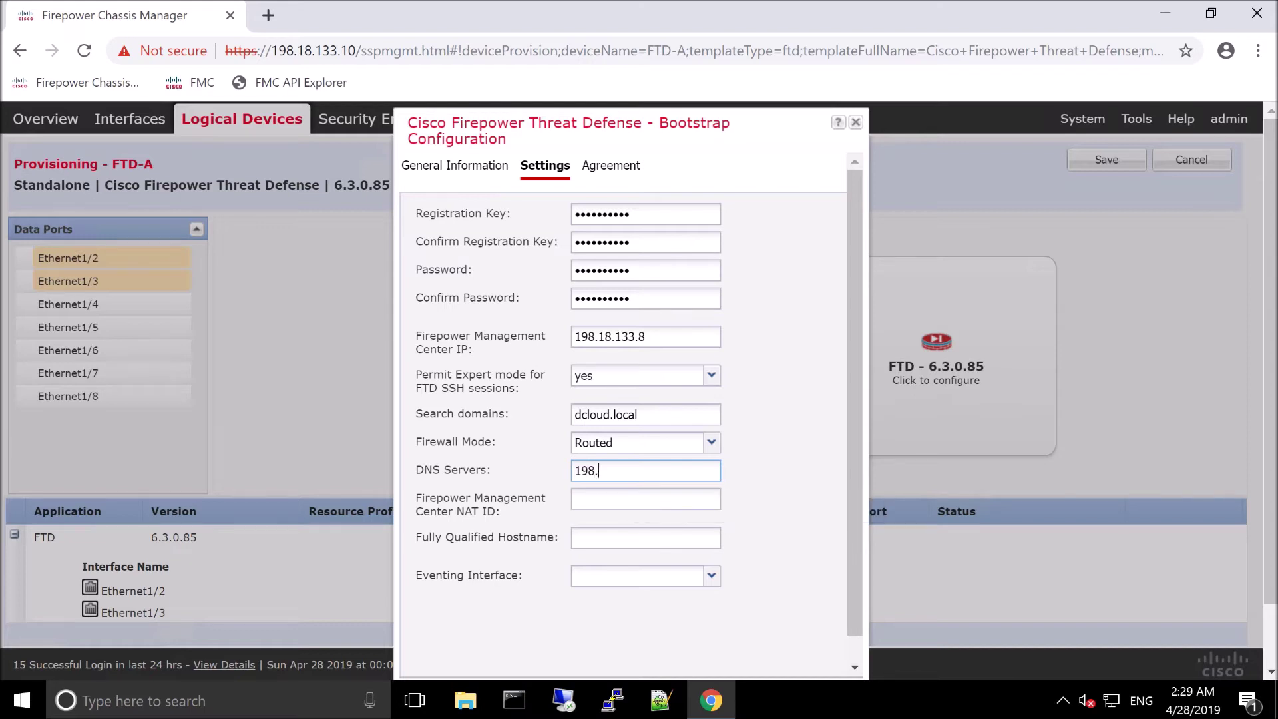
type("18.133.1")
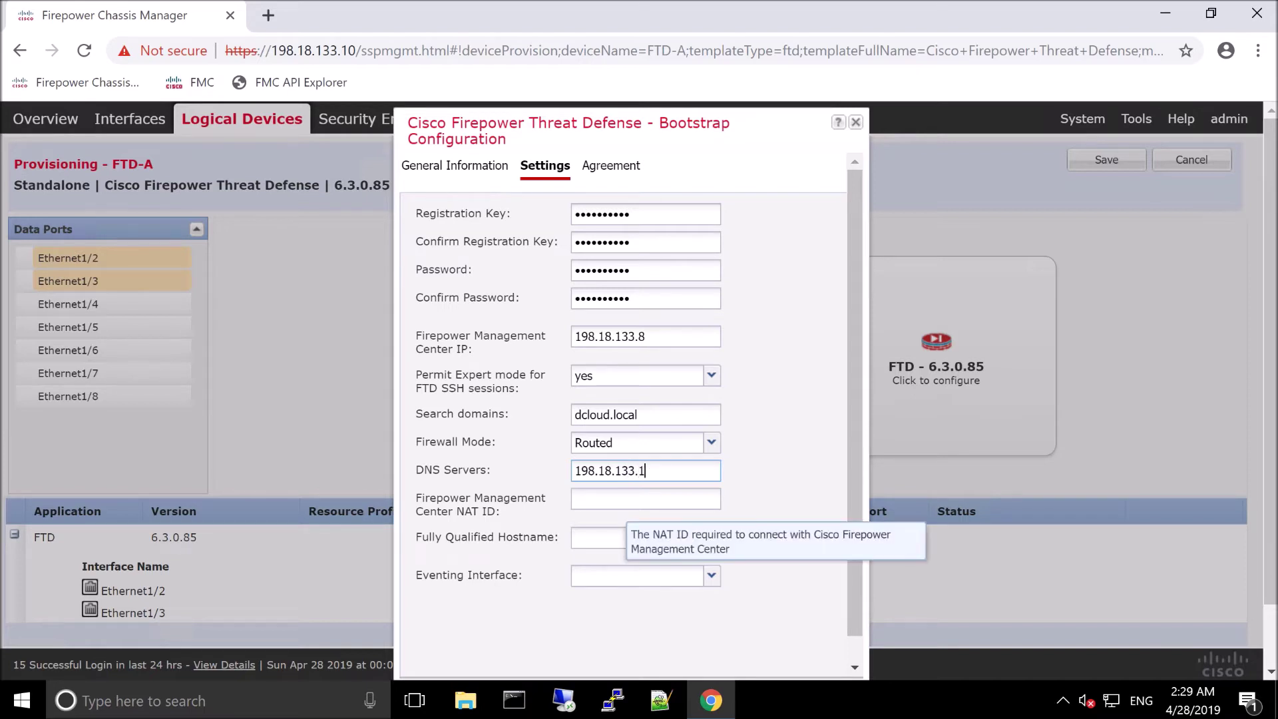
left_click(619, 500)
type("ftda")
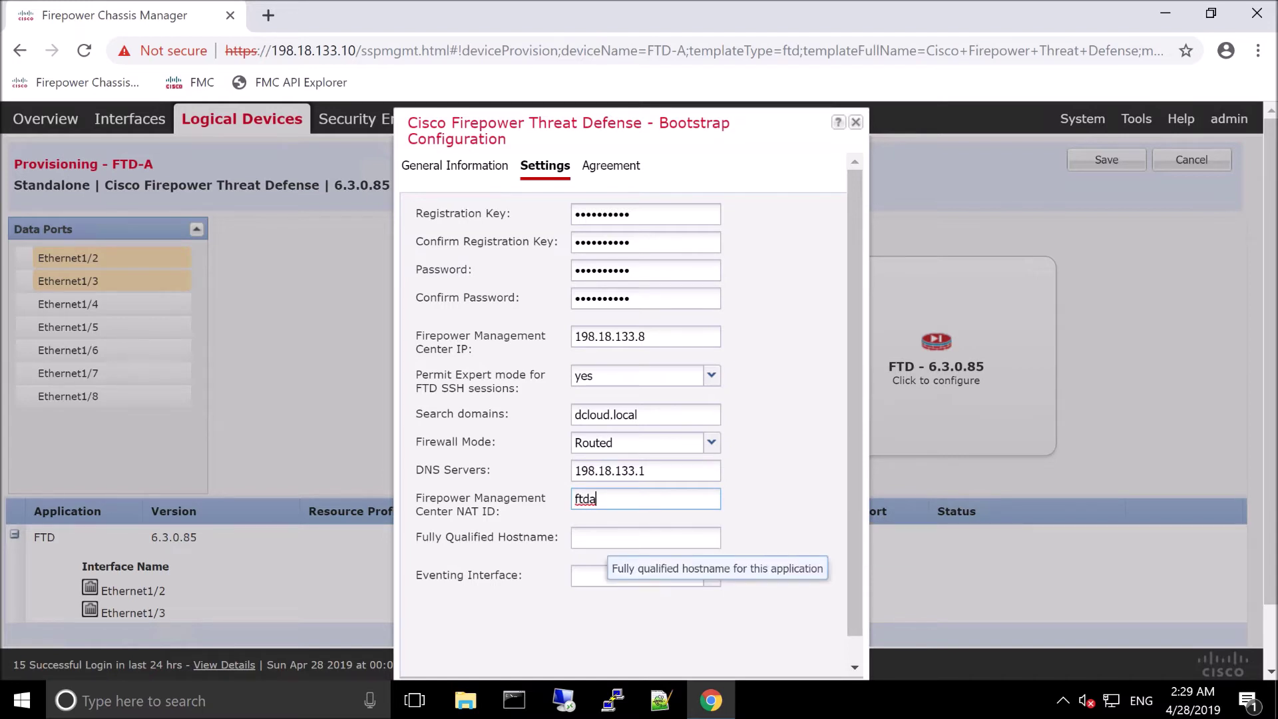
left_click(639, 538)
type("ftda.d")
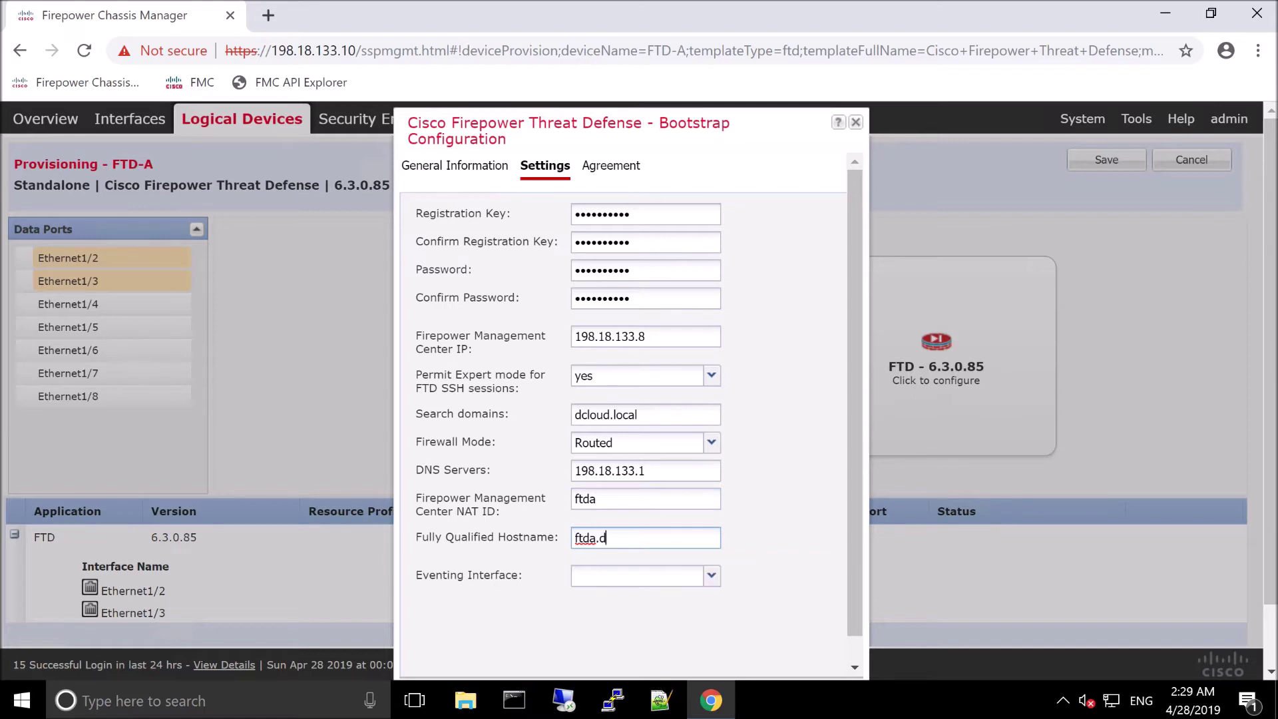
type("cloud.local")
left_click(711, 577)
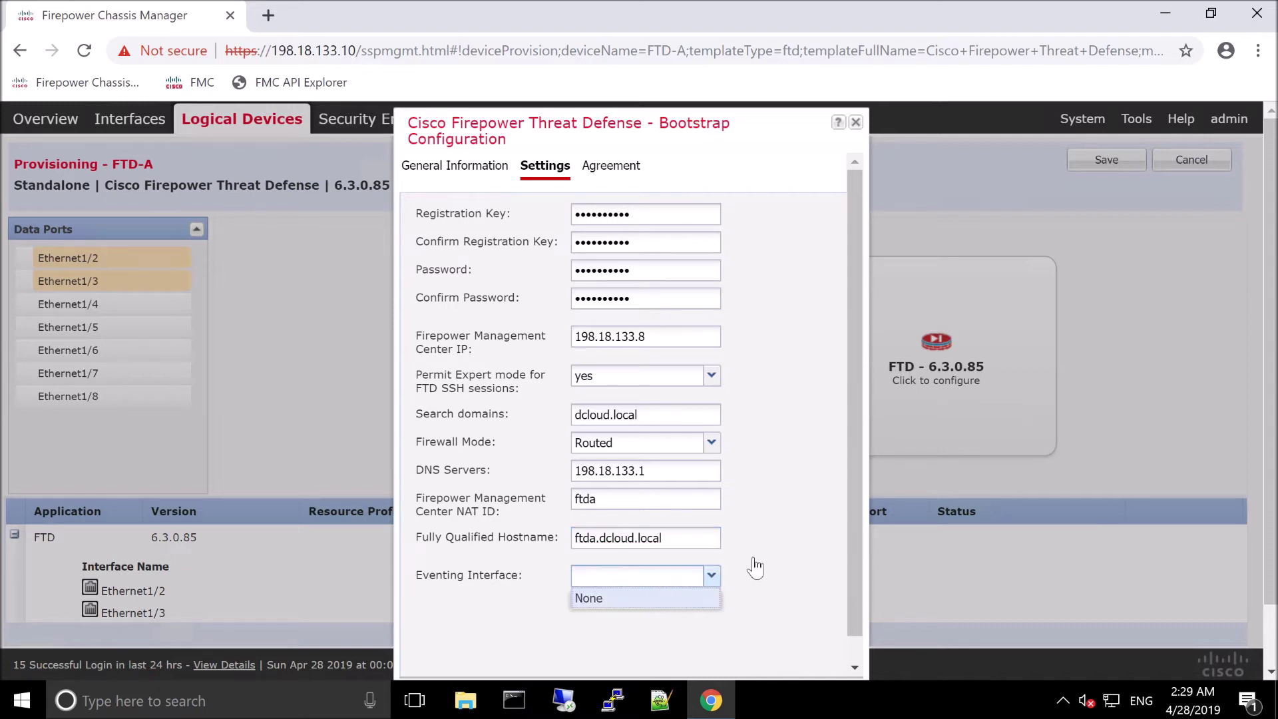
left_click(636, 393)
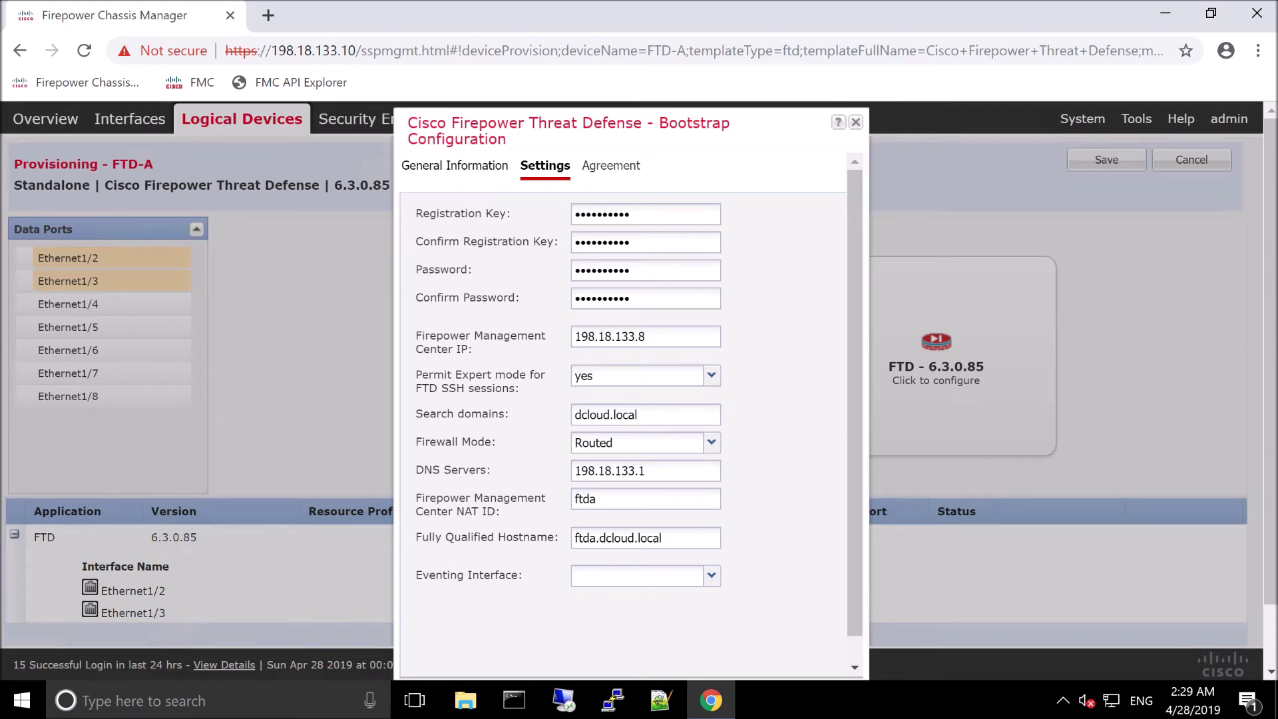
left_click(608, 165)
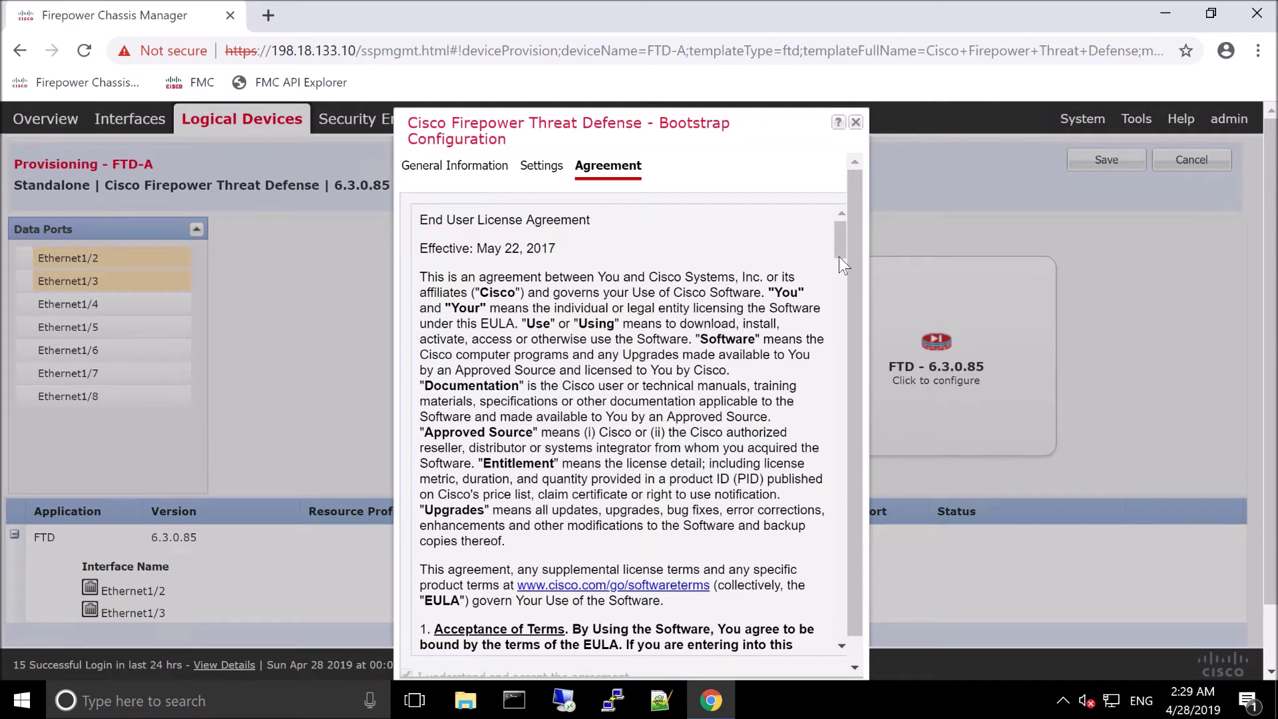
Step: Scroll through the end user license agreement text to its end
scroll(846, 566, "down", 3)
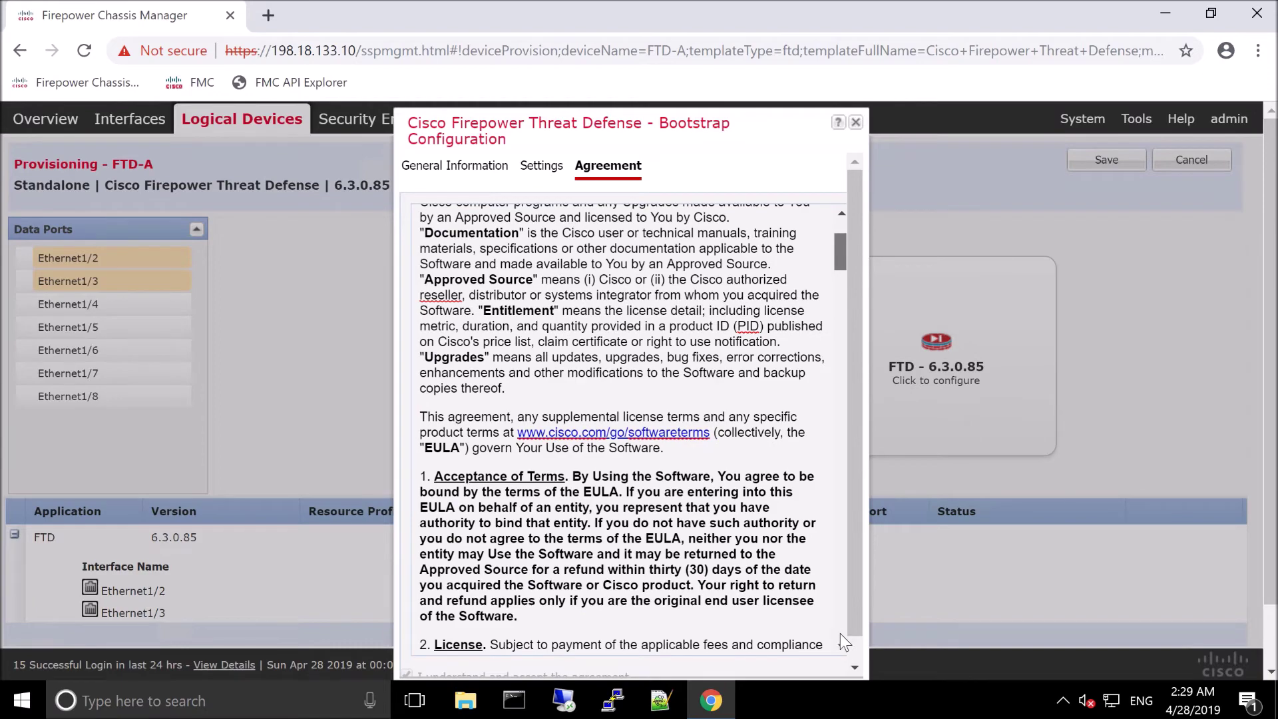
scroll(838, 629, "down", 20)
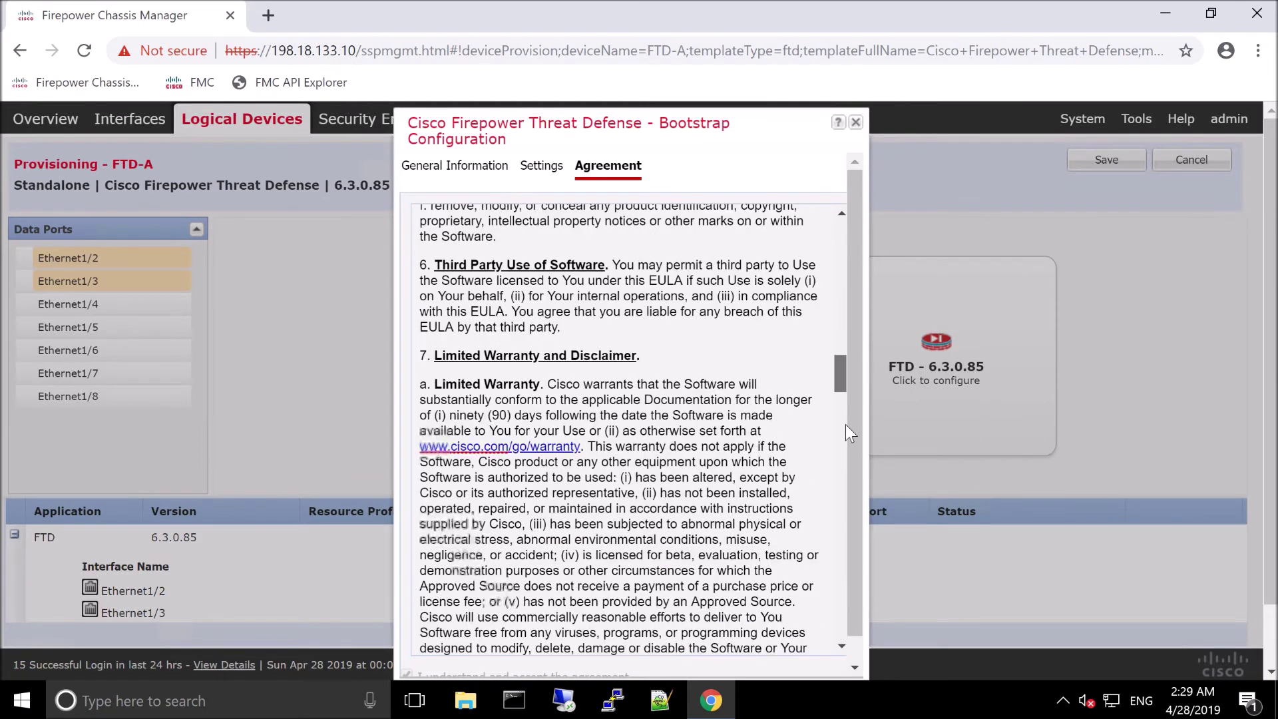
scroll(839, 398, "down", 20)
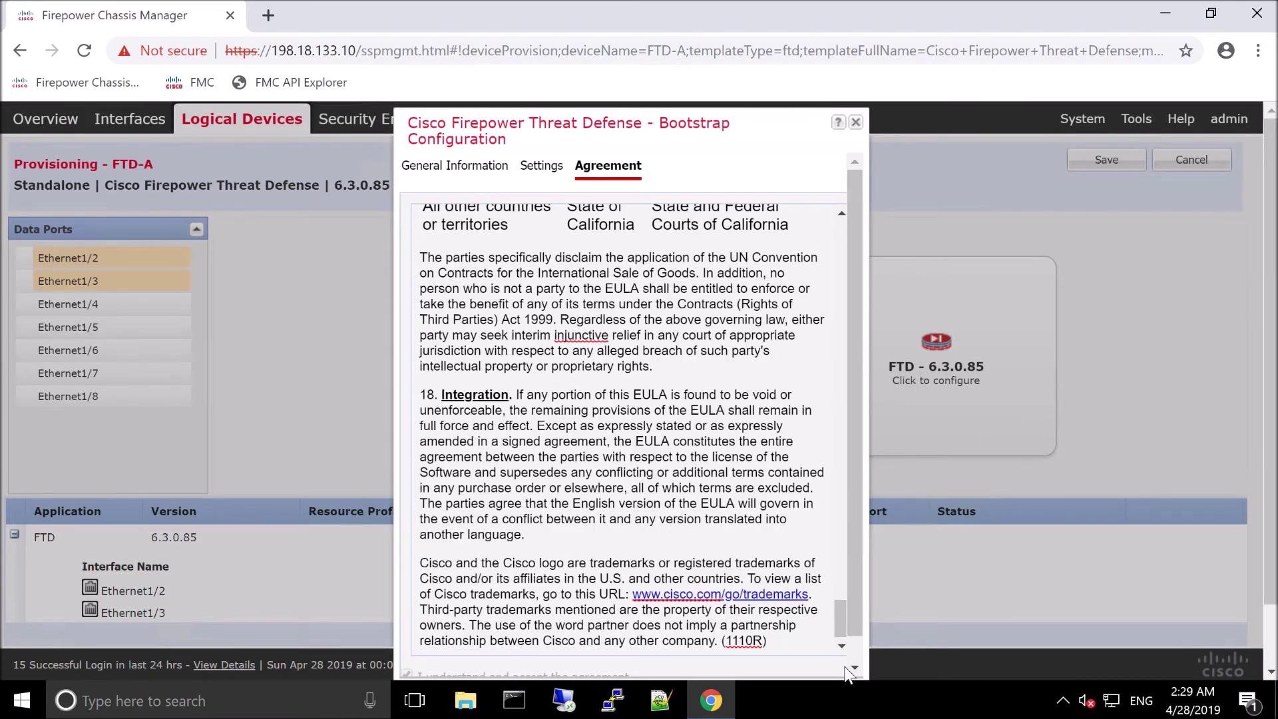
scroll(838, 605, "up", 20)
scroll(841, 636, "down", 15)
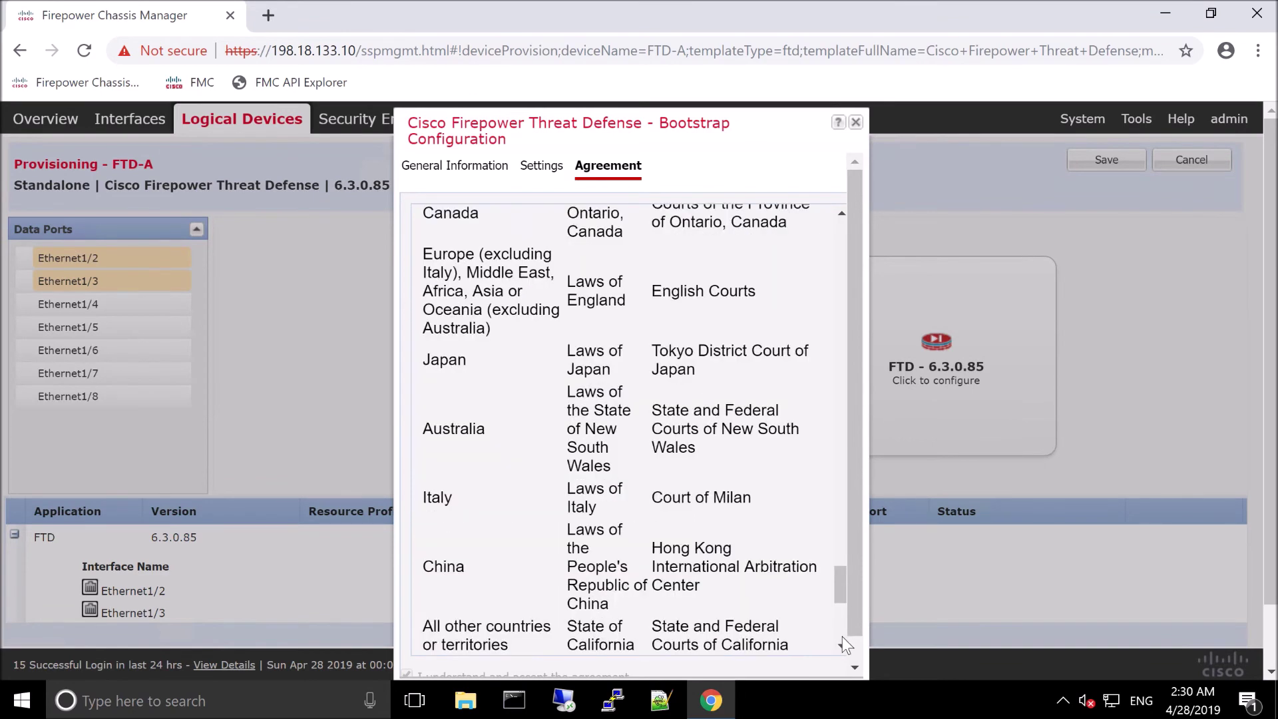
scroll(841, 646, "down", 1)
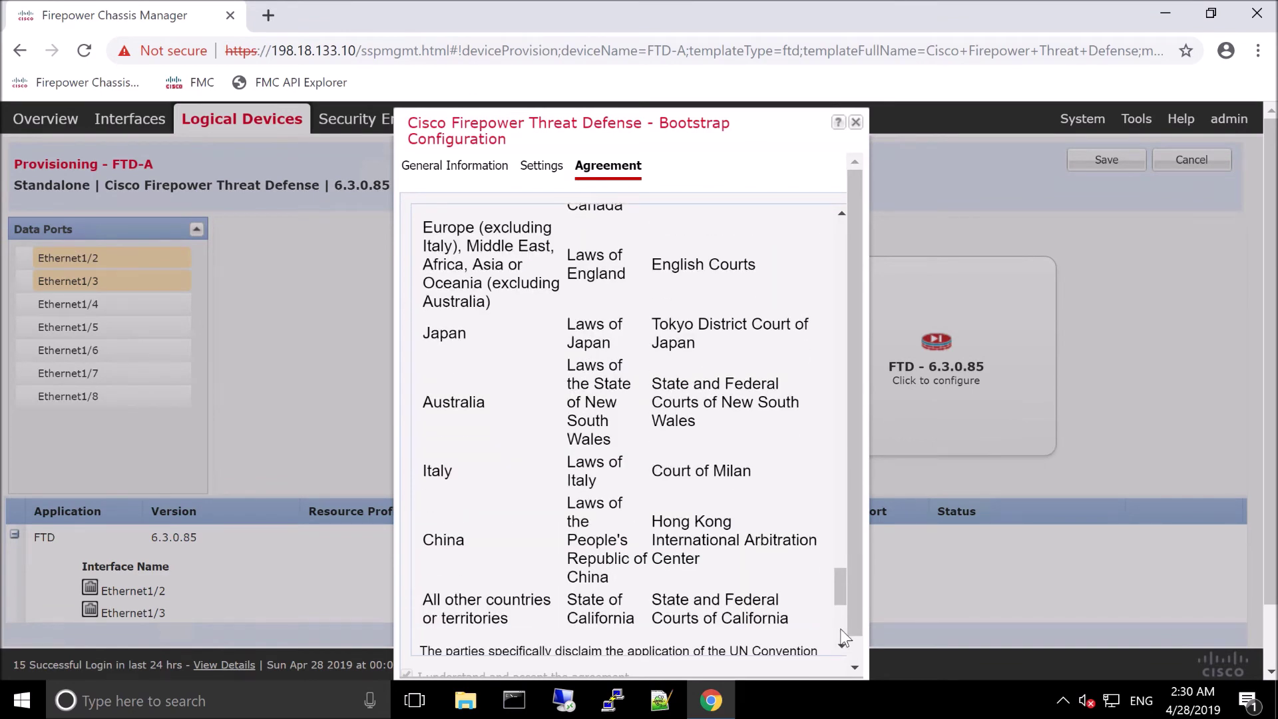
scroll(843, 638, "down", 8)
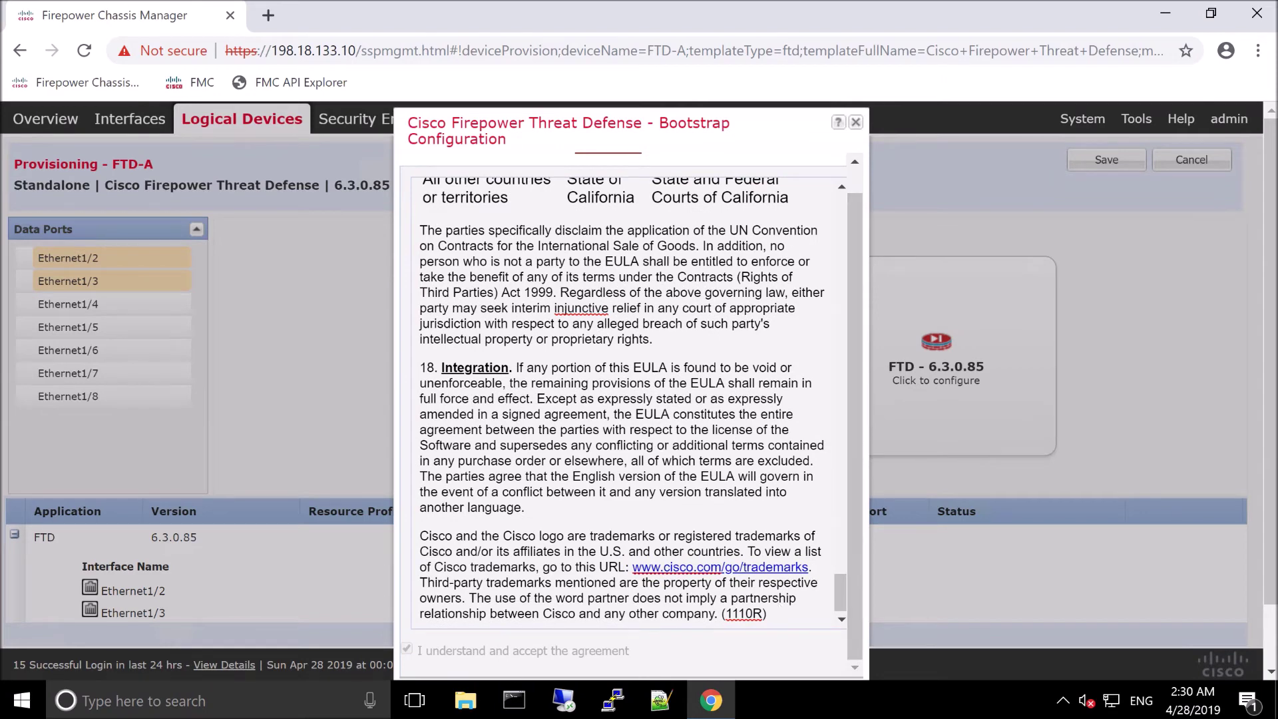
scroll(1272, 646, "down", 1)
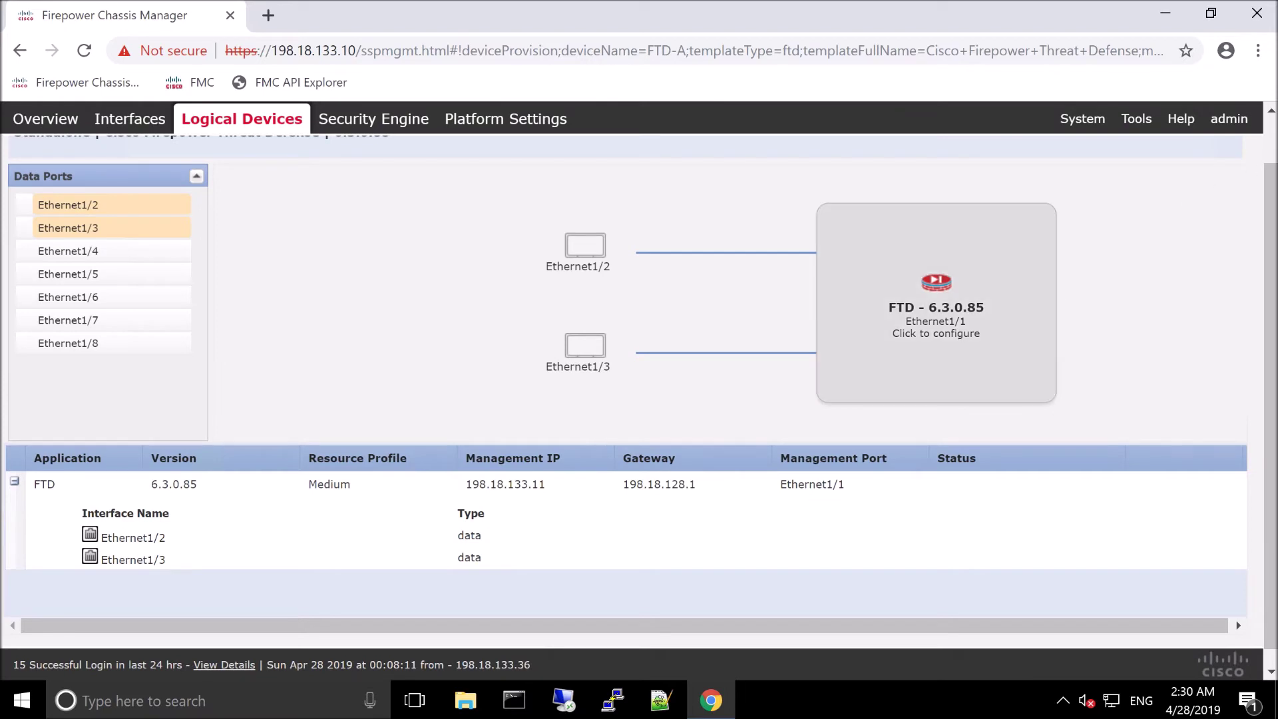
Step: Save FTD-A, refresh the device list to see it installing, and begin another device
left_click(1271, 113)
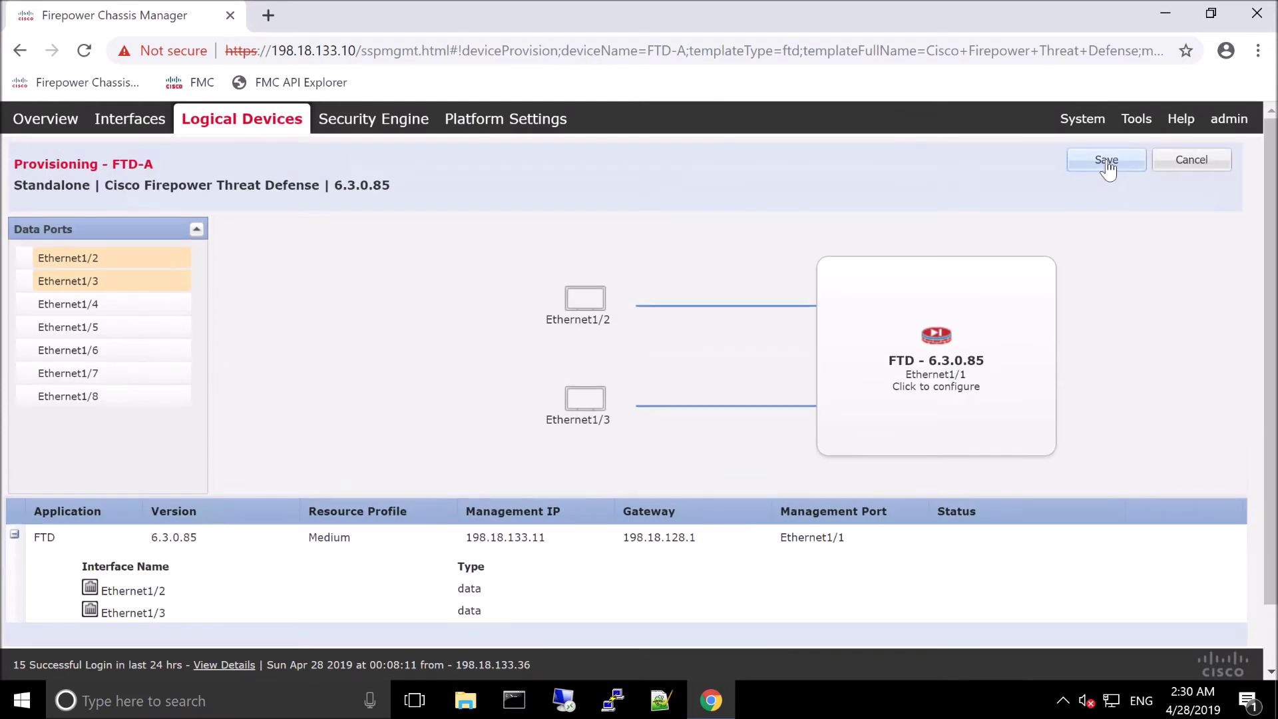
left_click(1107, 162)
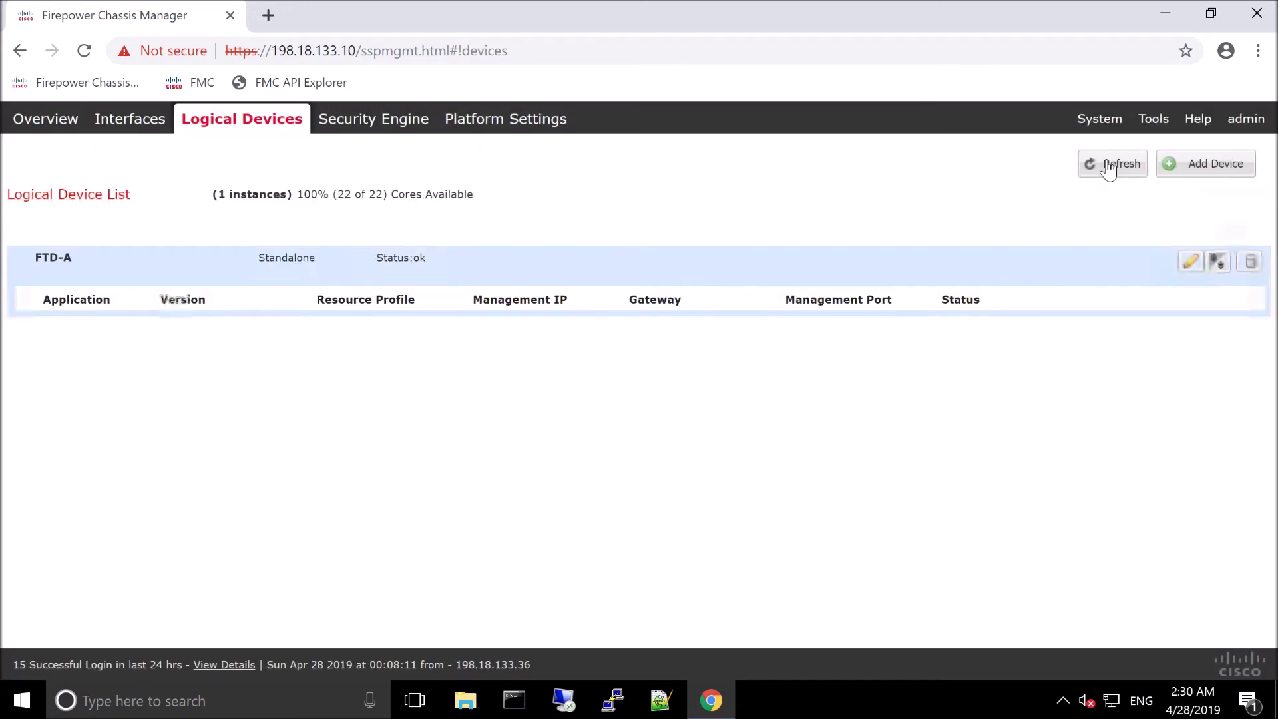
left_click(1108, 168)
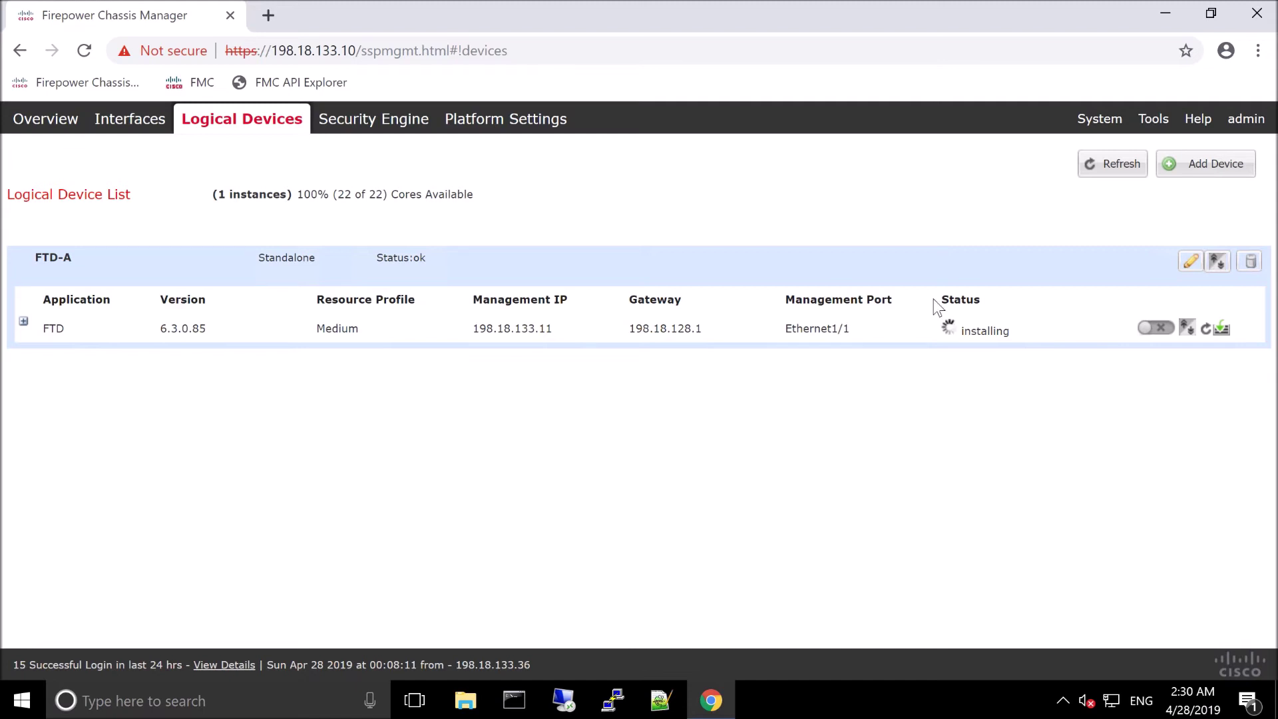
left_click(1201, 163)
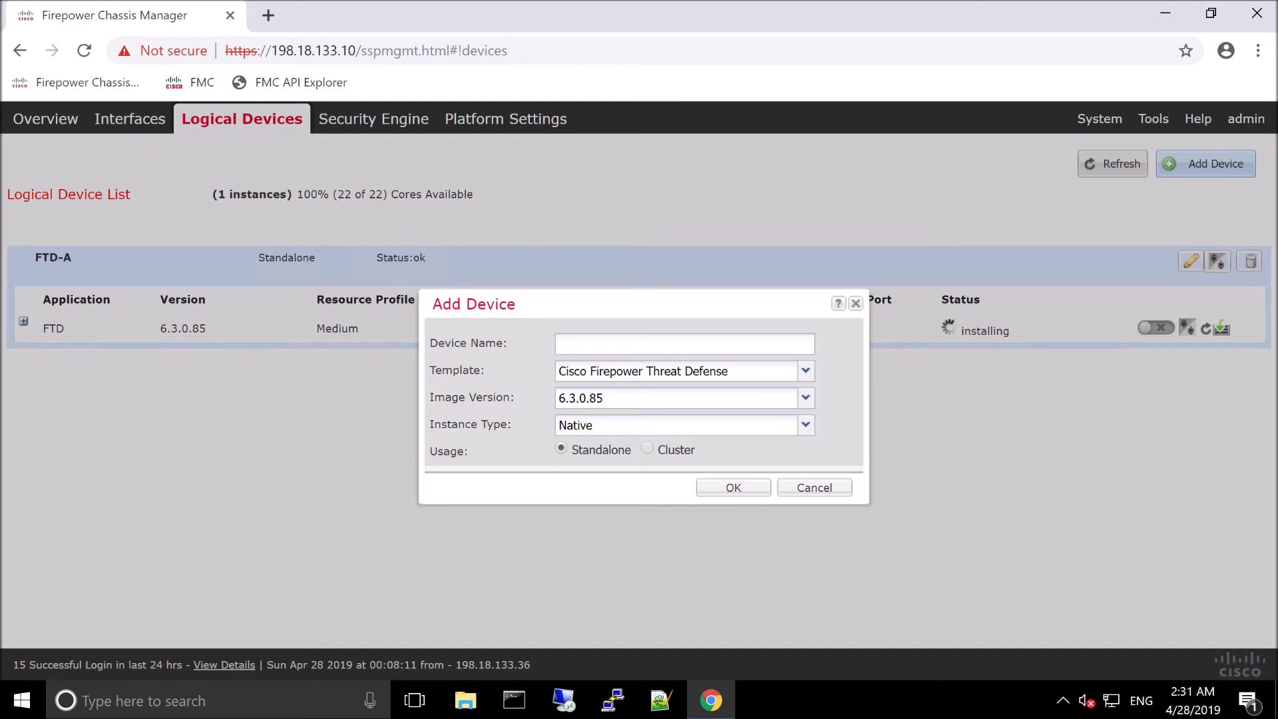
Step: Create a Container-type logical device named FTD-B
left_click(597, 344)
type("FTD-B")
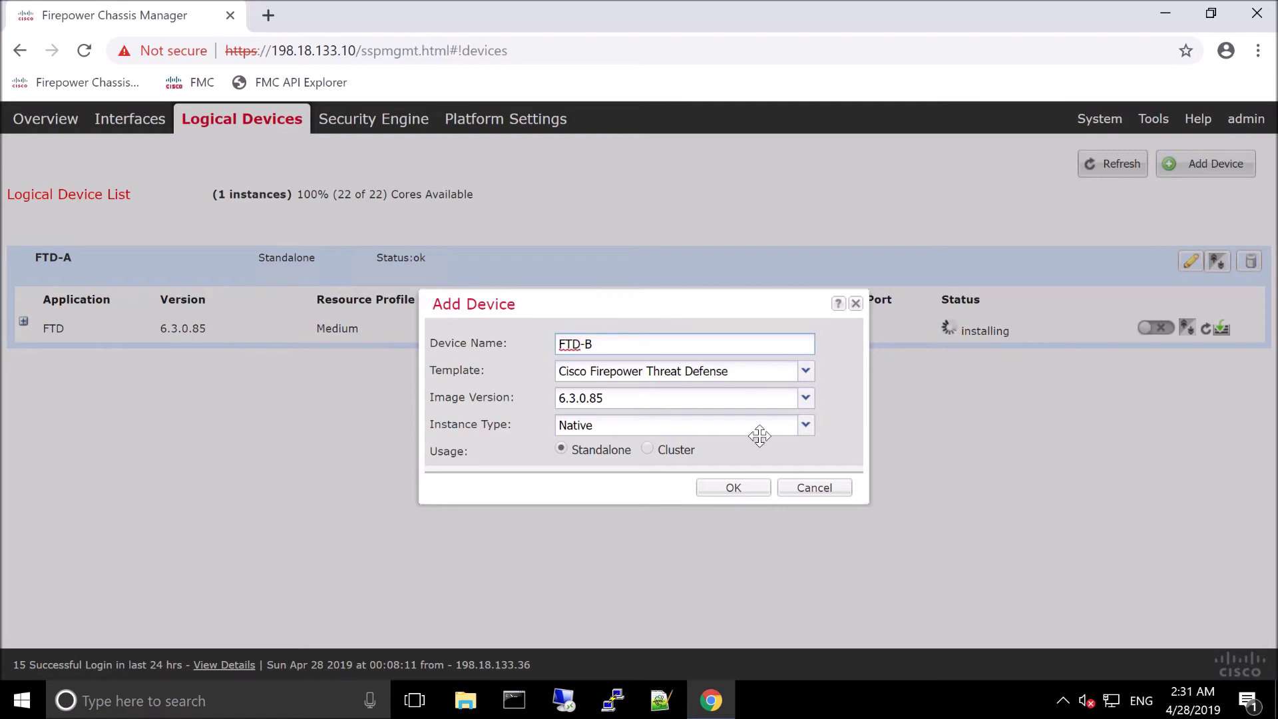
left_click(804, 425)
left_click(578, 466)
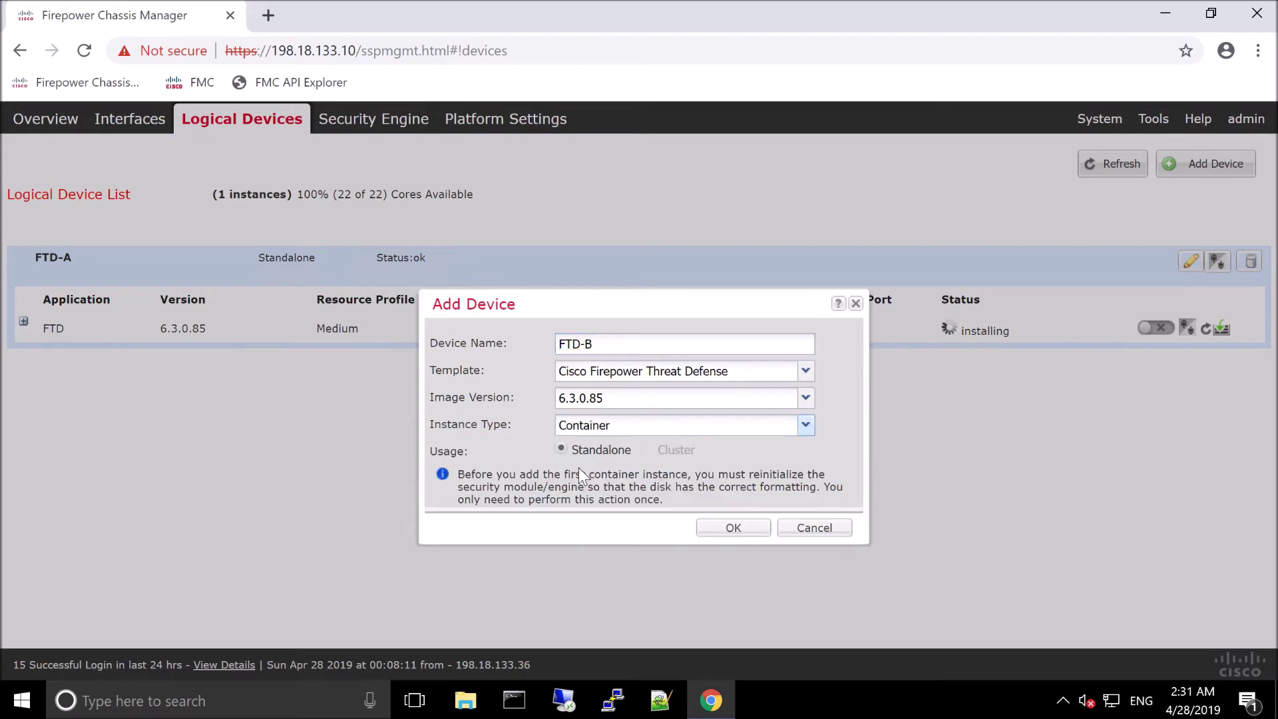
left_click(735, 525)
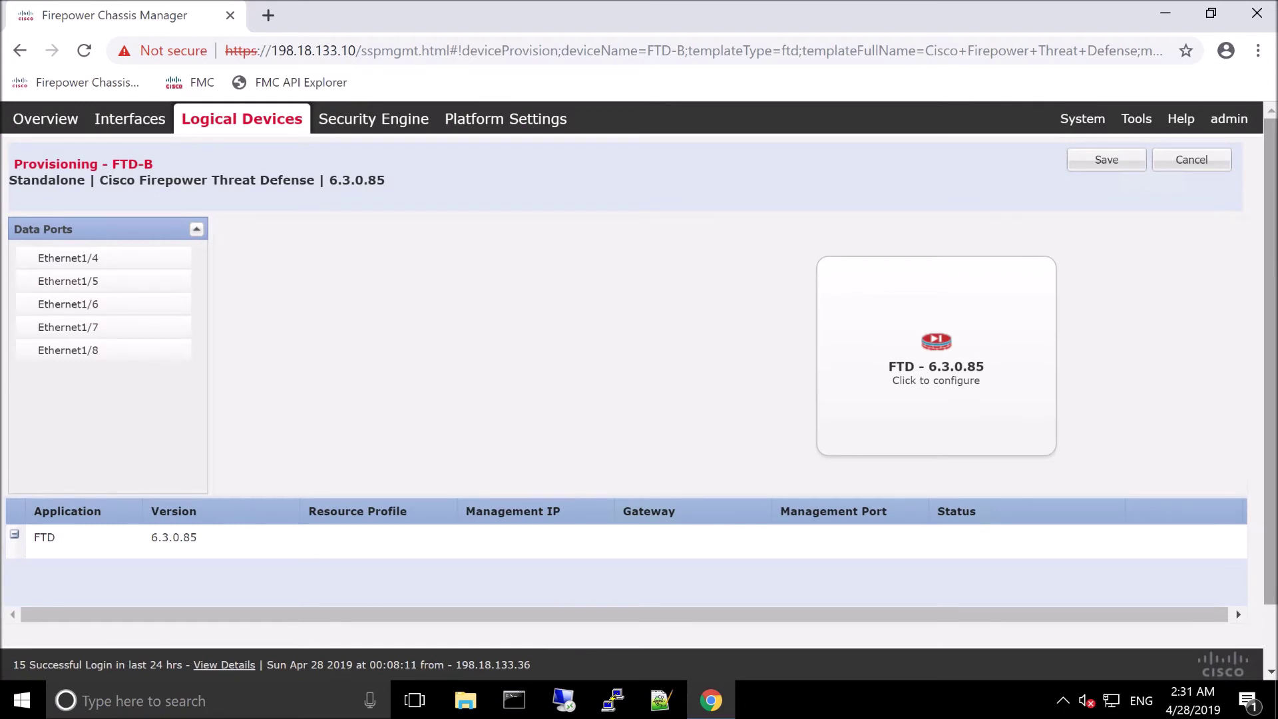
Step: Assign Ethernet1/4 and Ethernet1/5 as FTD-B data ports
left_click(135, 261)
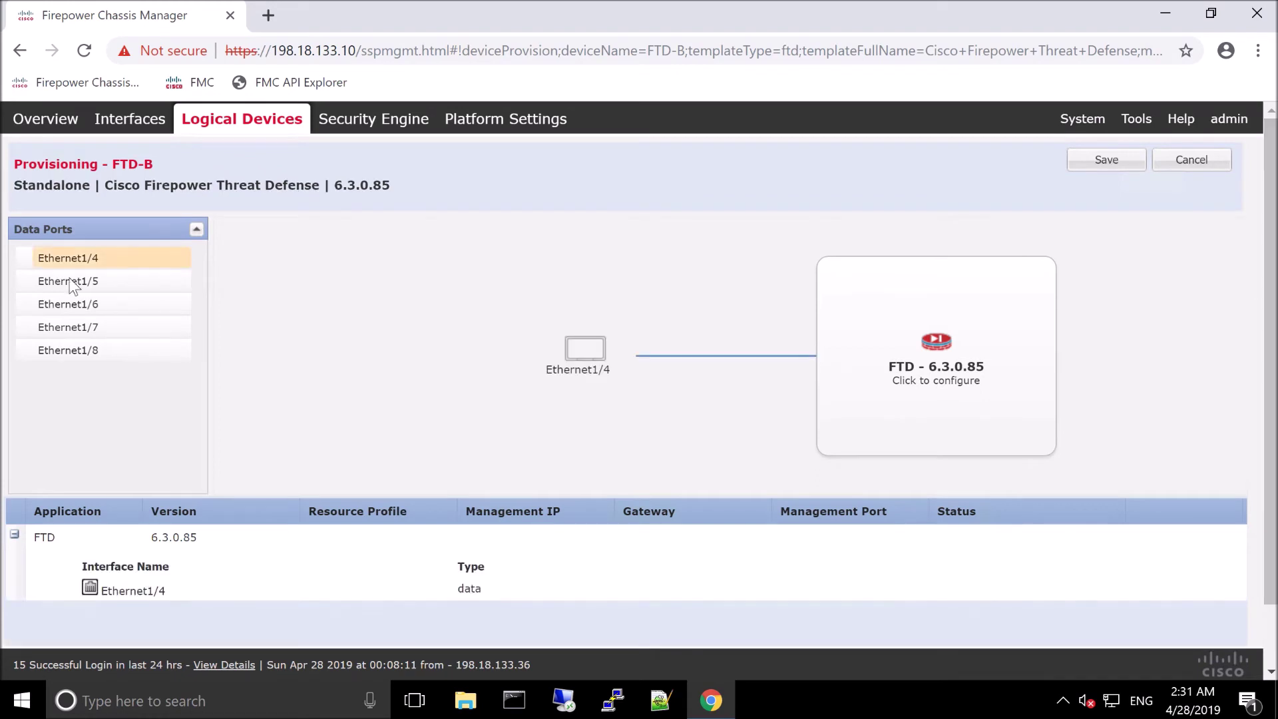
left_click(72, 282)
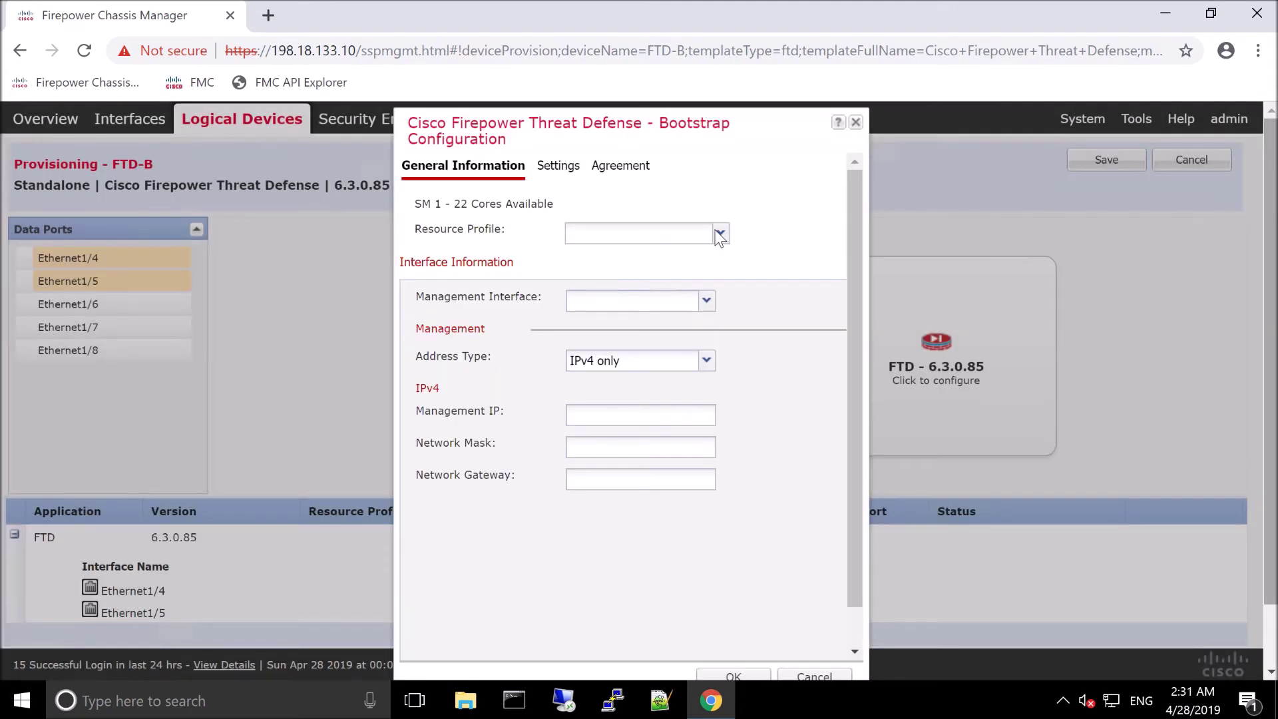
Step: Set FTD-B's resource profile to Medium and its management interface to Ethernet1/1
left_click(718, 234)
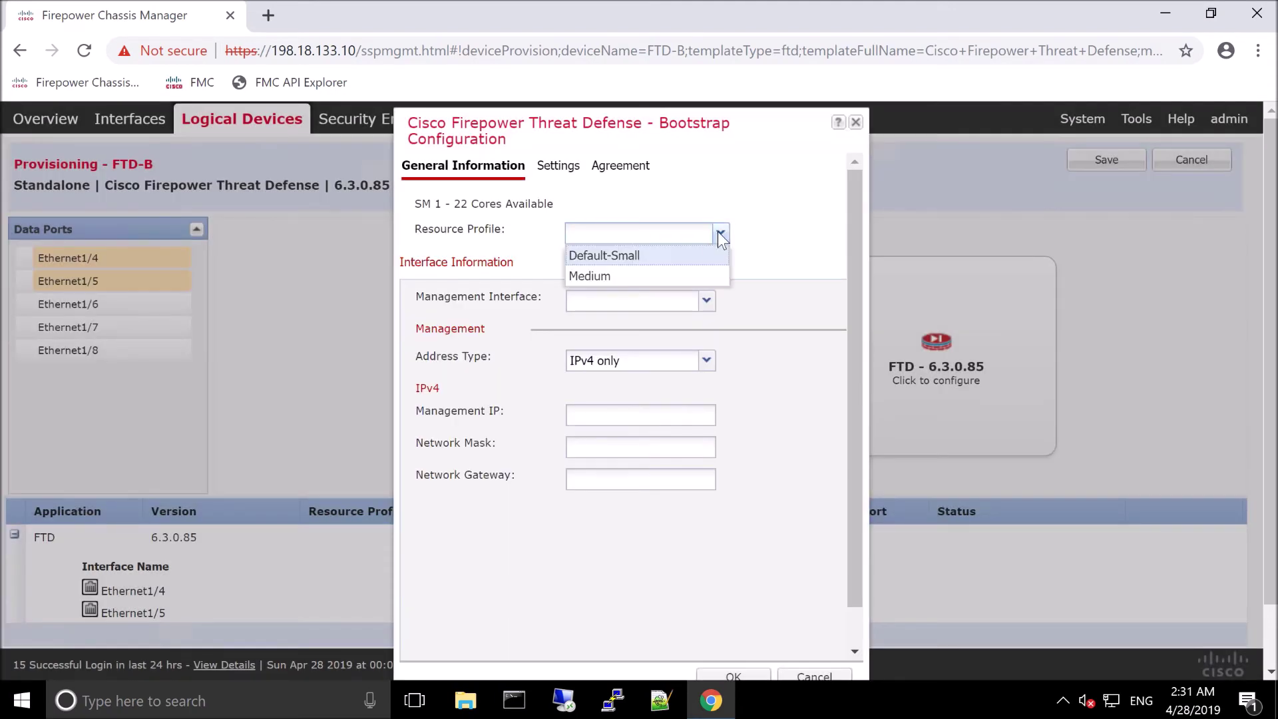
left_click(630, 275)
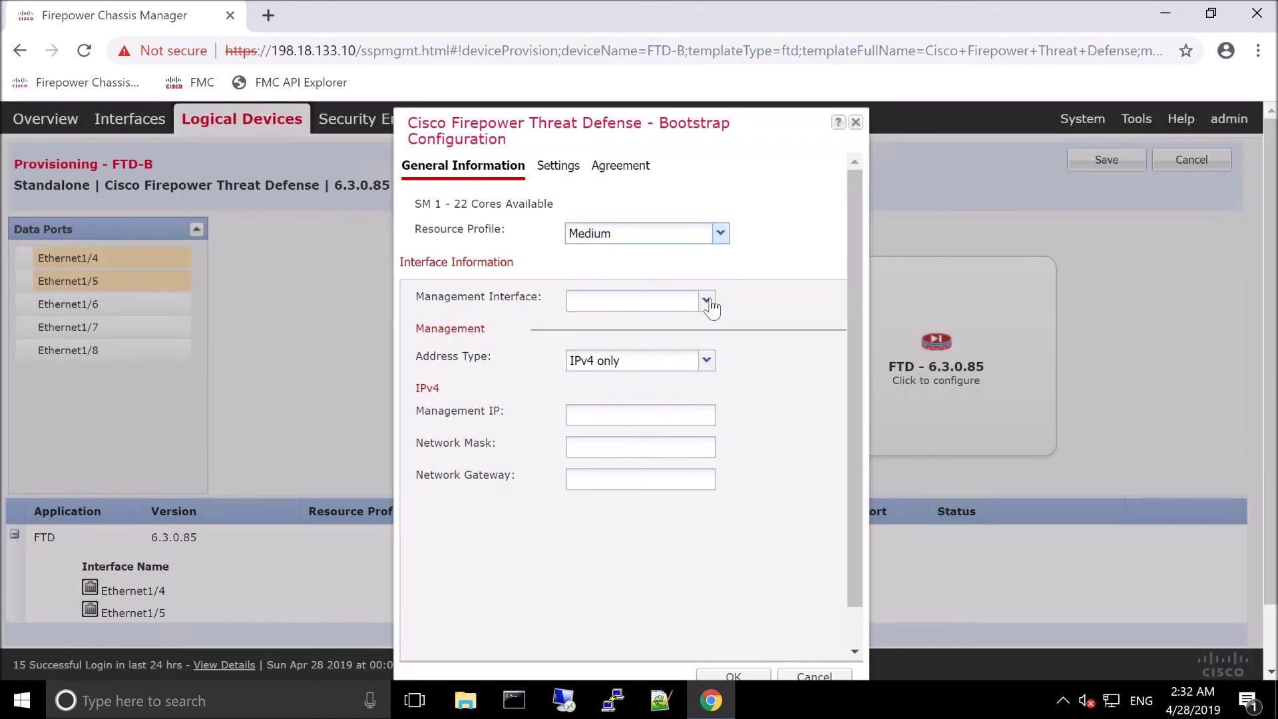
left_click(706, 302)
left_click(619, 325)
left_click(590, 421)
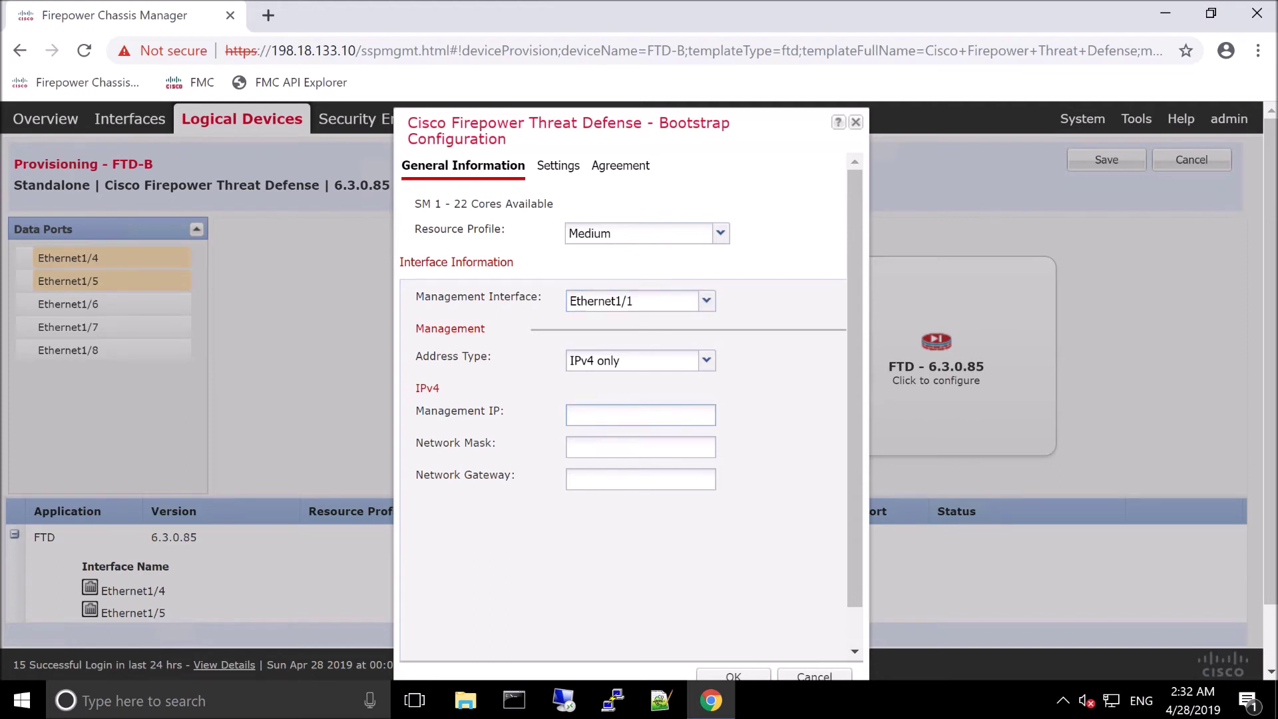
Step: Enter management IP 198.18.133.12, mask 255.255.192.0 and gateway 198.18.128.1
type("198.18.133.12")
left_click(640, 446)
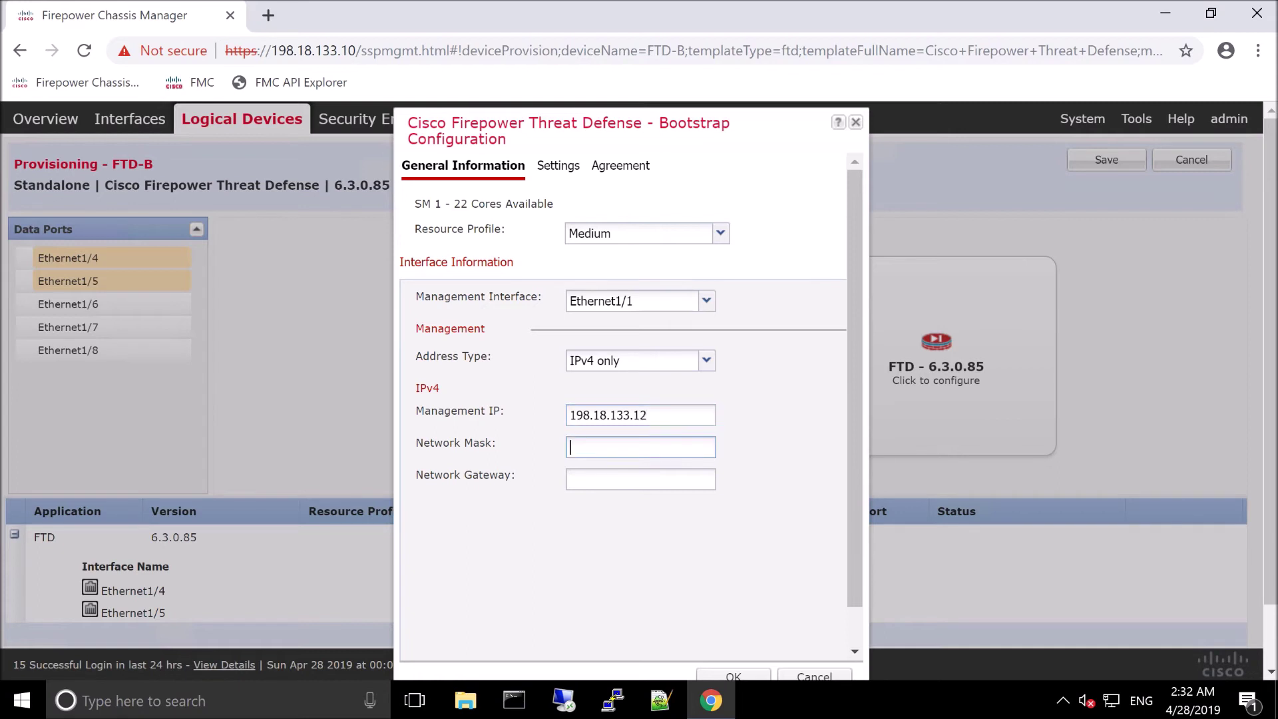
type("255.255.12.0")
key("Tab")
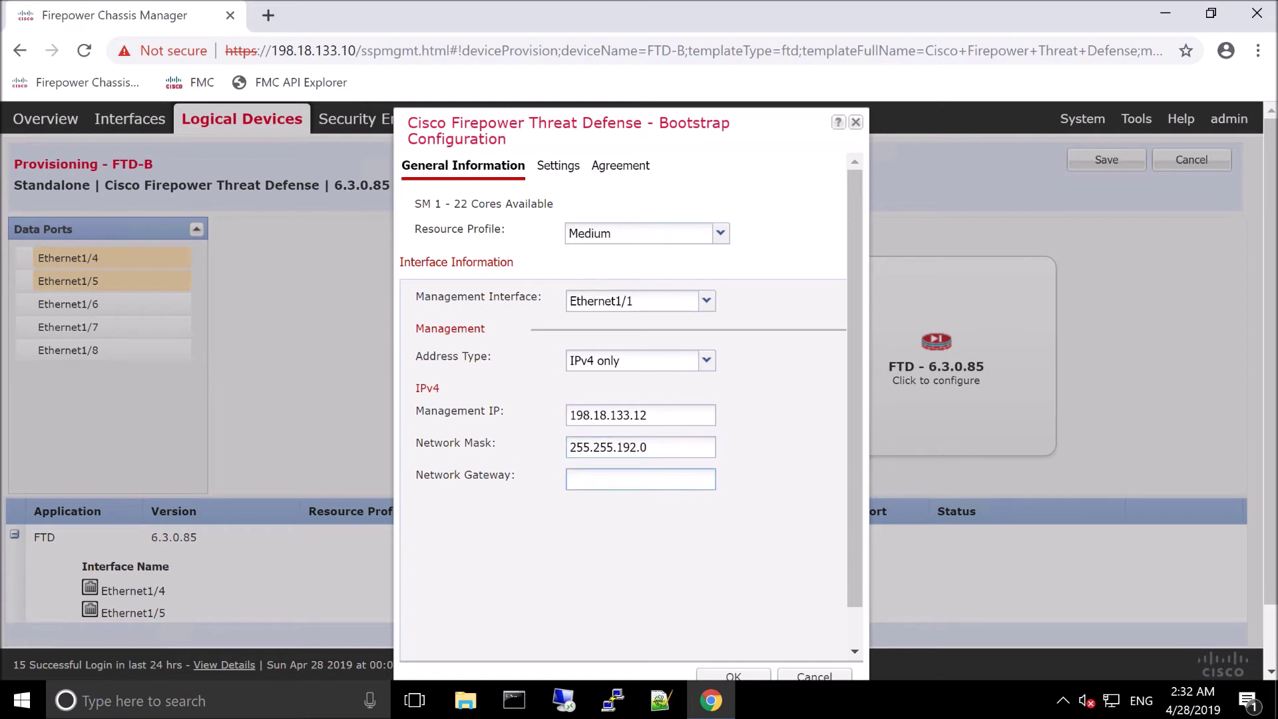
type("198.18.13.")
key("BackSpace")
key("BackSpace")
key("BackSpace")
type("128.1")
Step: On the Settings tab, enter and confirm the registration key, then enter the password
left_click(557, 170)
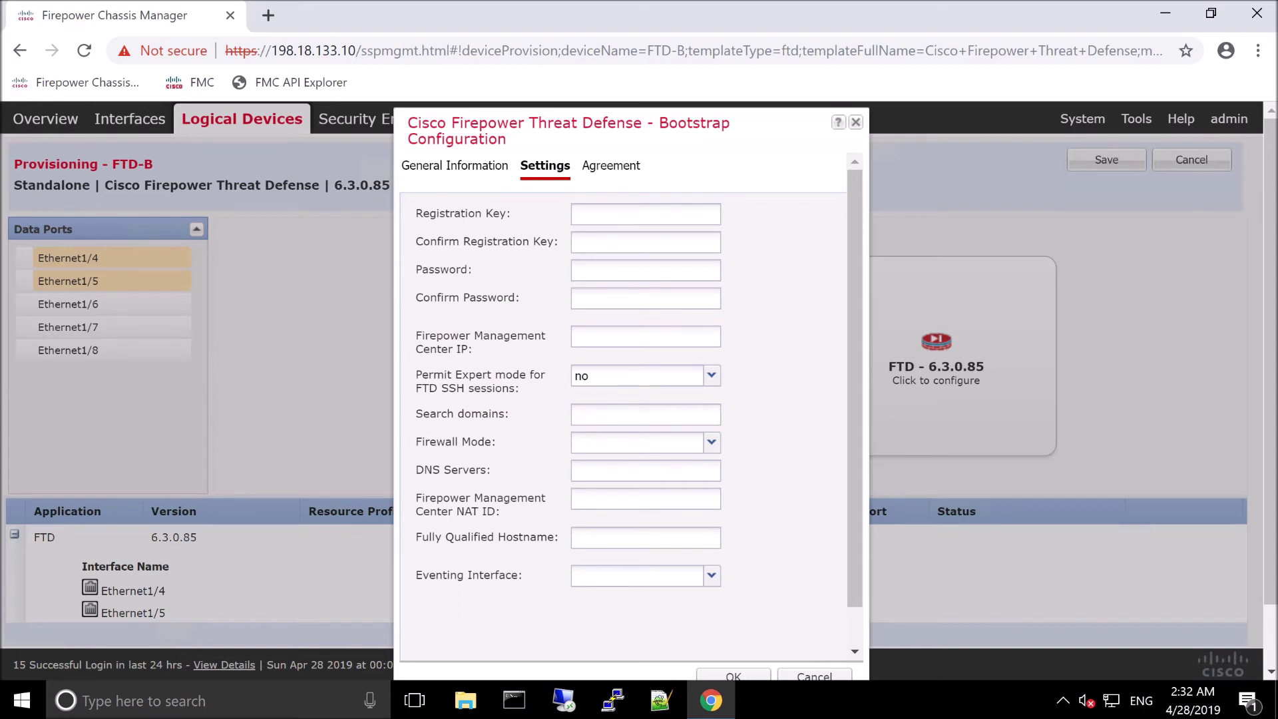
left_click(585, 212)
type("C1sco12345")
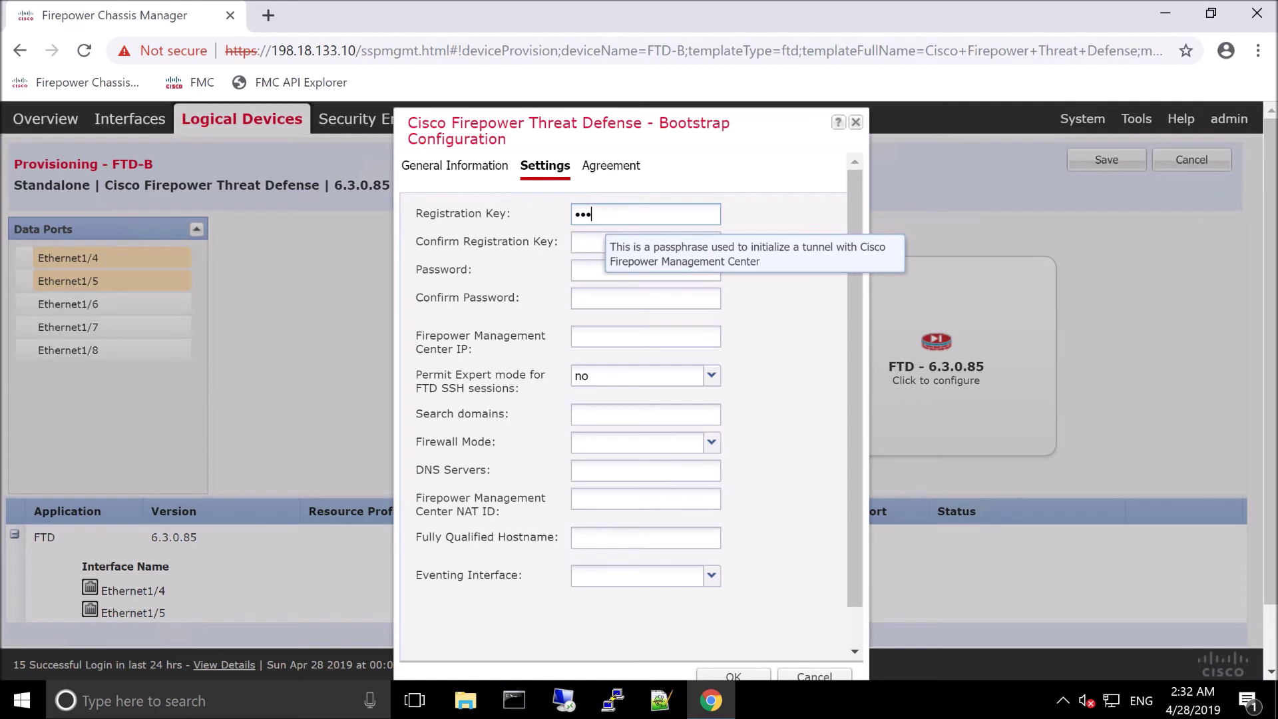
key("Tab")
type("C")
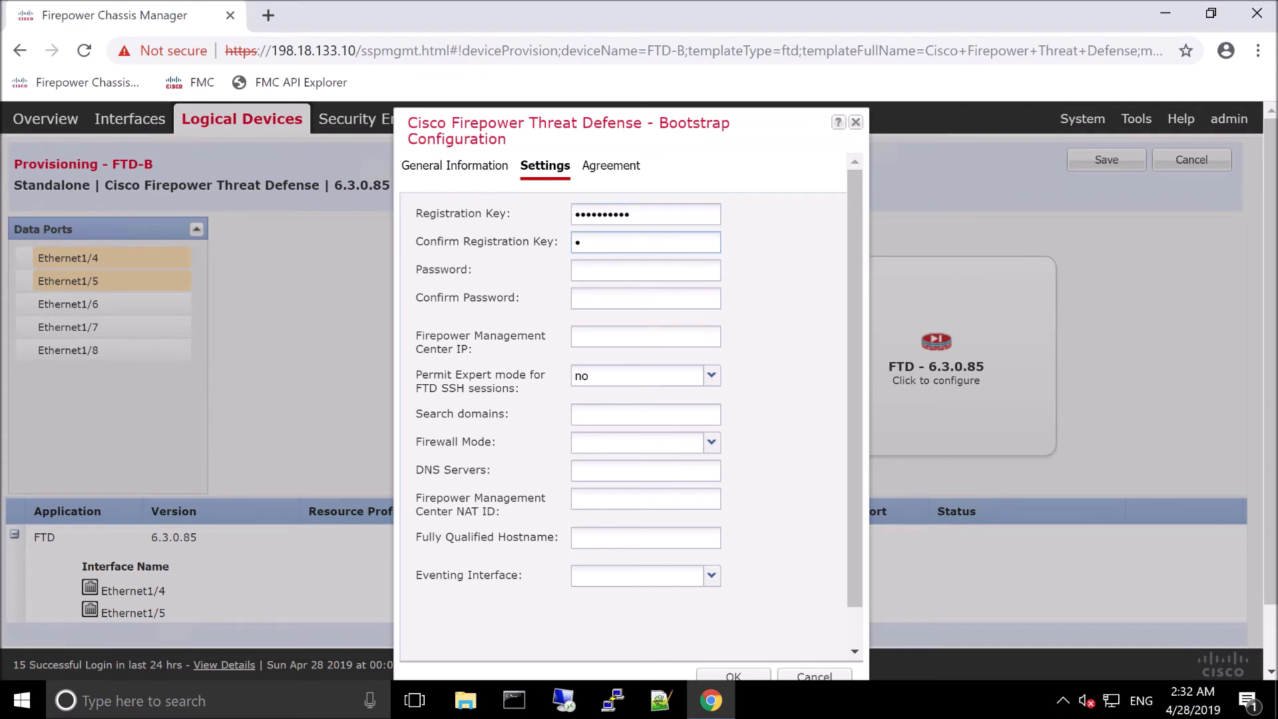
key("shift+Tab")
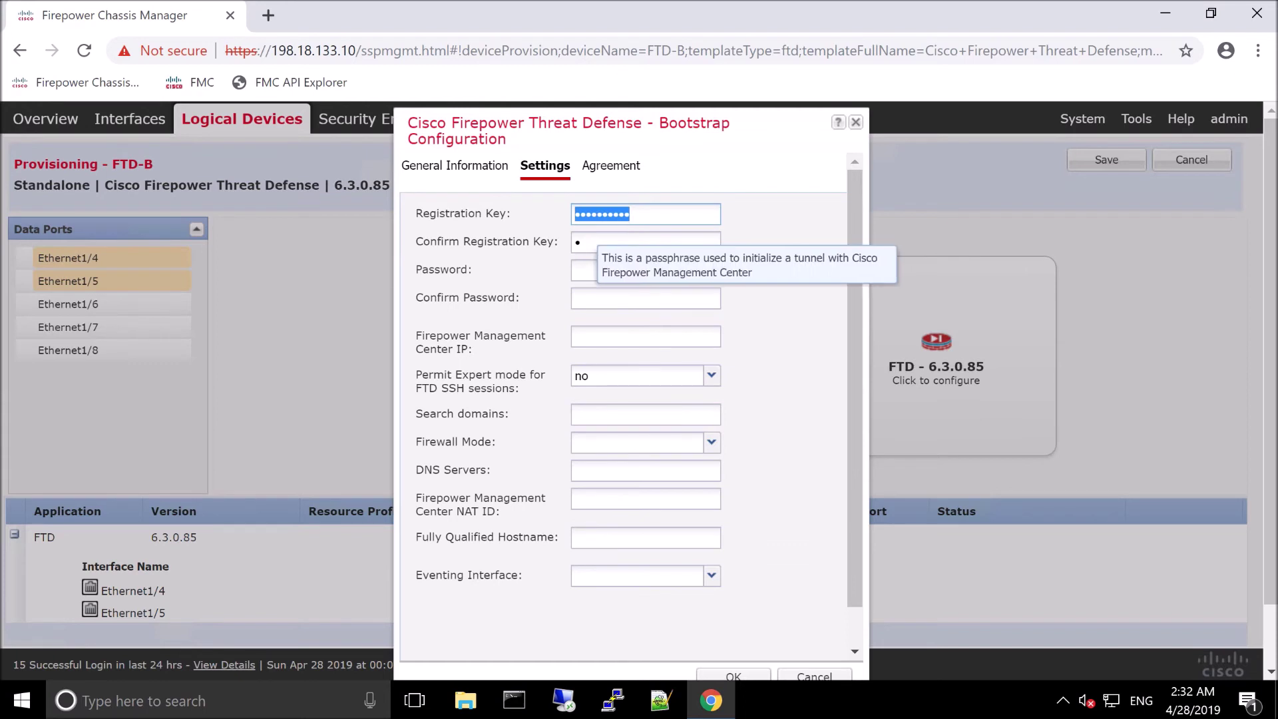
type("C1sco12345")
key("Tab")
type("C1sco")
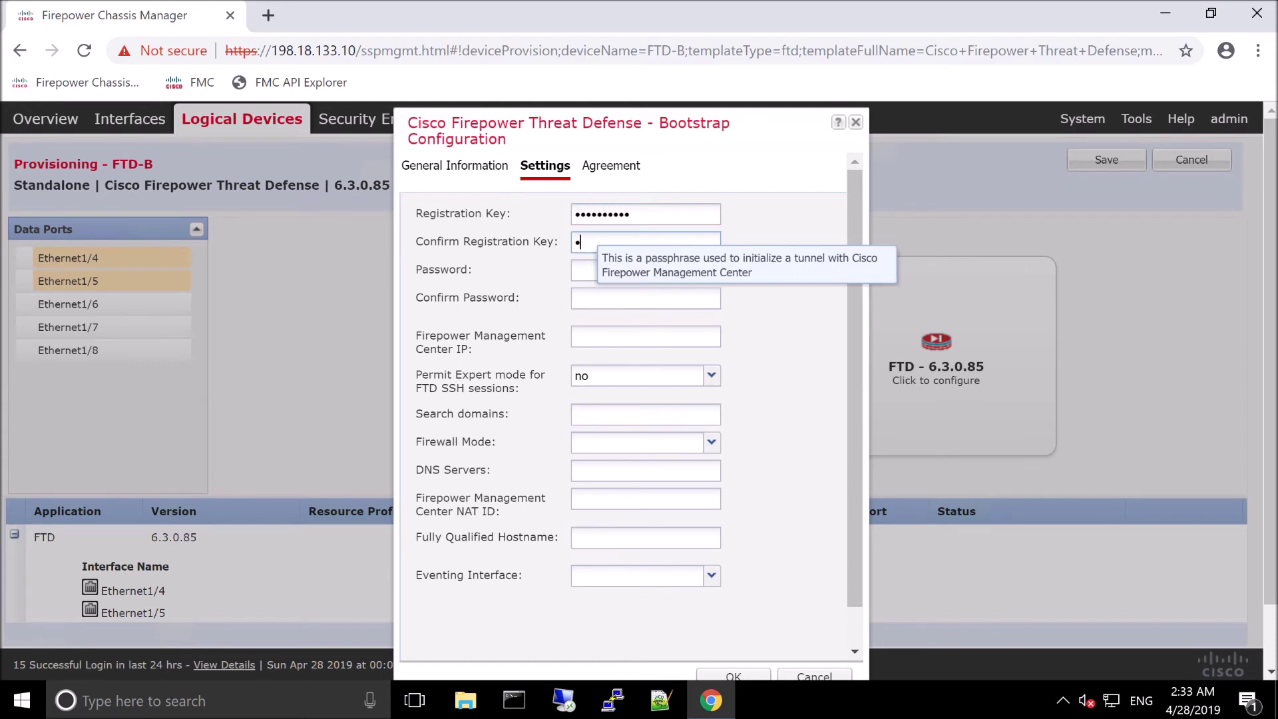
type("12345")
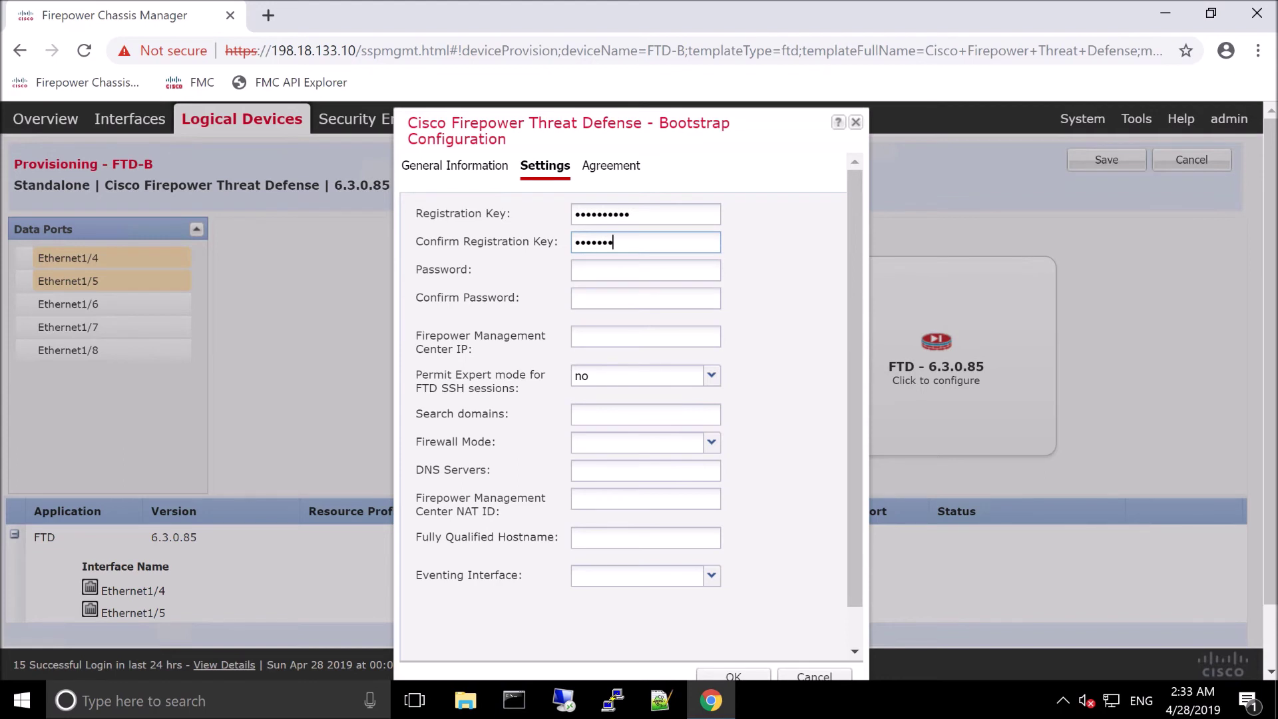
key("Tab")
type("C1sco12345")
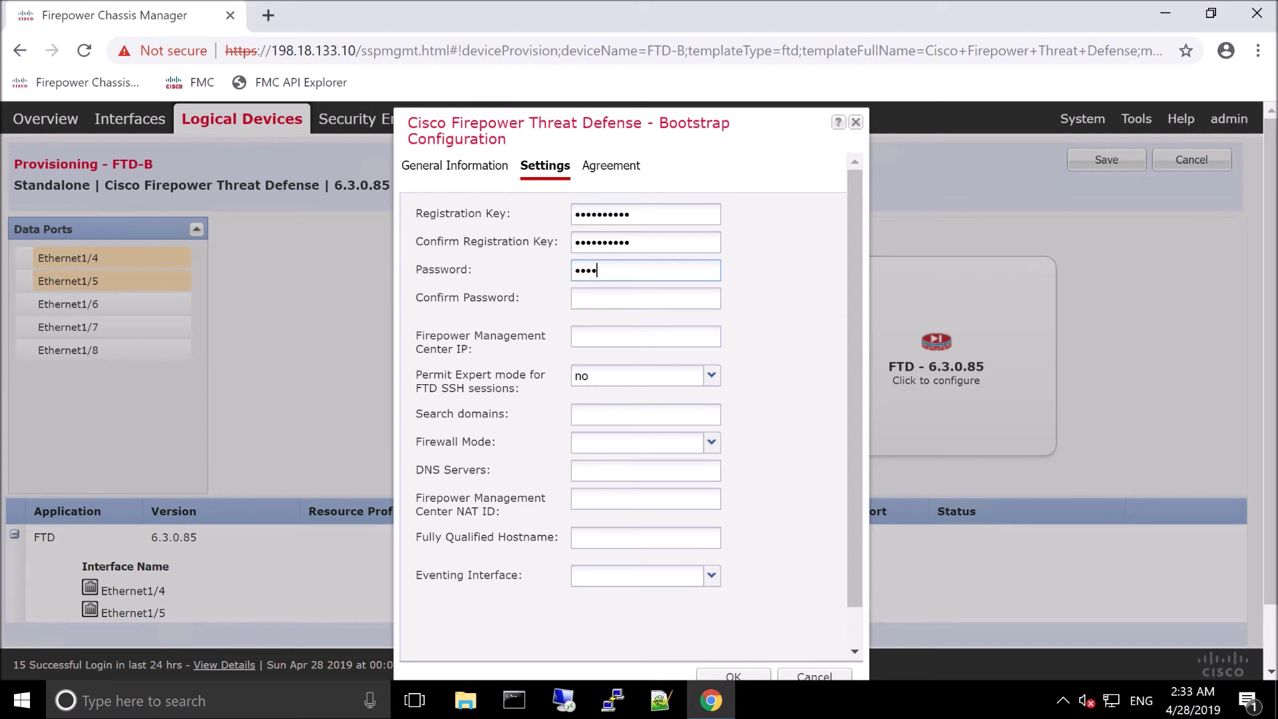
key("Tab")
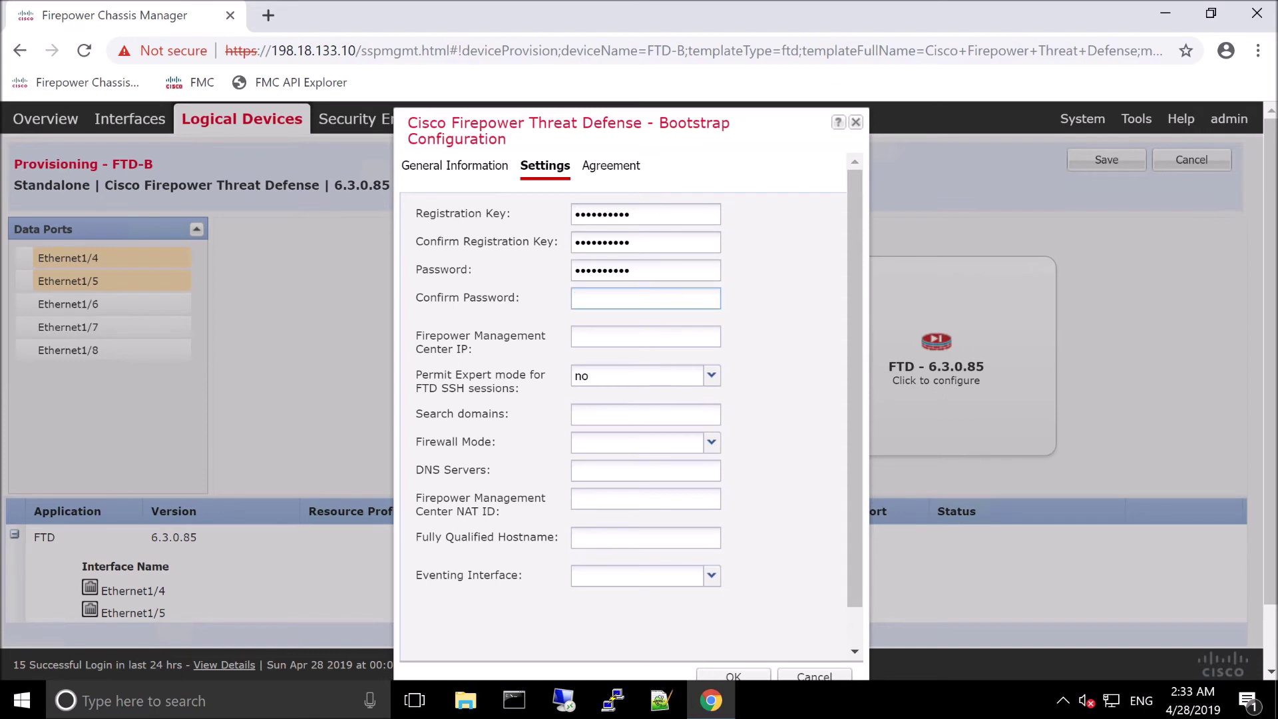
type("C1sco12345")
Step: Set the Management Center IP to 198.18.133.8, allow expert mode, and choose Routed firewall mode
left_click(576, 336)
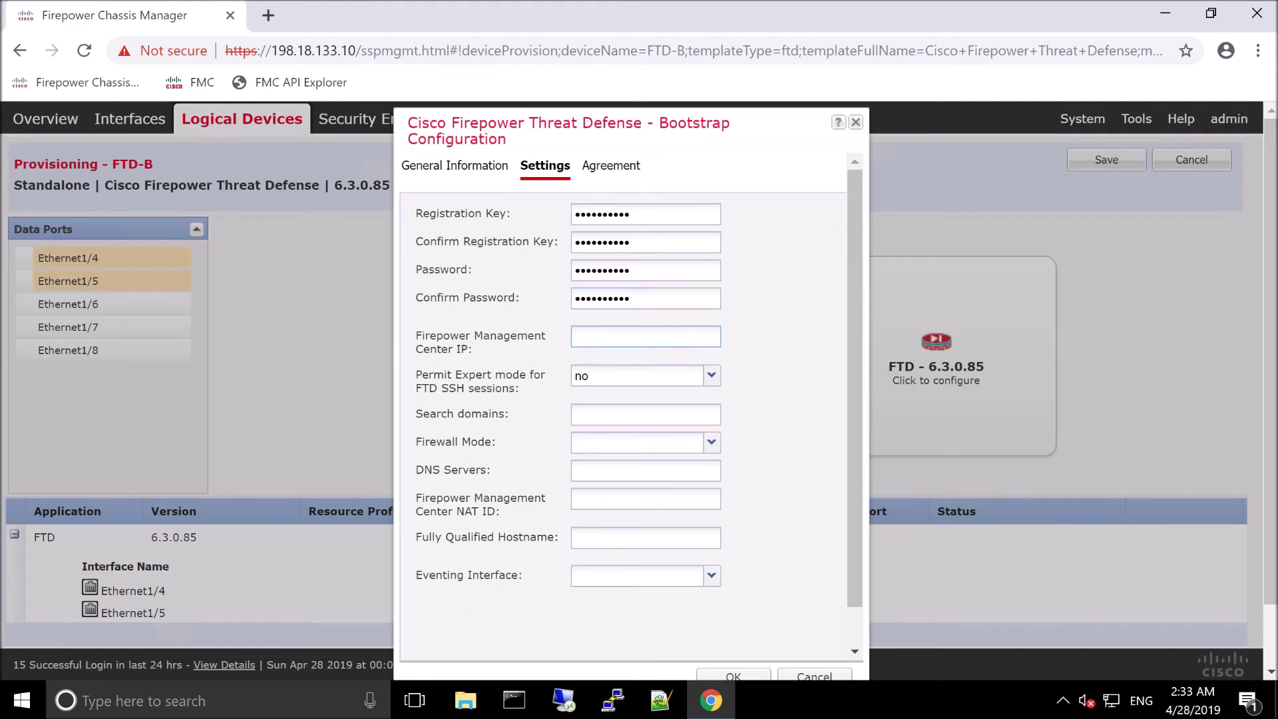
type("198.18.133.8")
left_click(710, 376)
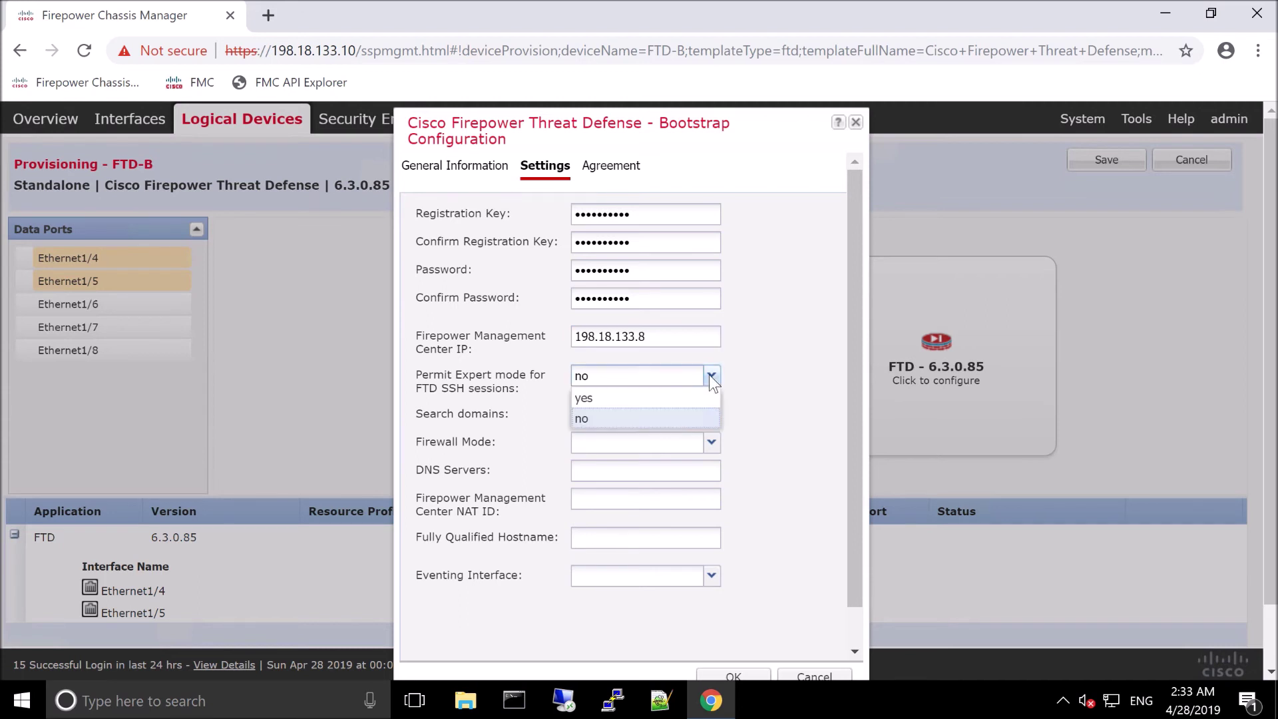
left_click(628, 398)
left_click(704, 444)
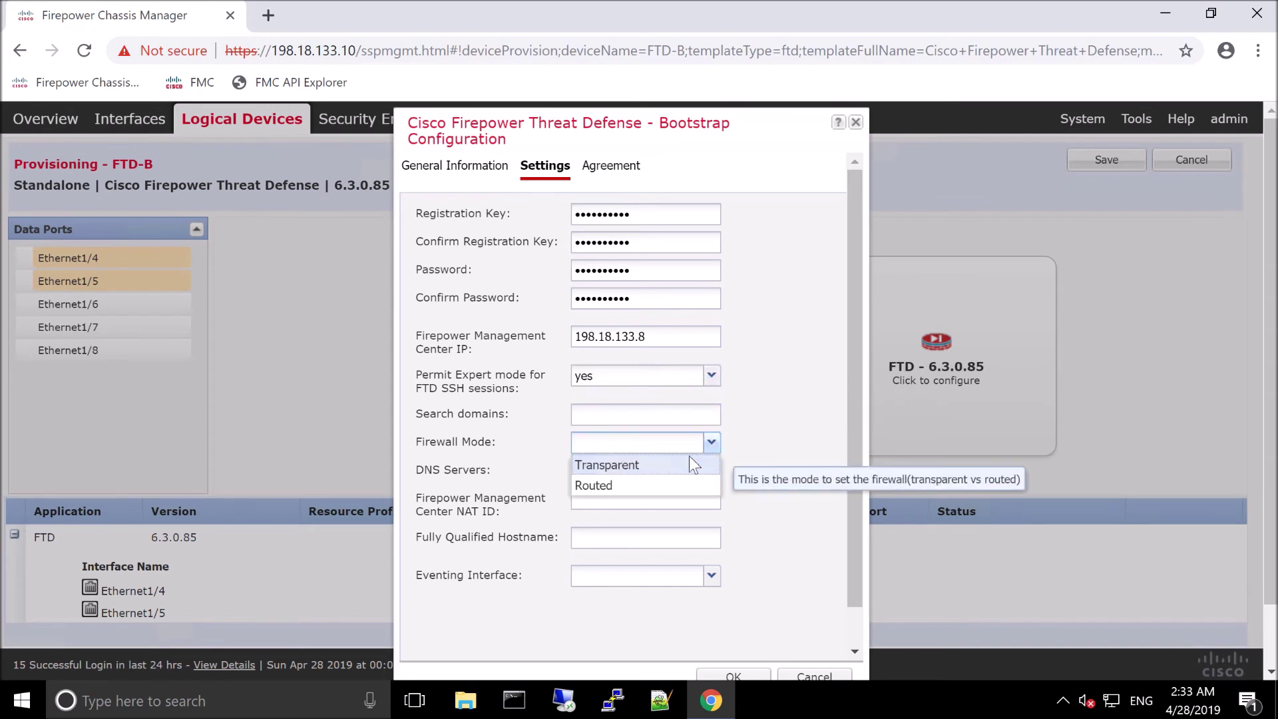
left_click(593, 485)
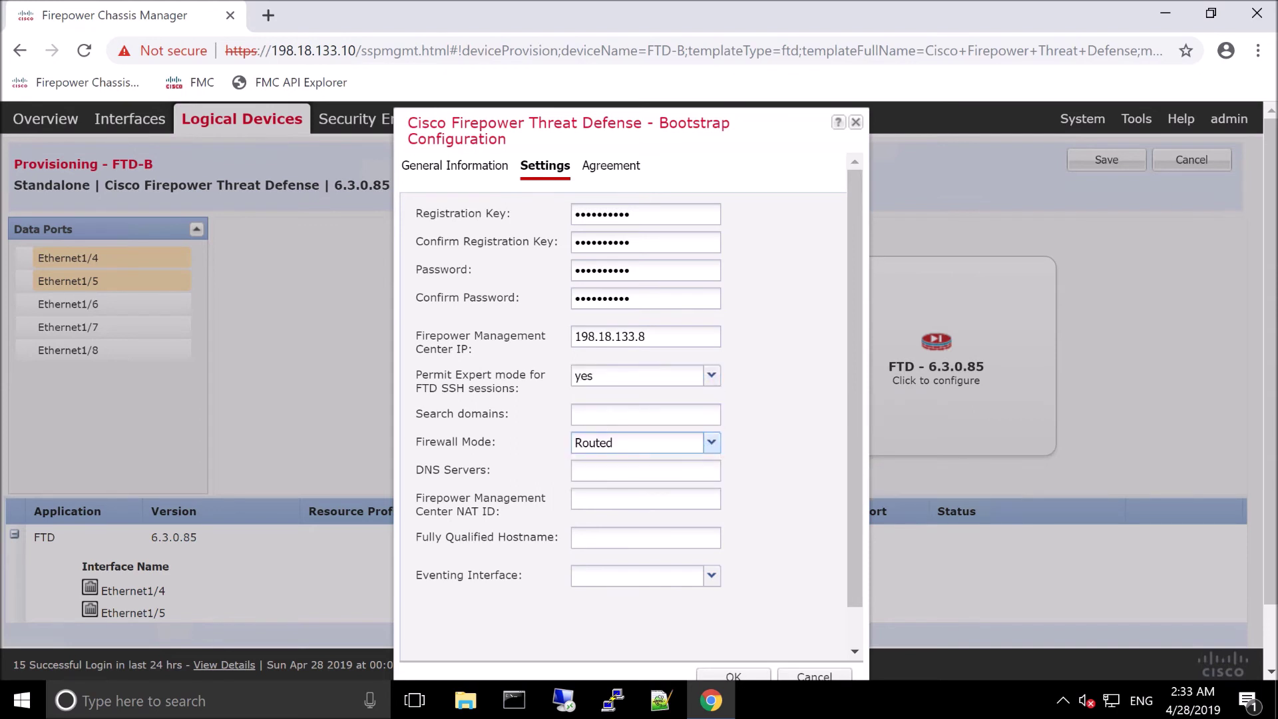
Step: Set search domain dcloud.local, DNS 198.18.133.1, NAT ID ftdb, hostname ftdb.dcloud.local; view the Agreement
left_click(614, 420)
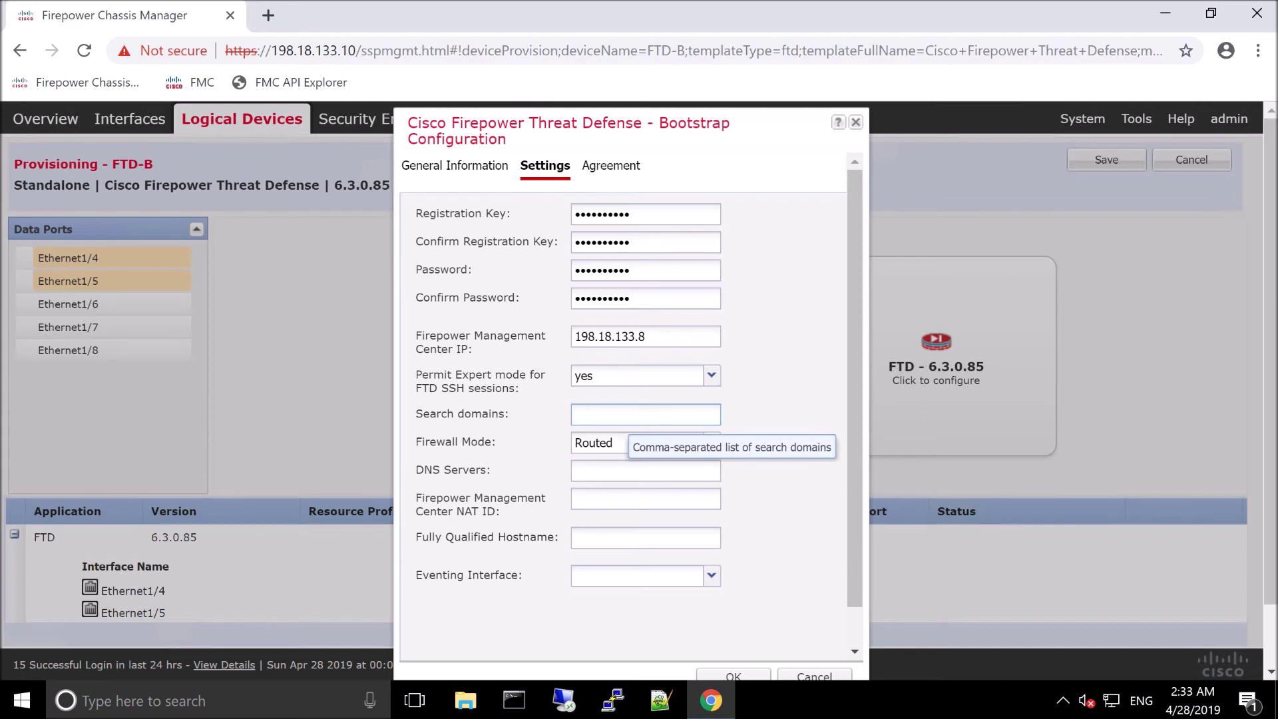
type("dcloud.local")
key("Tab")
key("Tab")
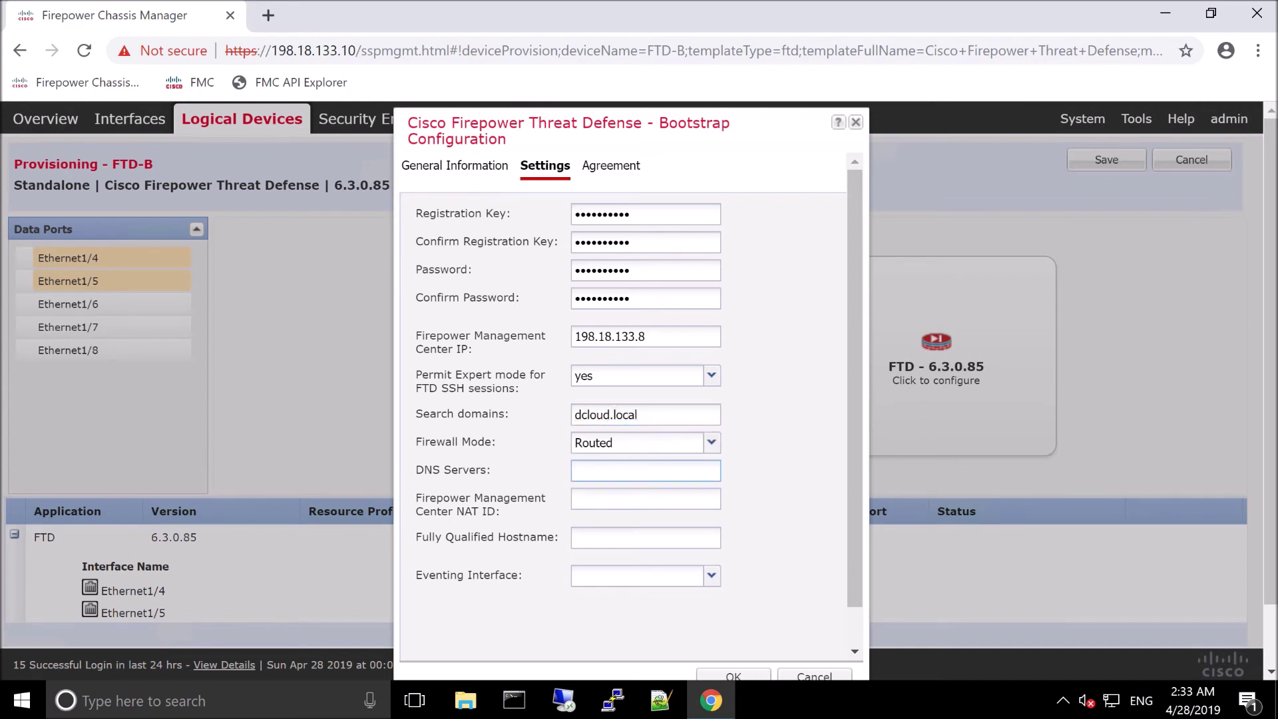
type("198.18.133.1")
left_click(645, 498)
type("ftdb")
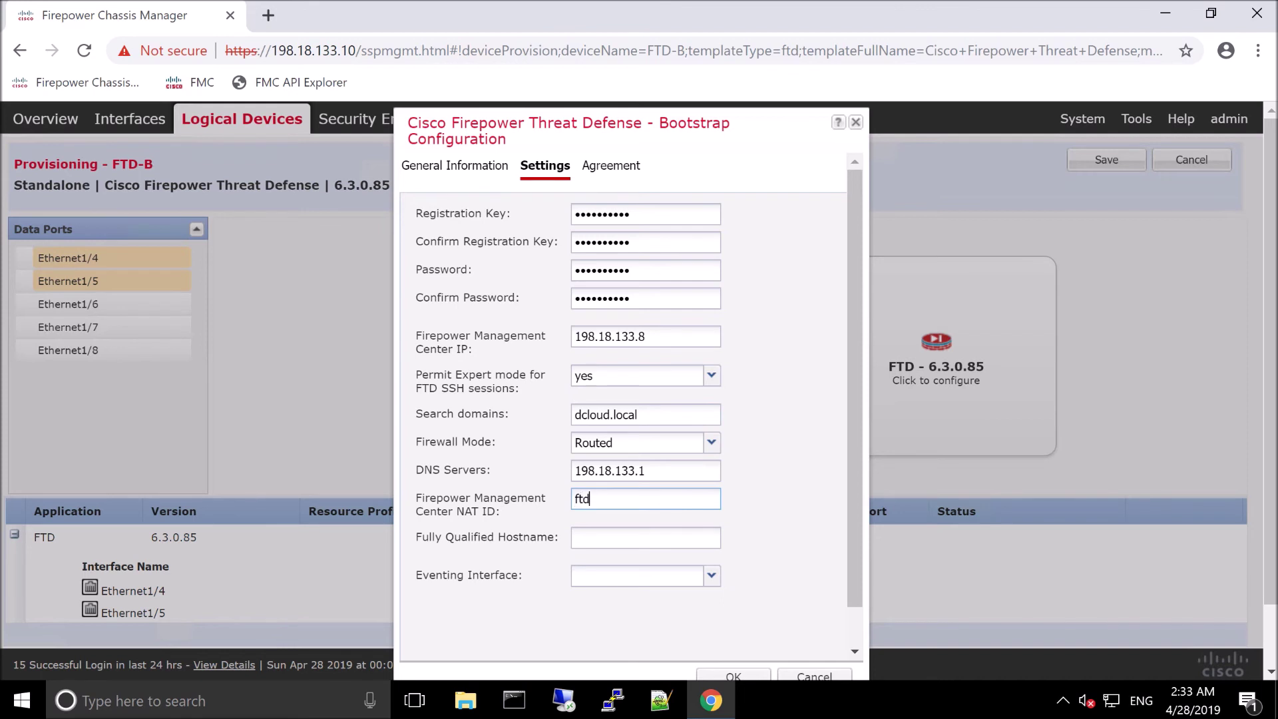
left_click(644, 537)
type("d")
key("BackSpace")
type("ftdb.dc")
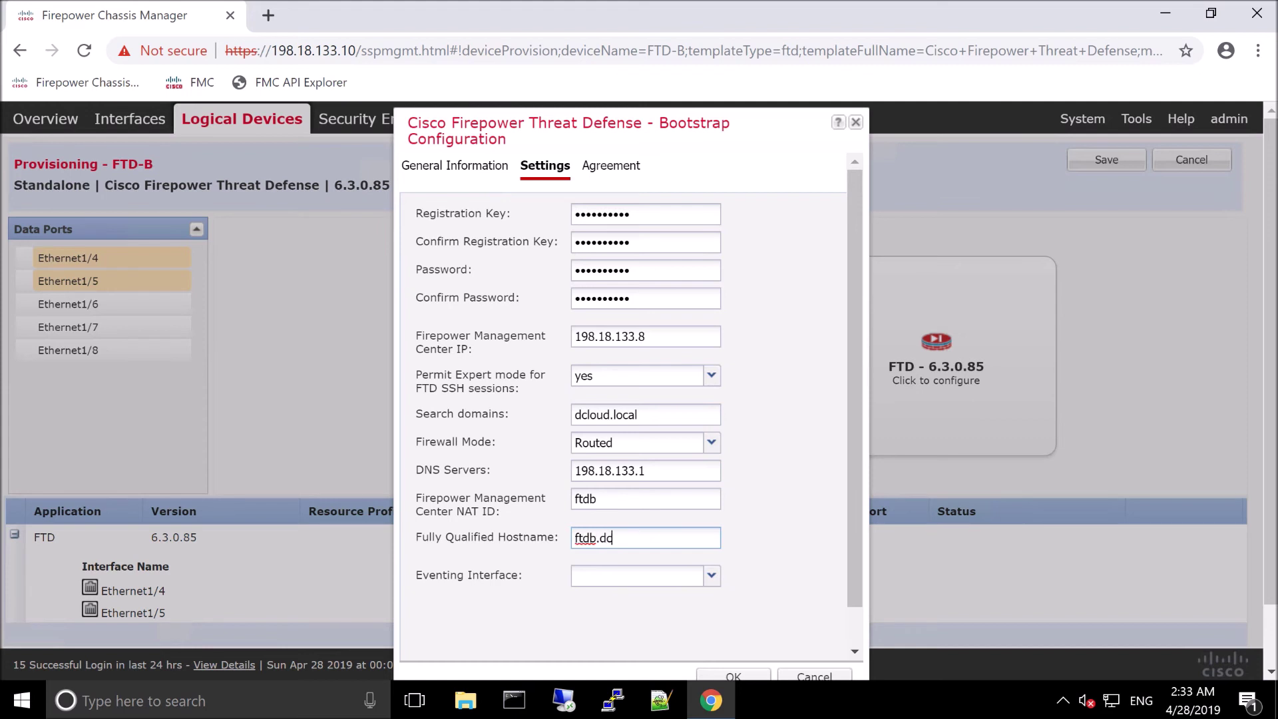
type("loud.local")
key("Tab")
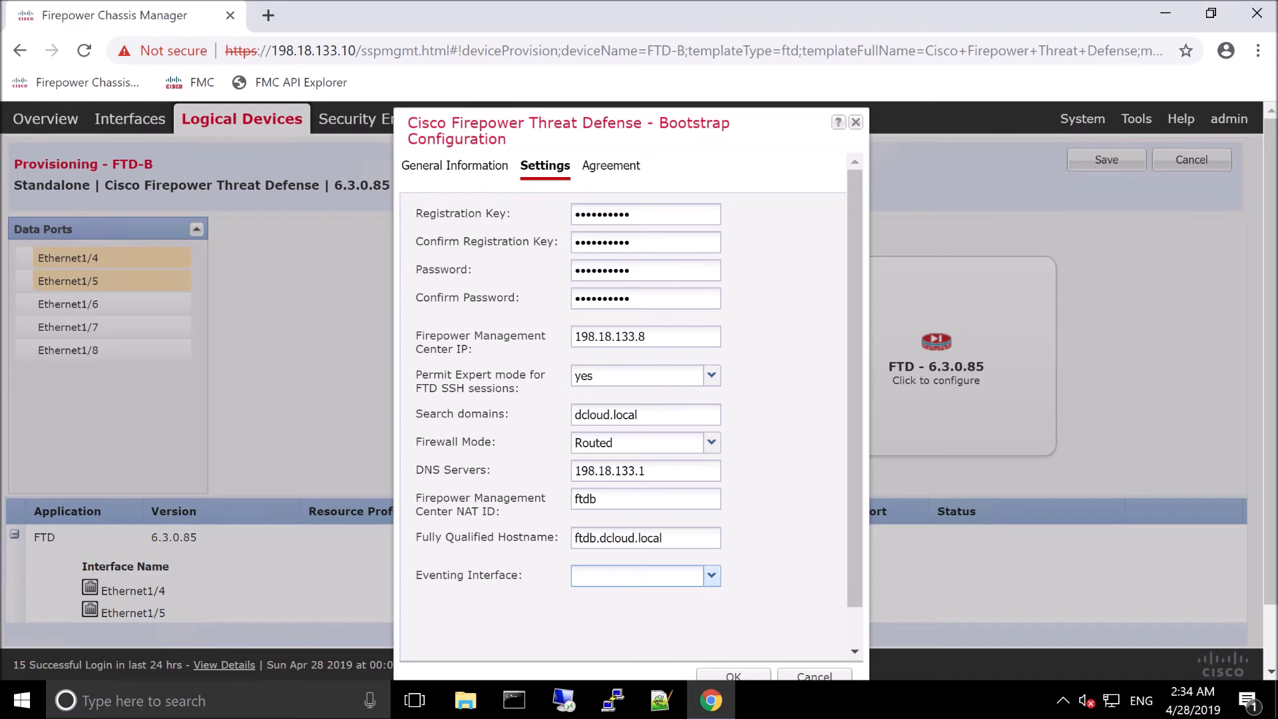
left_click(623, 179)
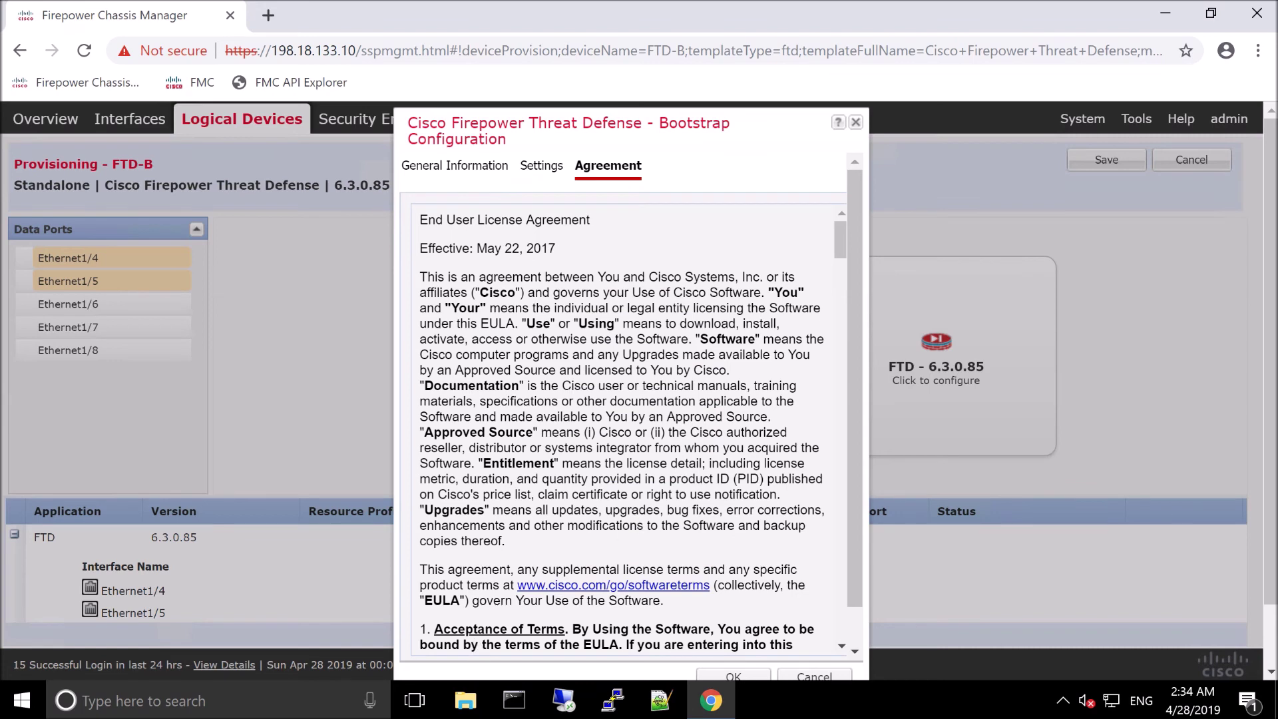
scroll(855, 630, "down", 1)
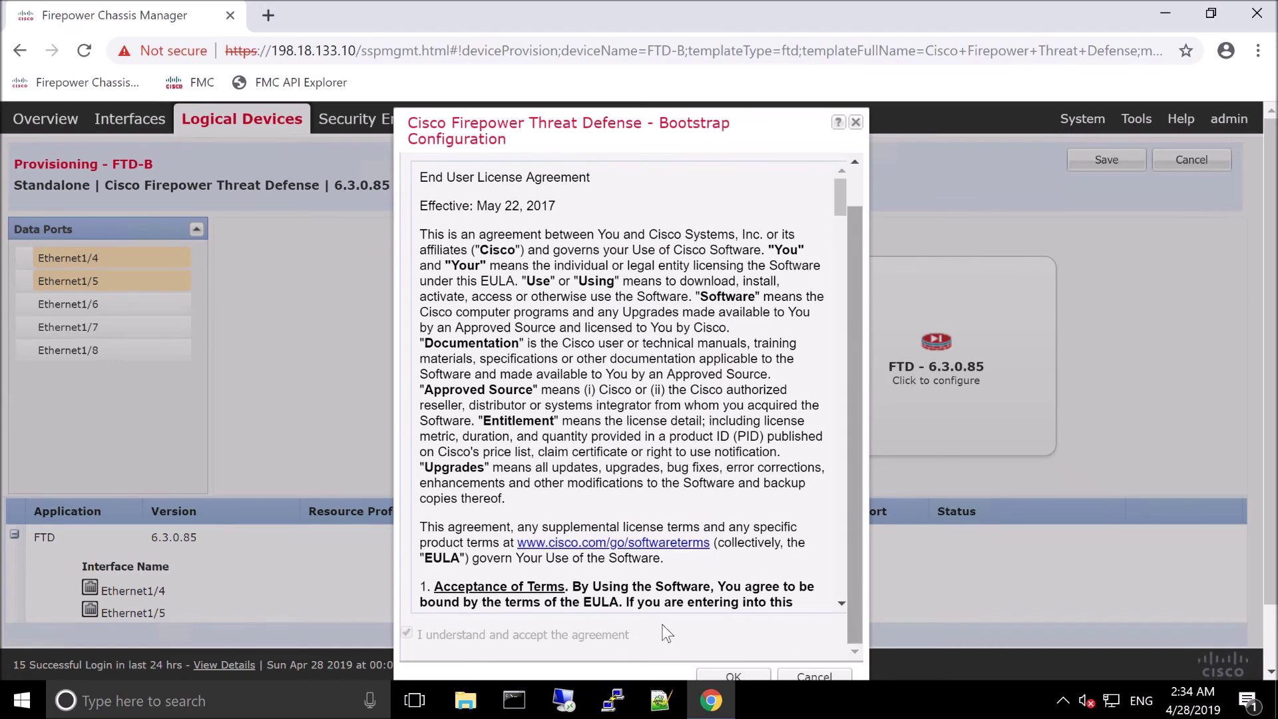
left_click(727, 675)
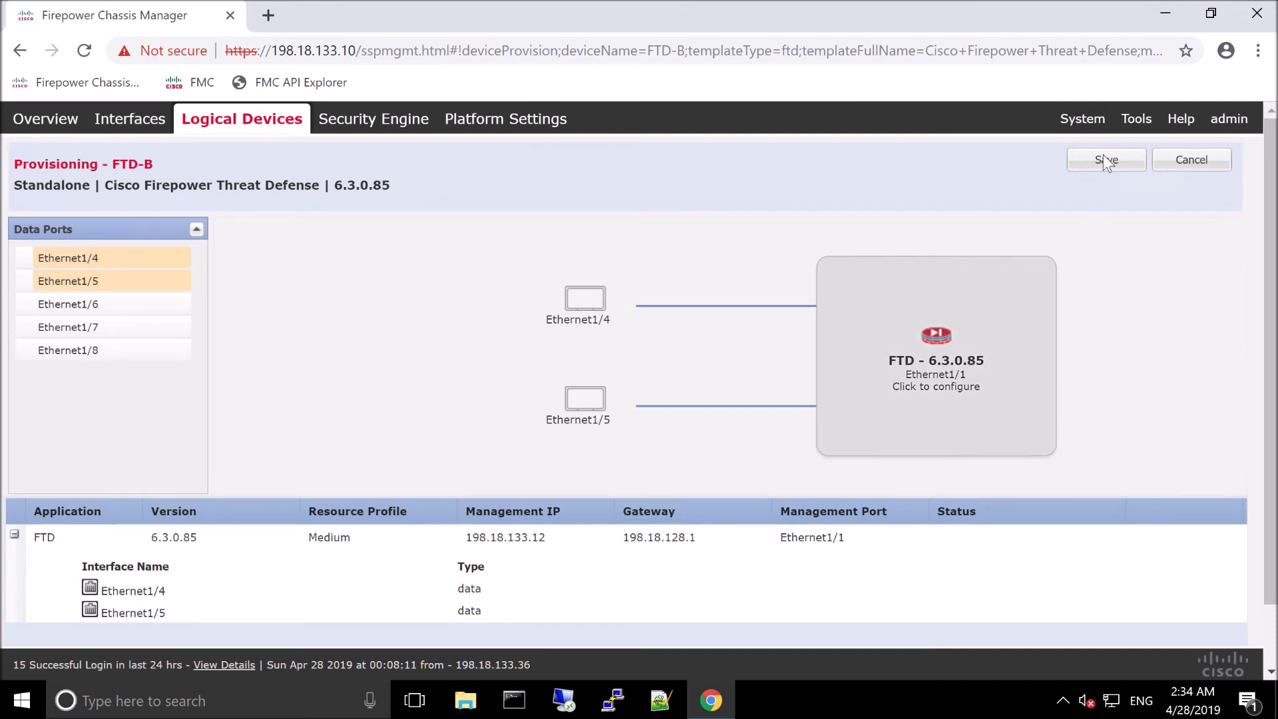
left_click(1103, 157)
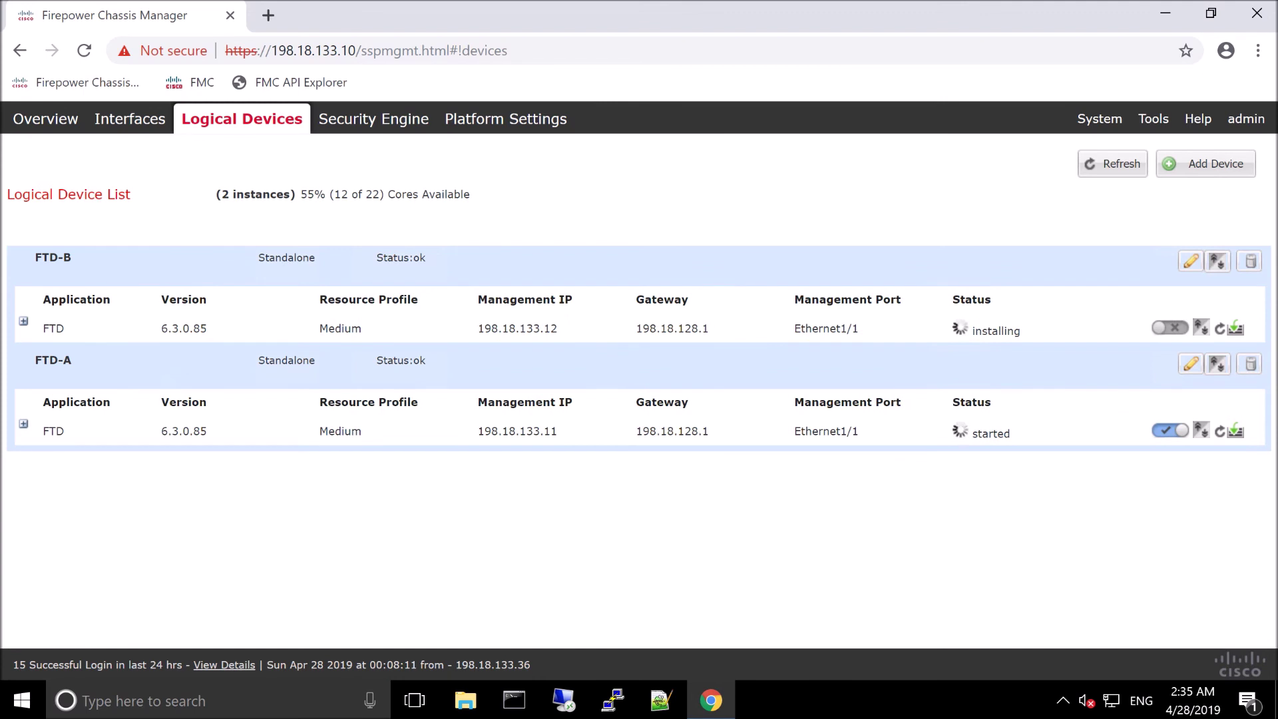
left_click(614, 704)
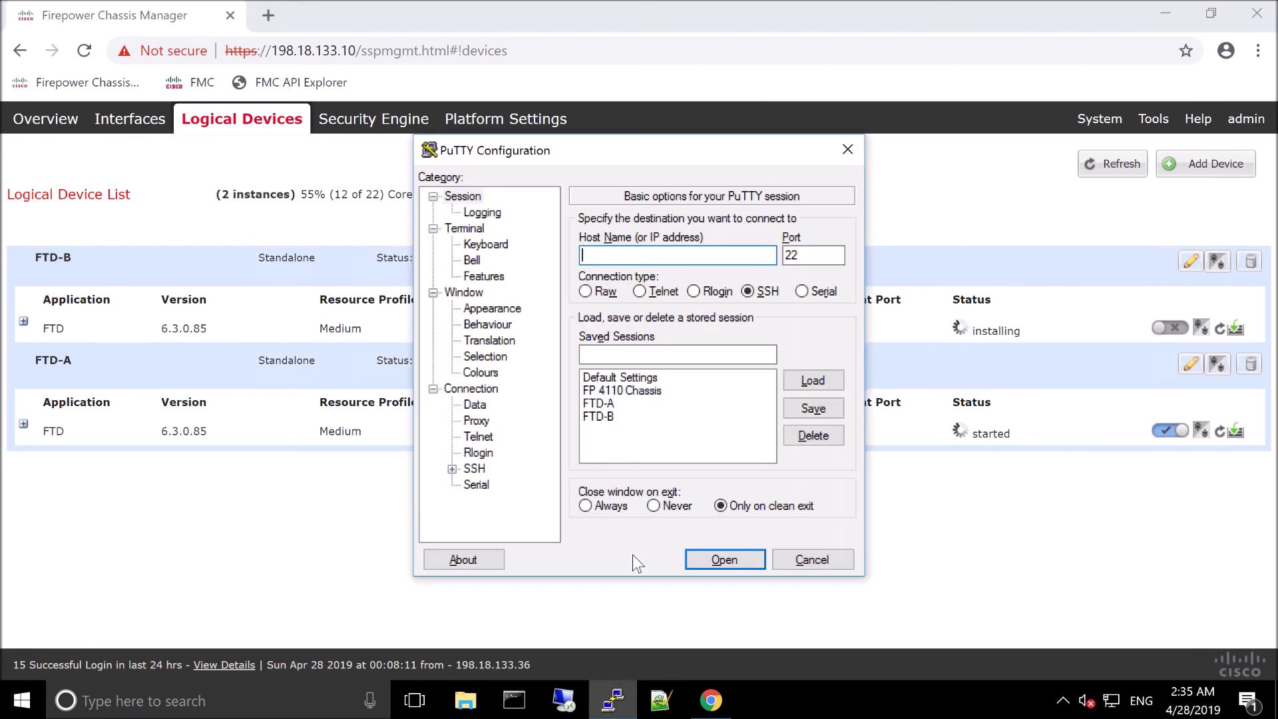
Step: Load the 'FP 4110 Chassis' PuTTY session, connect to 198.18.133.10 and accept the host key
left_click(610, 391)
left_click(815, 381)
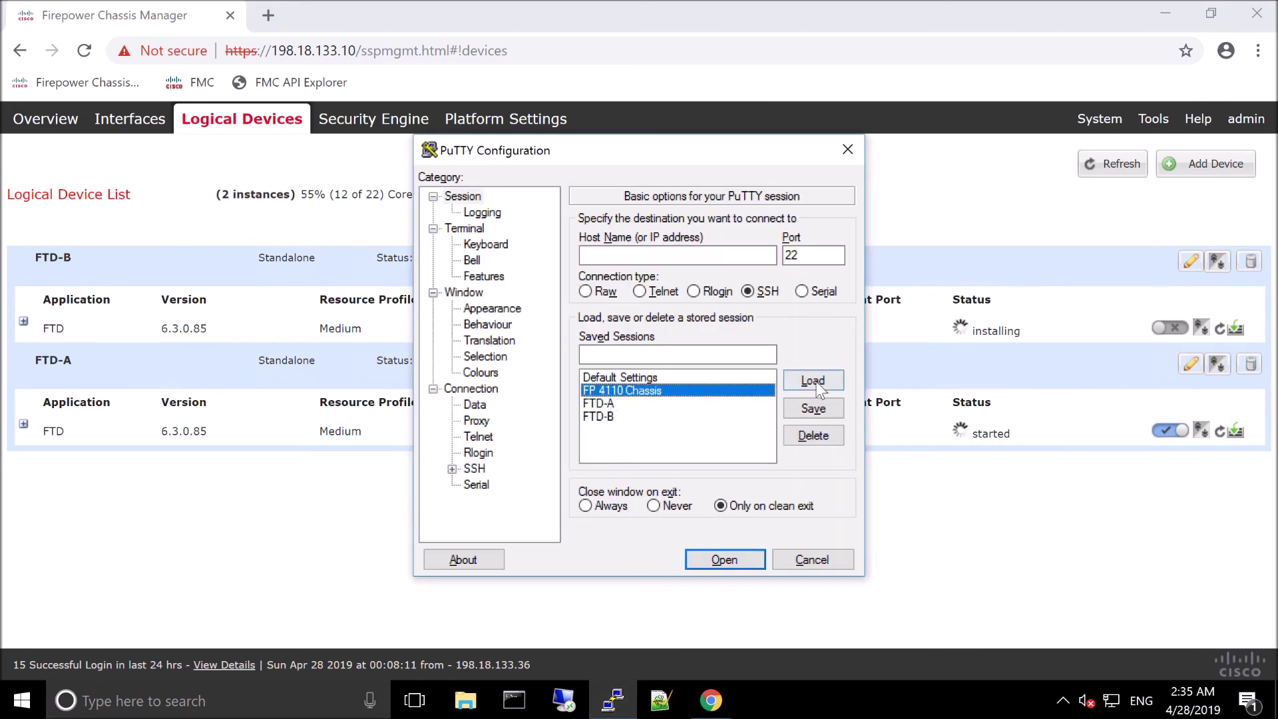
left_click(726, 561)
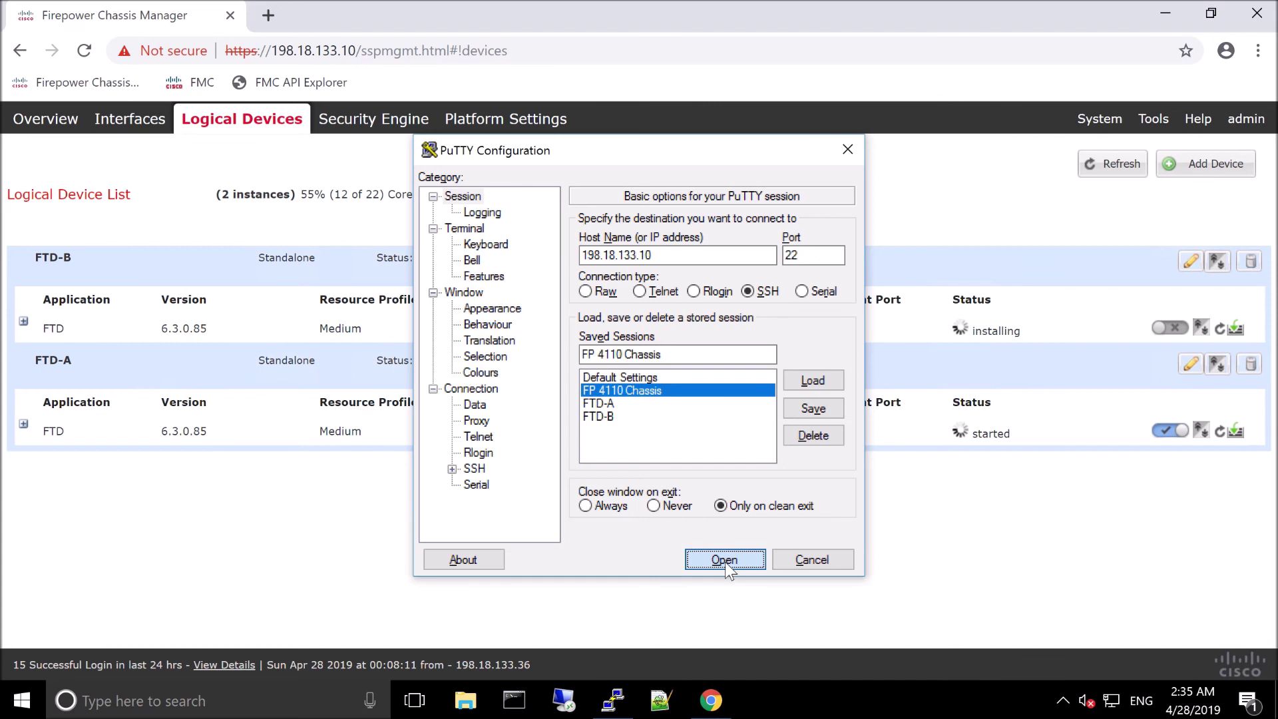
left_click(725, 562)
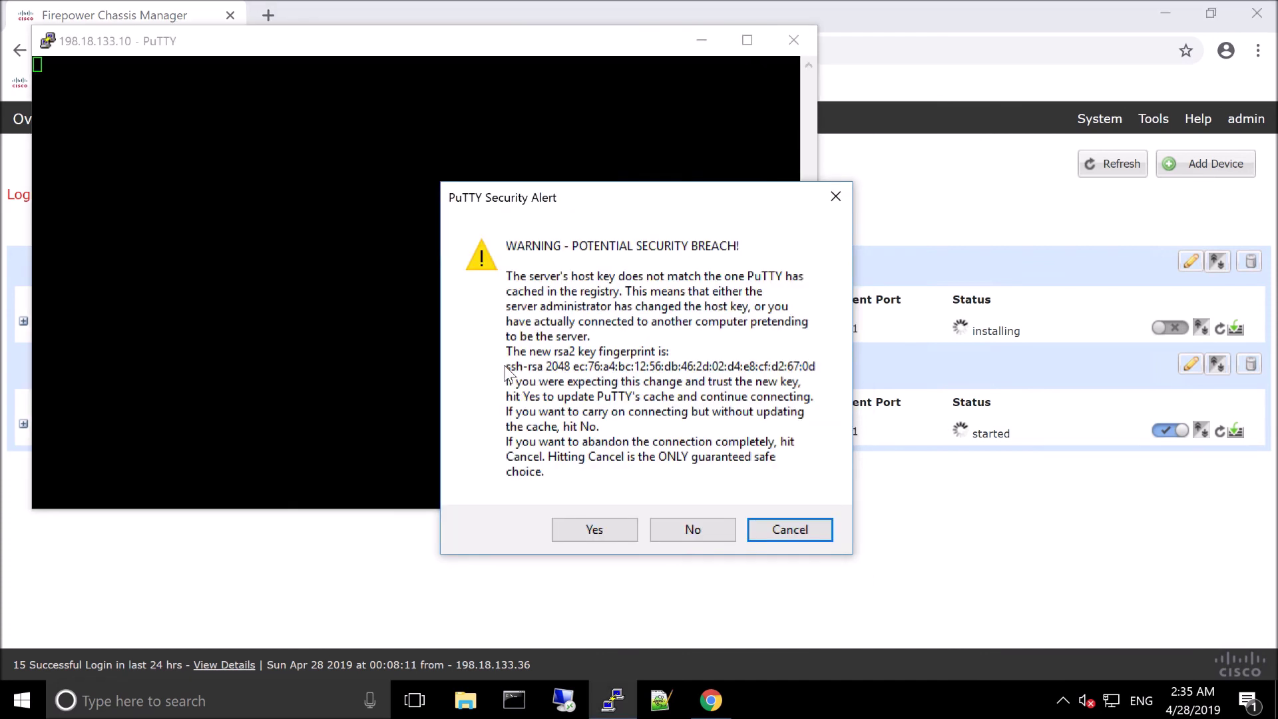
key("Tab")
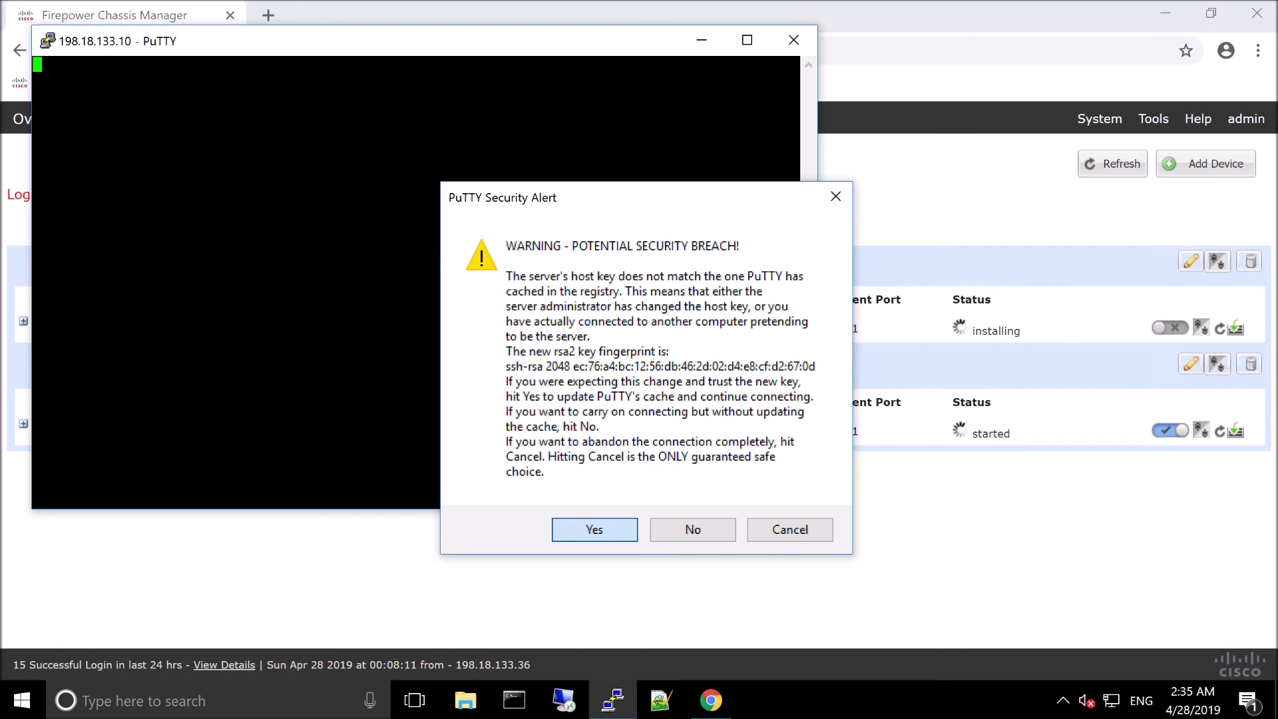
key("Return")
Step: Log in to the chassis CLI as admin
left_click(429, 361)
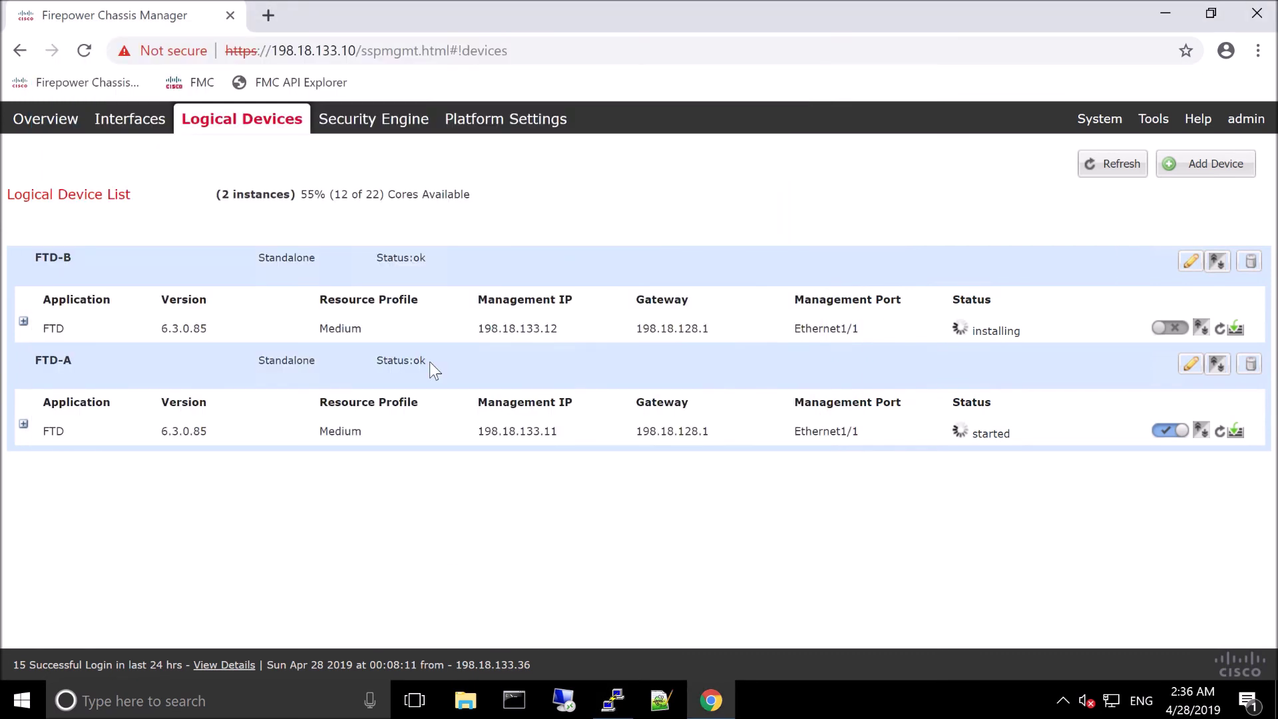
key("alt+Tab")
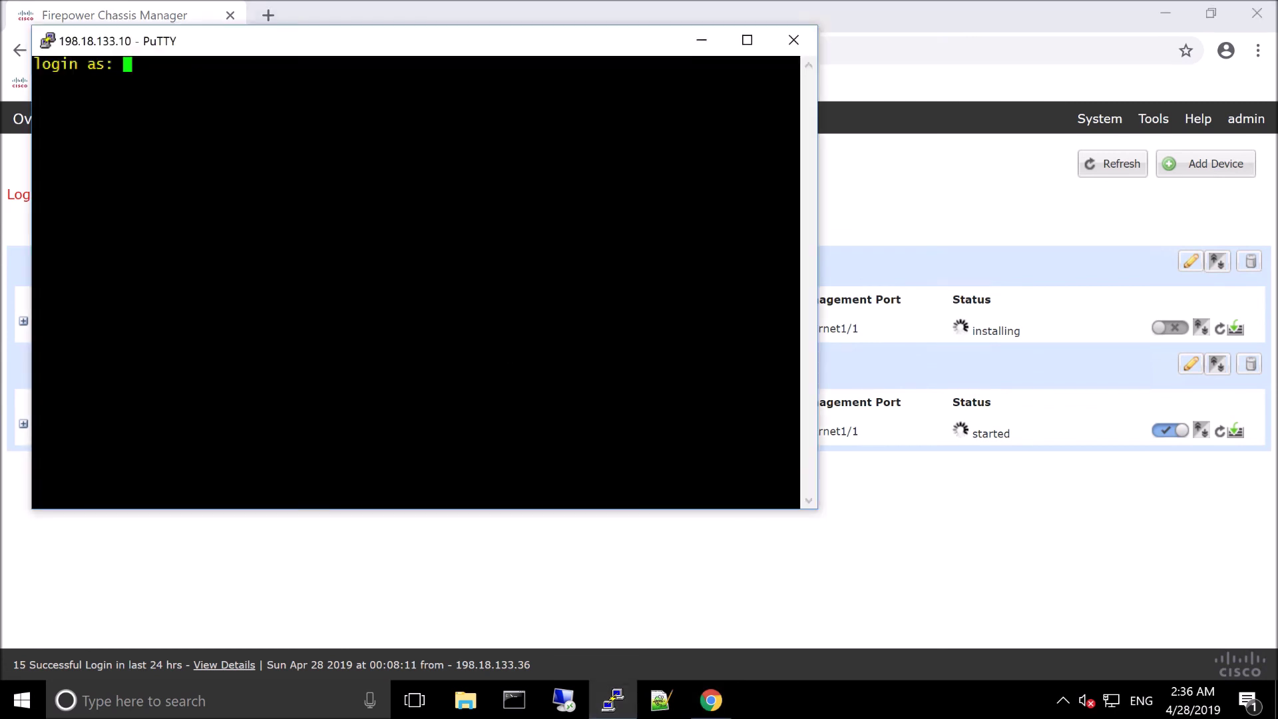
type("adm")
type("in")
key("Return")
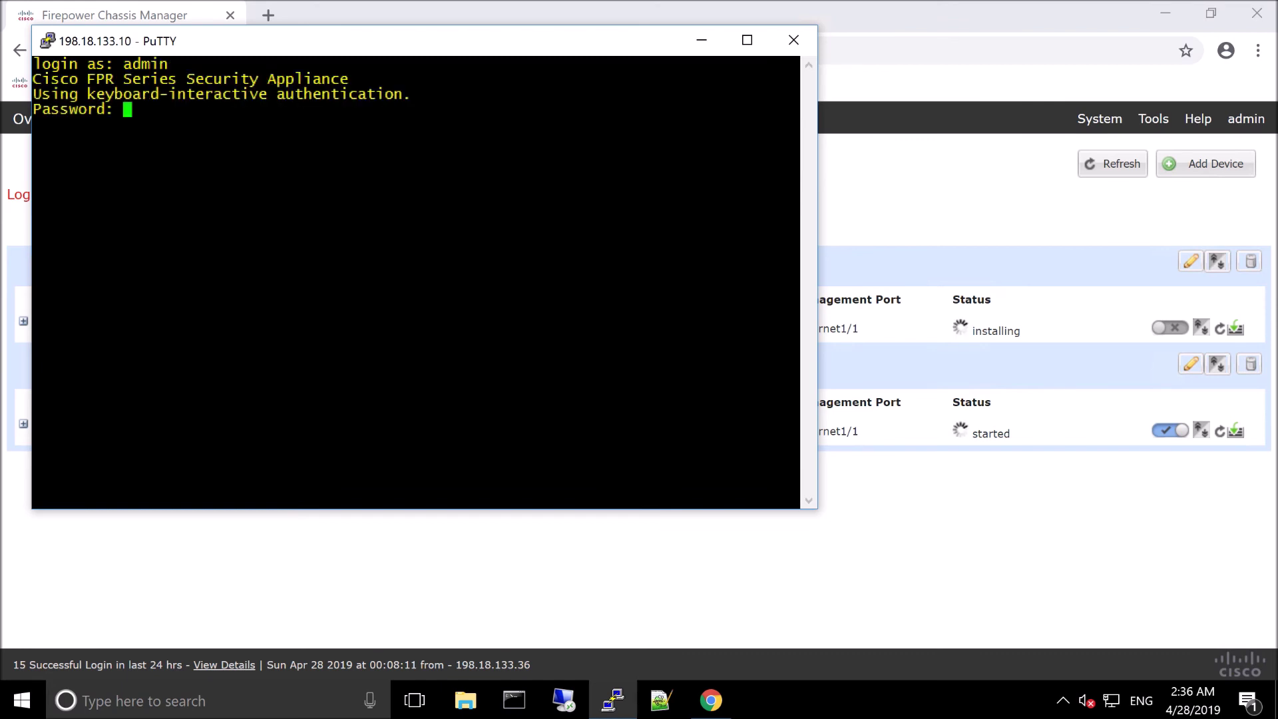
key("Return")
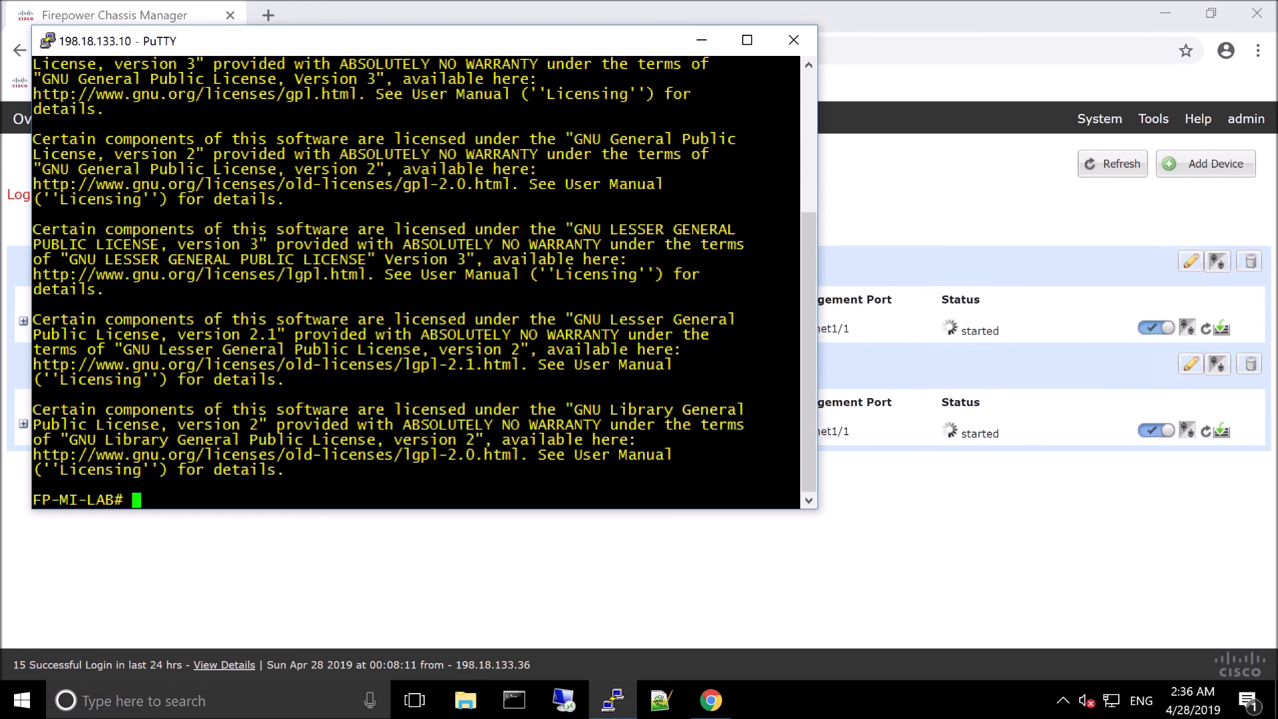
Step: Enter the 'scope ssa' and 'scope slot 1' CLI scopes
type("scope ")
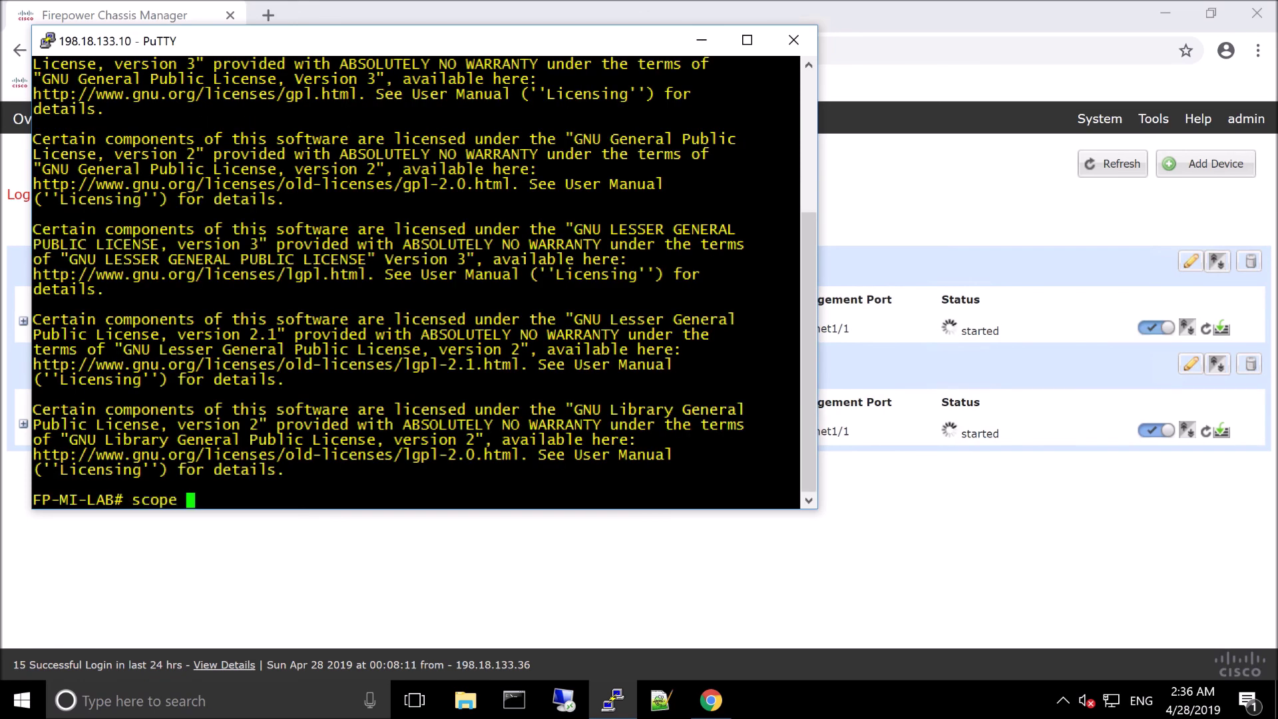
type("ssa")
key("Return")
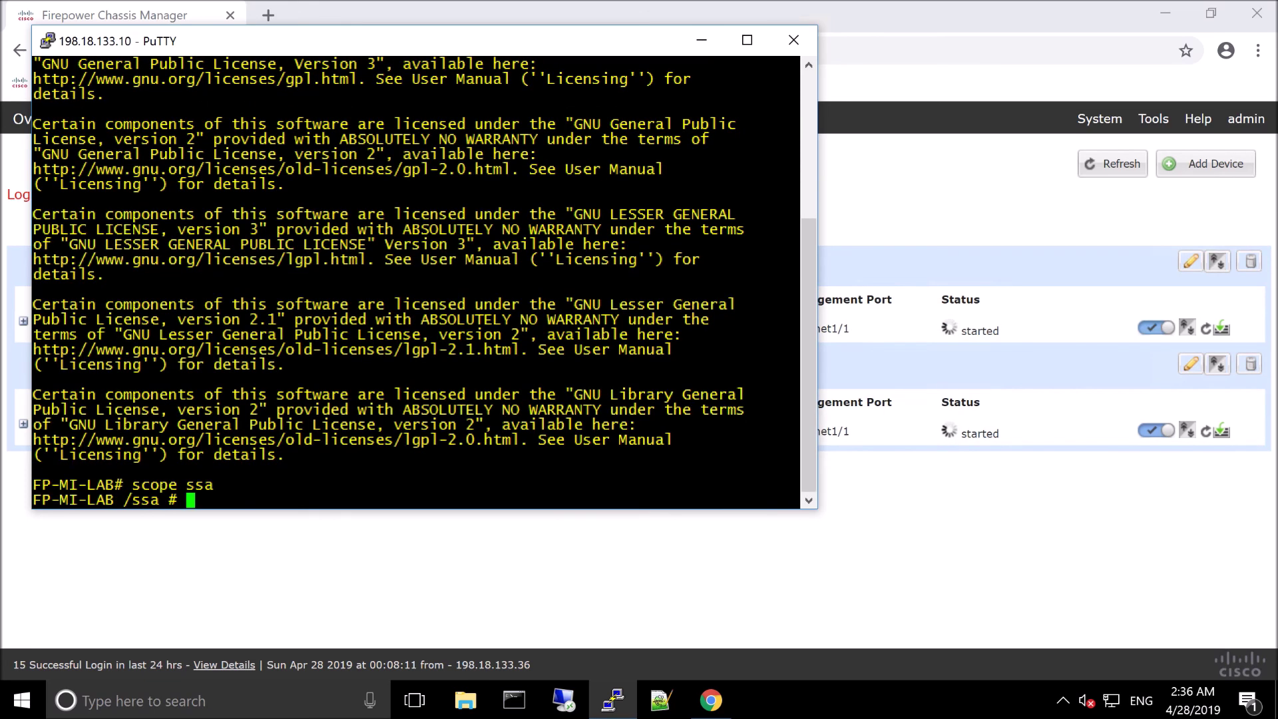
type("scope ")
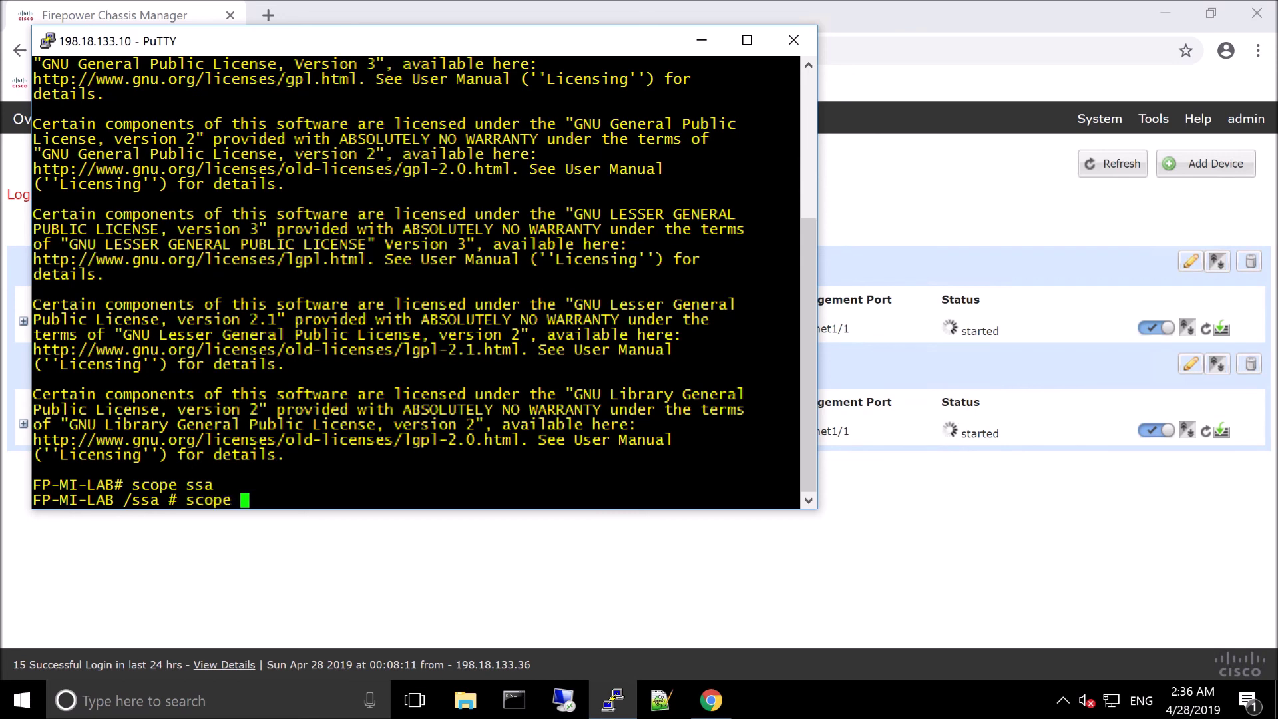
type("slot 1")
key("Return")
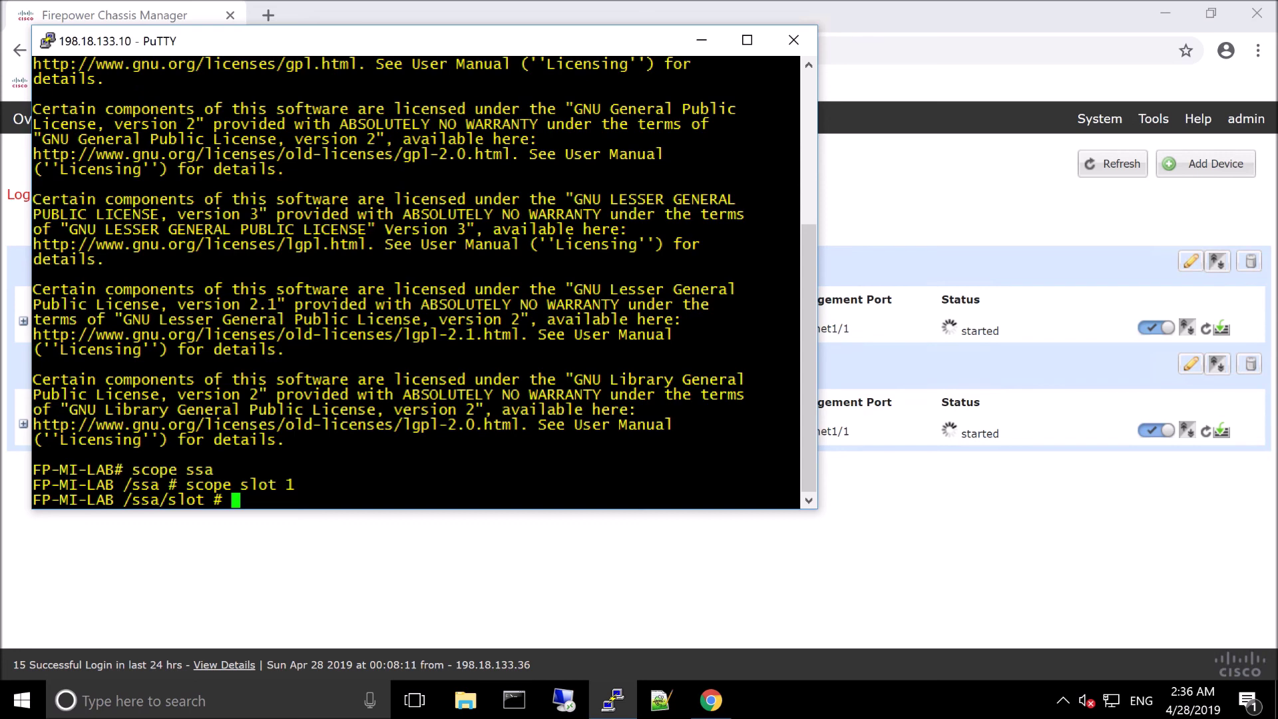
Step: Enter the FTD-A instance scope with 'scope app-instance ftd FTD-A'
type("scop a")
key("BackSpace")
key("BackSpace")
type("e")
key("Tab")
type("app")
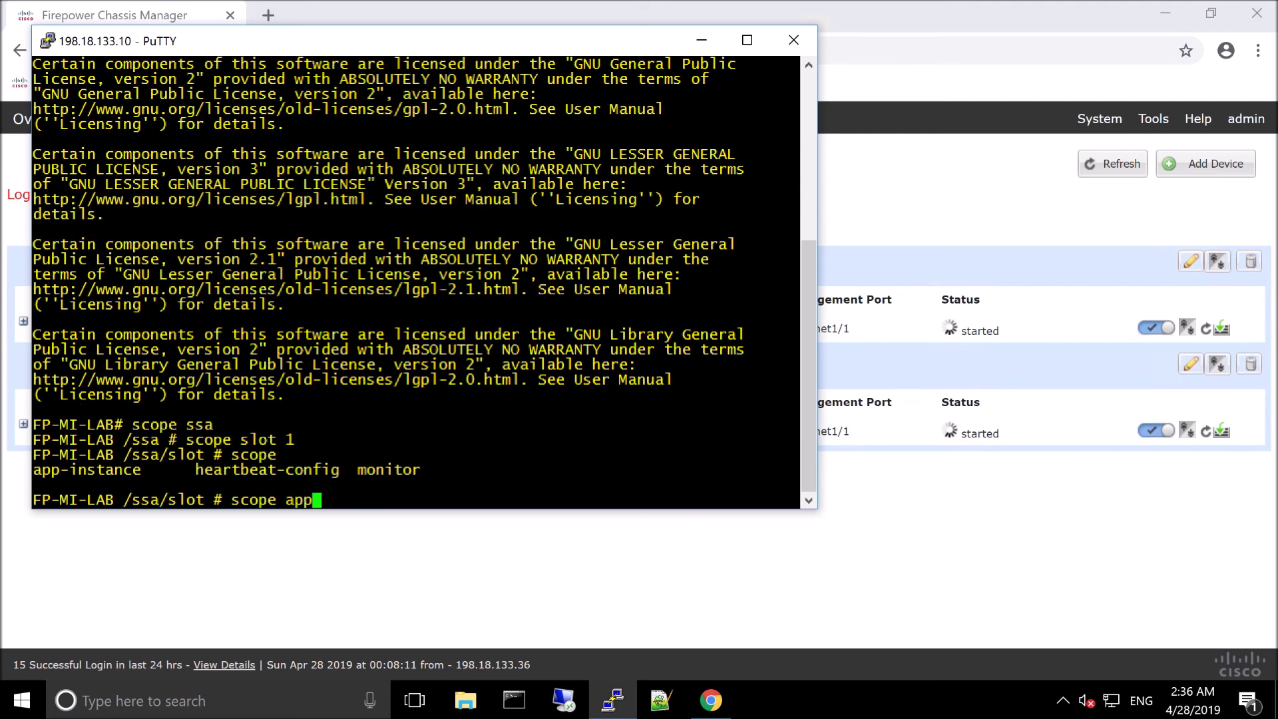
key("Tab")
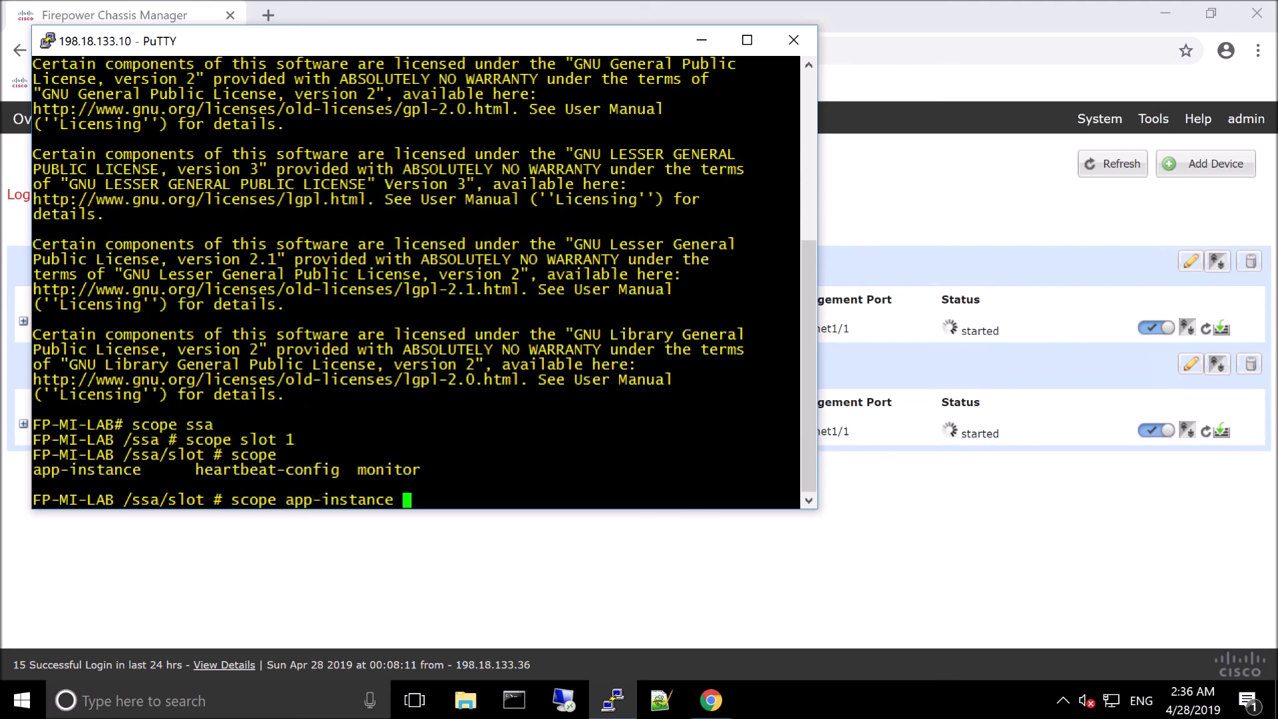
type("f")
key("BackSpace")
type("ftd FTD")
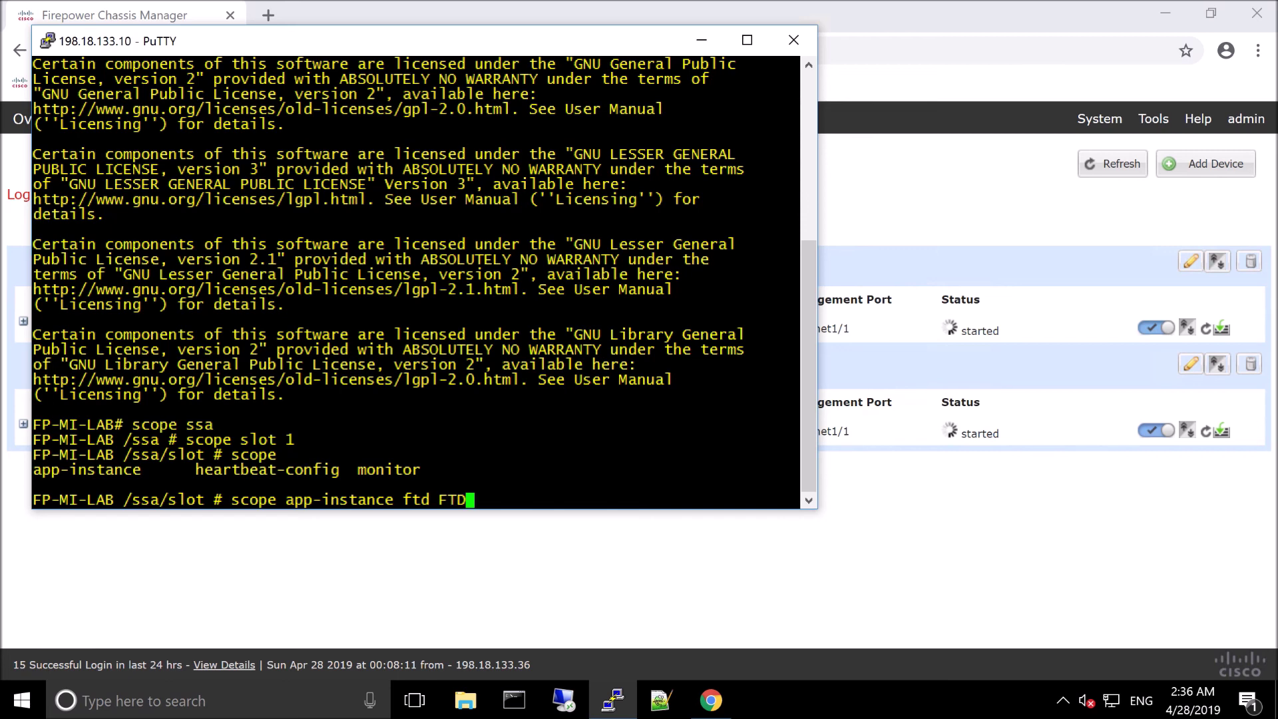
type("-A")
key("Return")
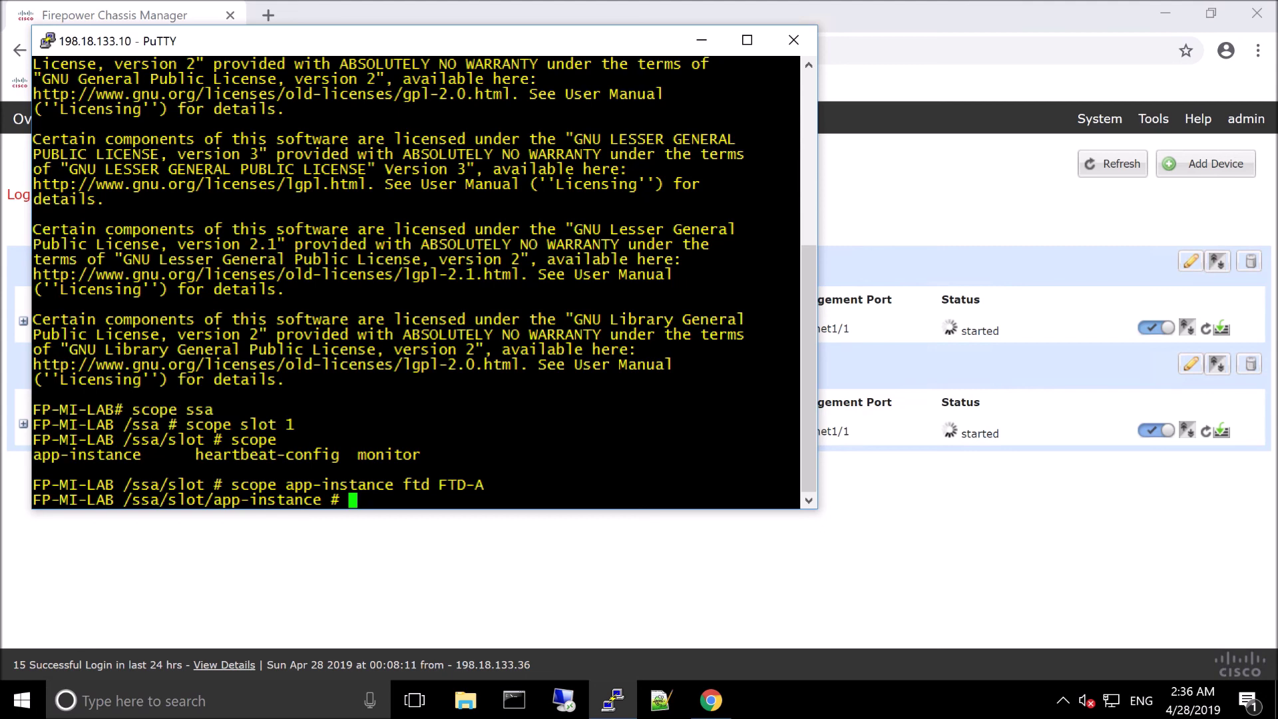
Step: Show FTD-A's resource detail (10 cores, 24075 MB RAM, 40960 MB disk), then exit the scope
type("show resource detail")
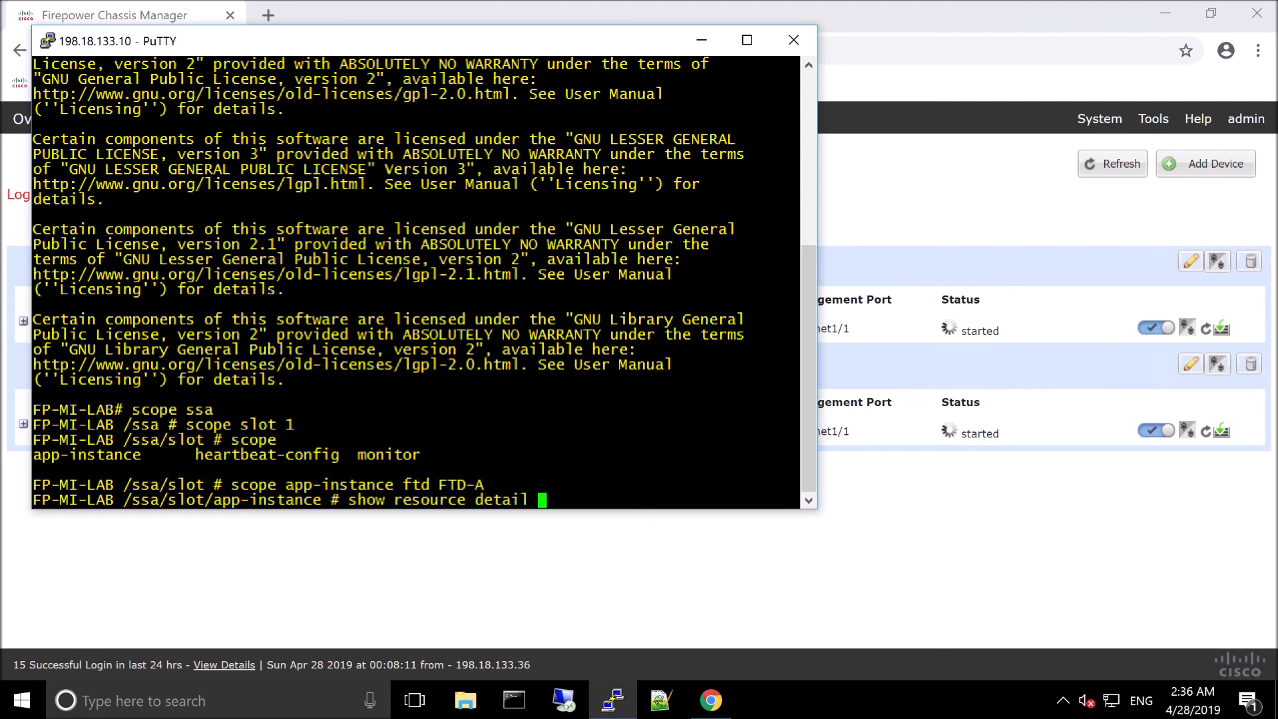
key("Return")
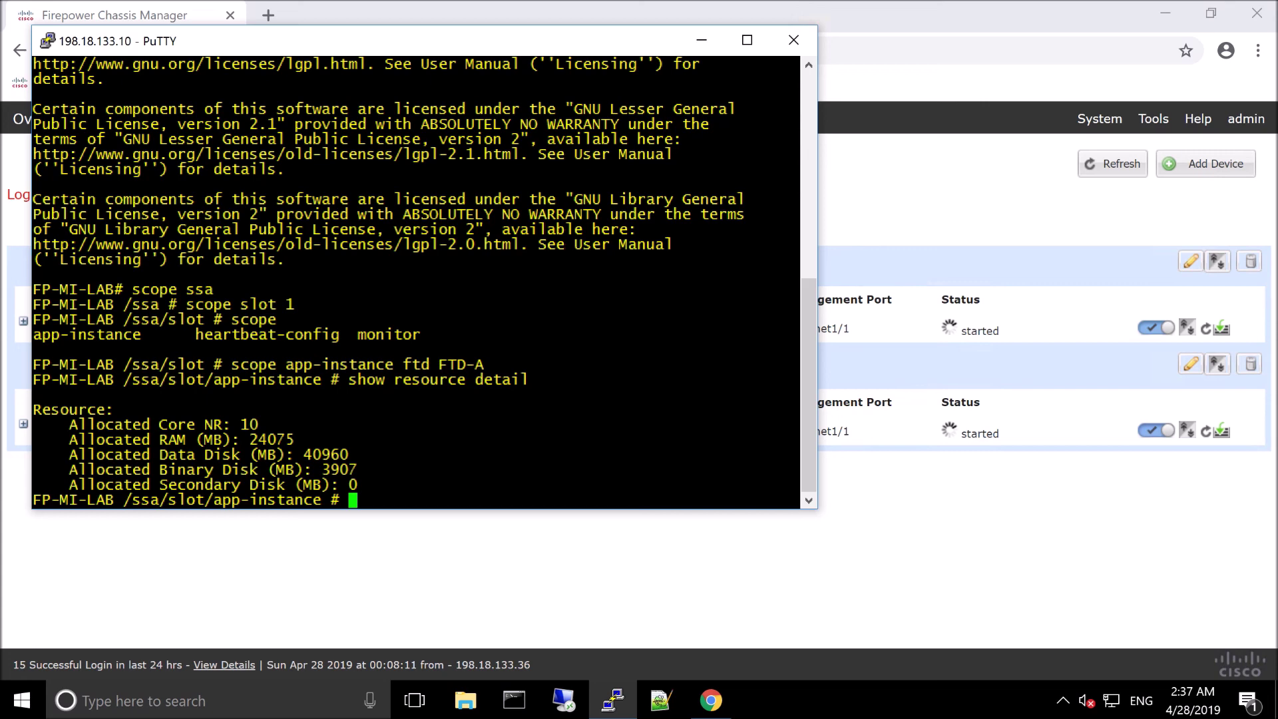
type("exit")
key("Return")
type("exit")
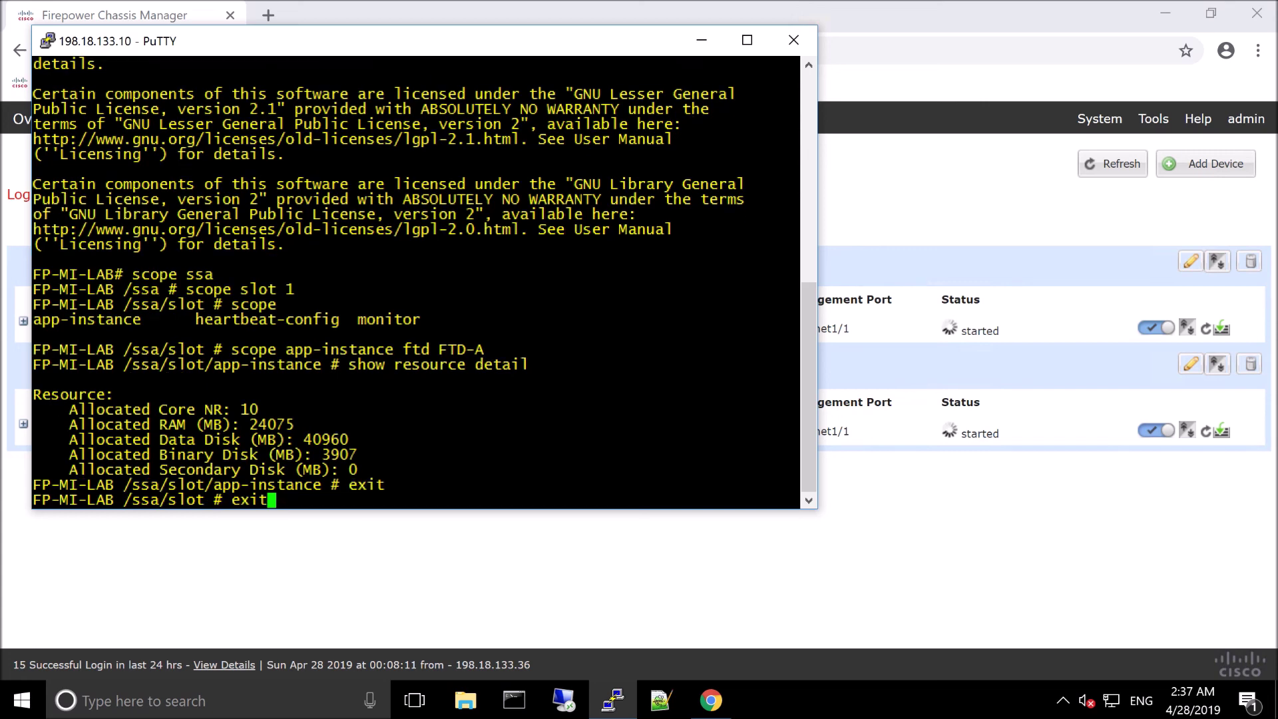
Step: Recall the scope command, switch it to FTD-B, and rerun 'show resource detail' to confirm 10 cores, 24075 MB RAM, 40960 MB disk
key("Up")
key("Up")
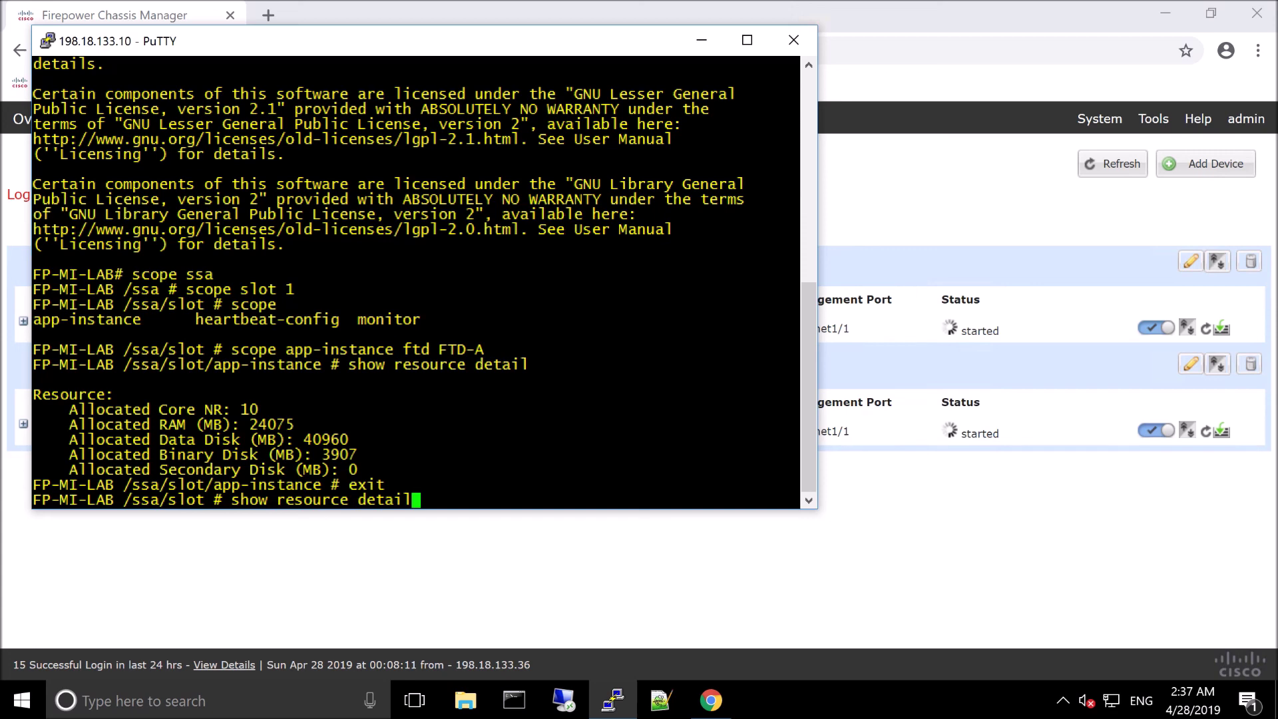
key("Up")
key("BackSpace")
type("B")
key("Return")
key("Up")
key("Up")
key("Up")
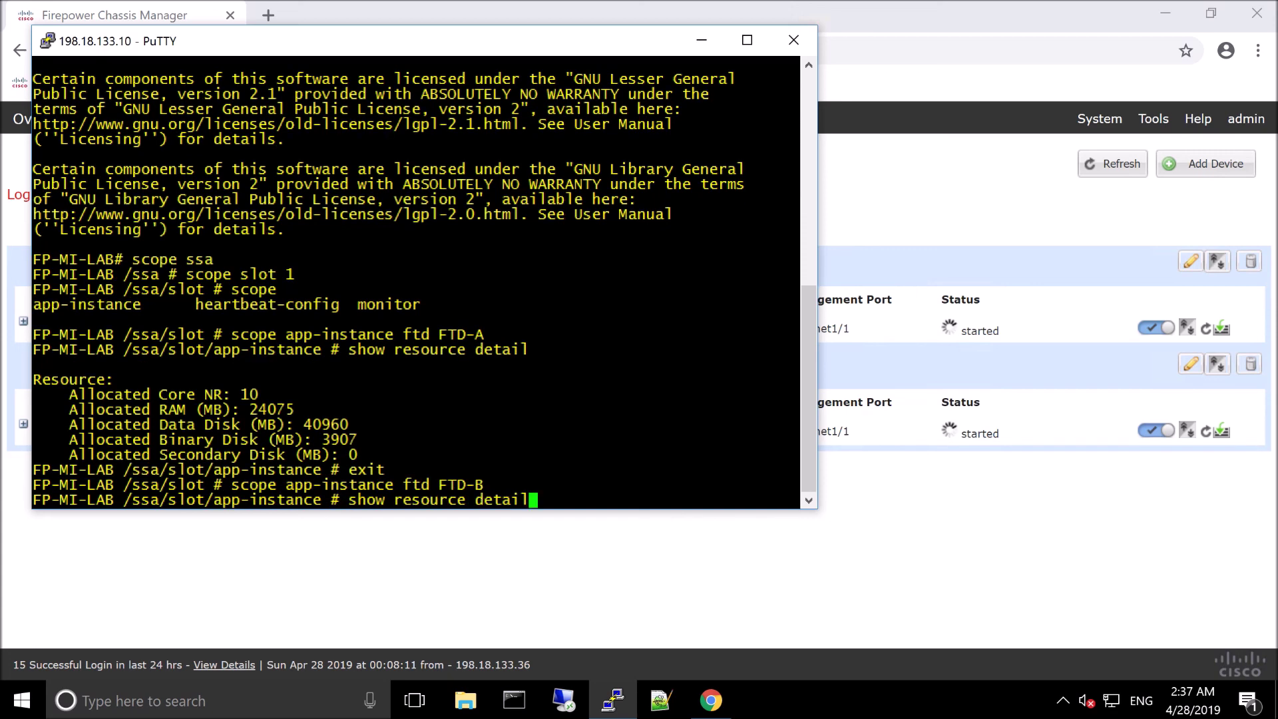
key("Return")
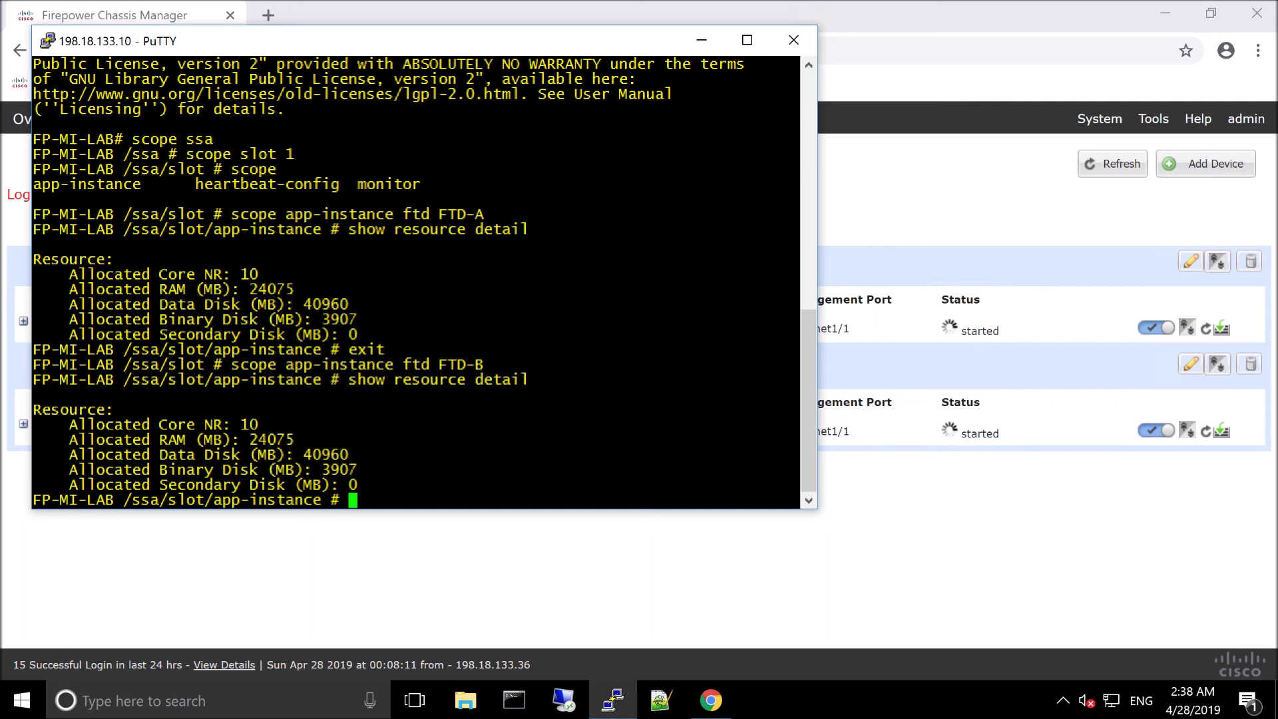
Step: Return to the Logical Devices page, which shows 2 of 22 cores available
left_click(1011, 559)
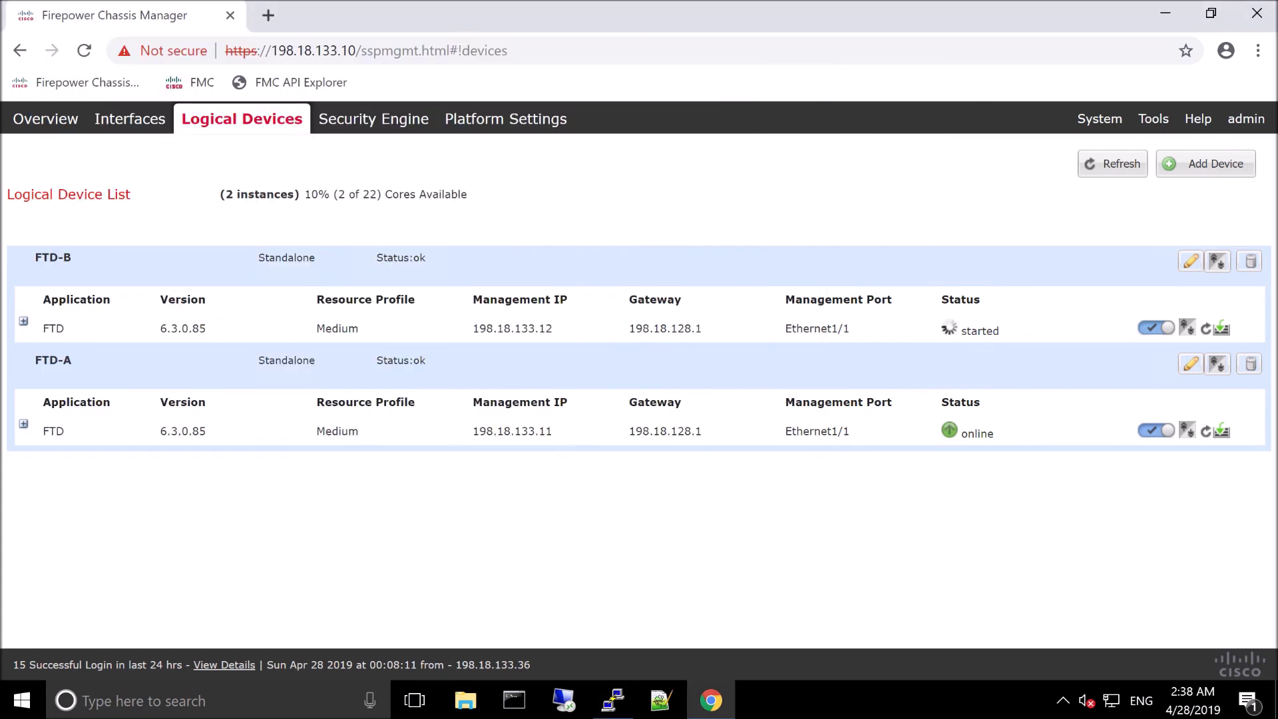